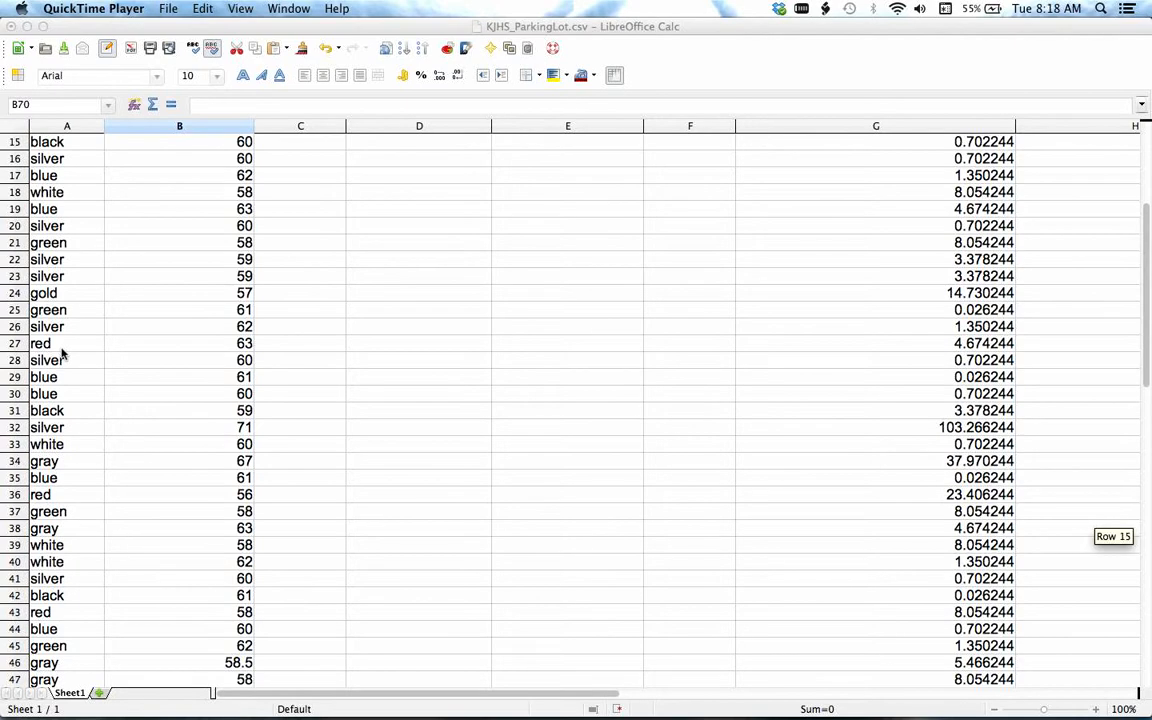
Enter the heading "Totals" in cell B70 below the data and make it bold and underlined
{"action": "scroll", "coordinate": [61, 352], "scroll_direction": "down", "scroll_amount": 5}
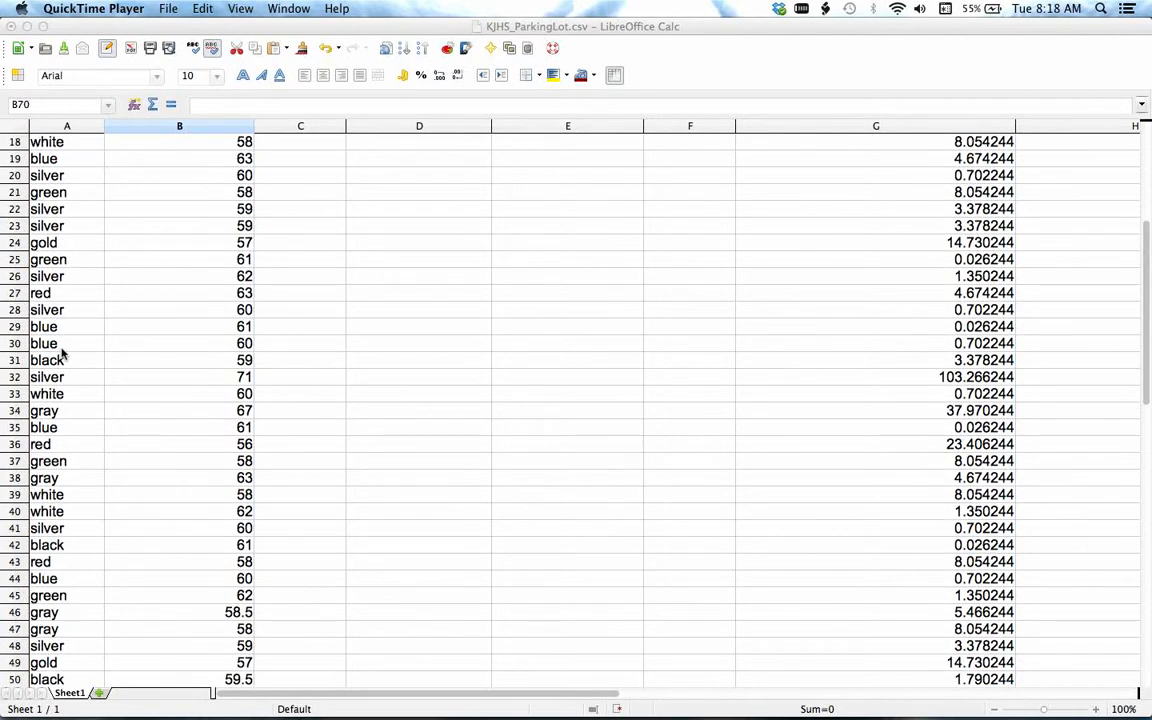
{"action": "scroll", "coordinate": [61, 352], "scroll_direction": "down", "scroll_amount": 4}
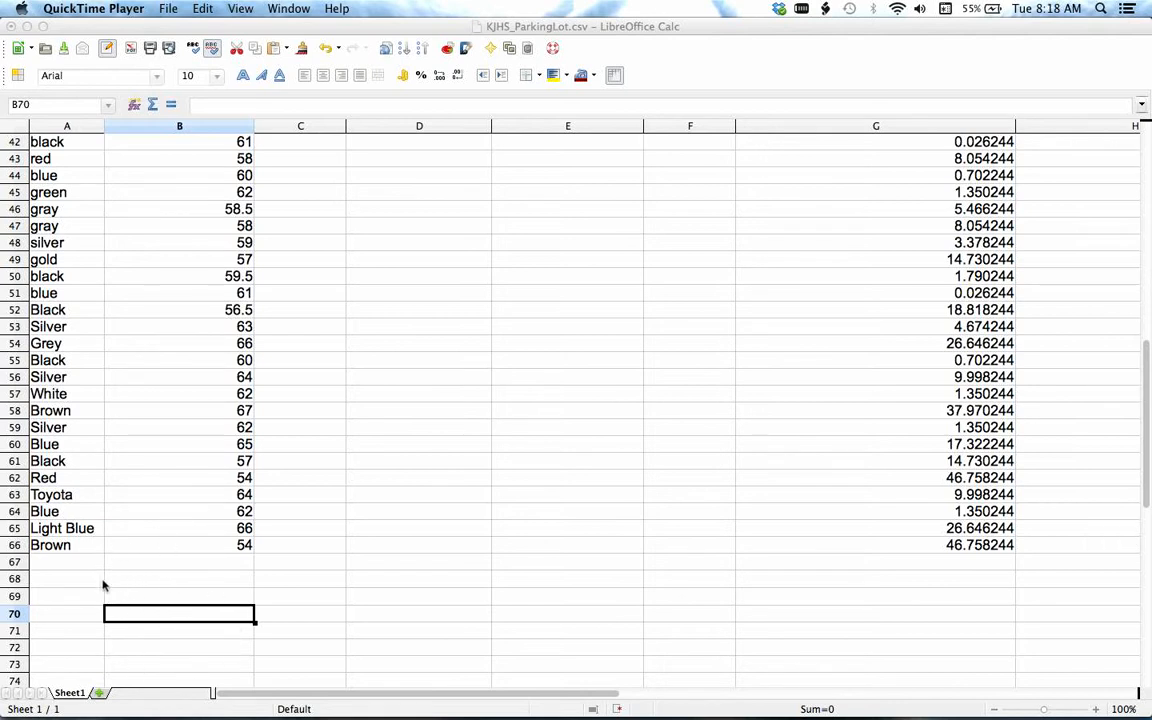
{"action": "double_click", "coordinate": [178, 618]}
{"action": "type", "text": "To"}
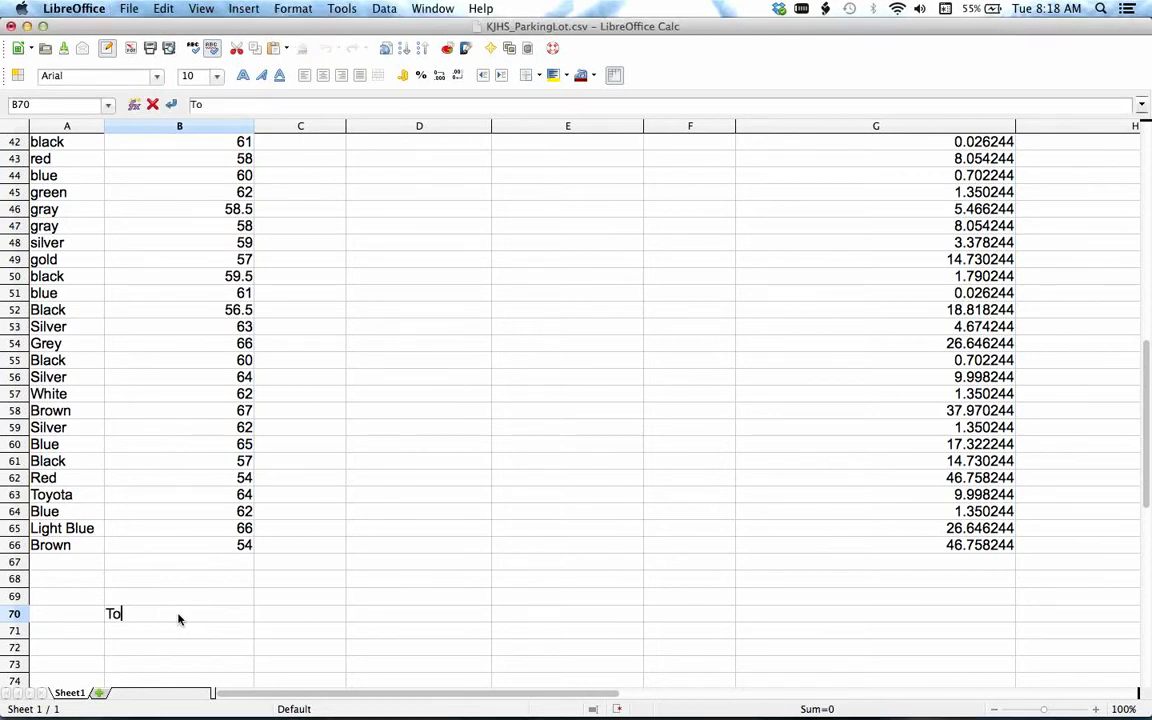
{"action": "type", "text": "tals"}
{"action": "left_click_drag", "start_coordinate": [170, 613], "coordinate": [62, 591]}
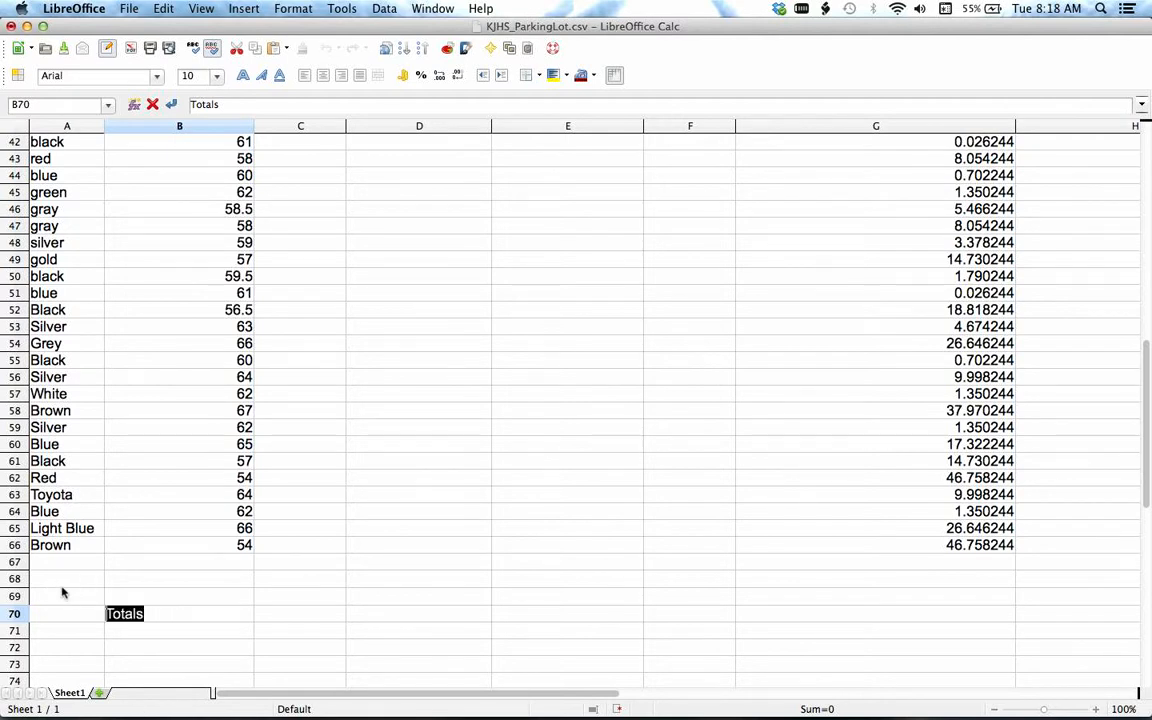
{"action": "left_click", "coordinate": [242, 77]}
{"action": "left_click", "coordinate": [279, 75]}
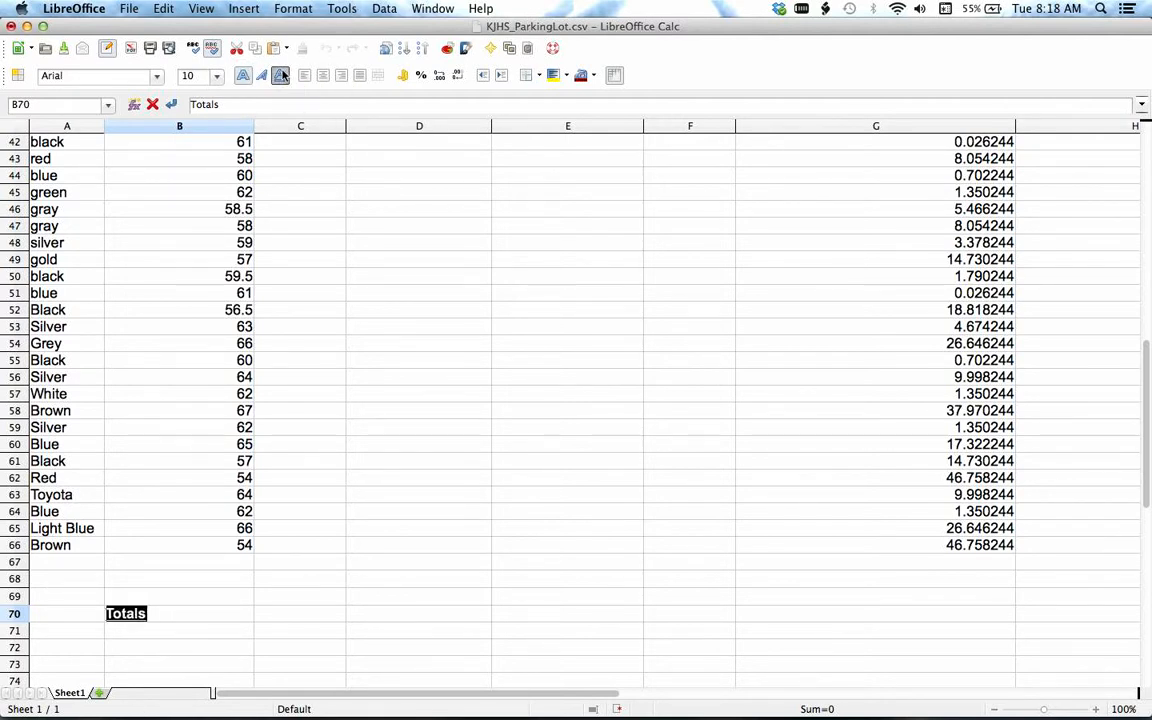
{"action": "left_click", "coordinate": [216, 633]}
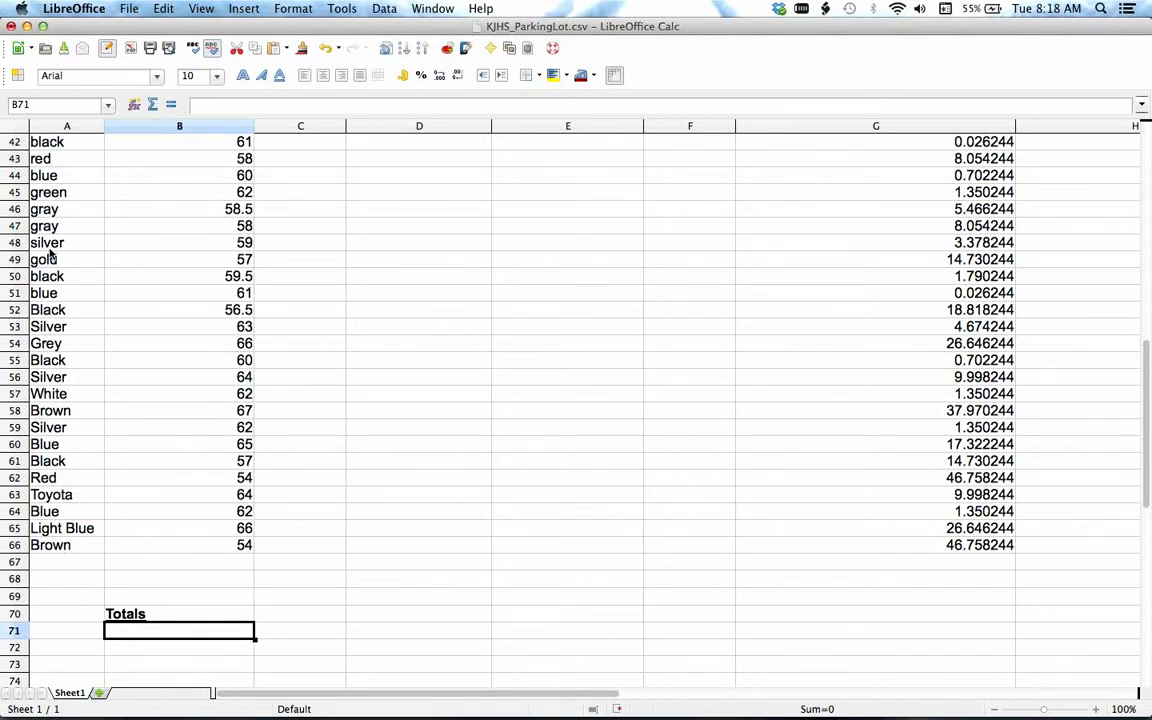
Replace the "Toyota" entry in the color column, cell A63, with "White"
{"action": "left_click", "coordinate": [64, 494]}
{"action": "double_click", "coordinate": [64, 494]}
{"action": "double_click", "coordinate": [64, 494]}
{"action": "type", "text": "White"}
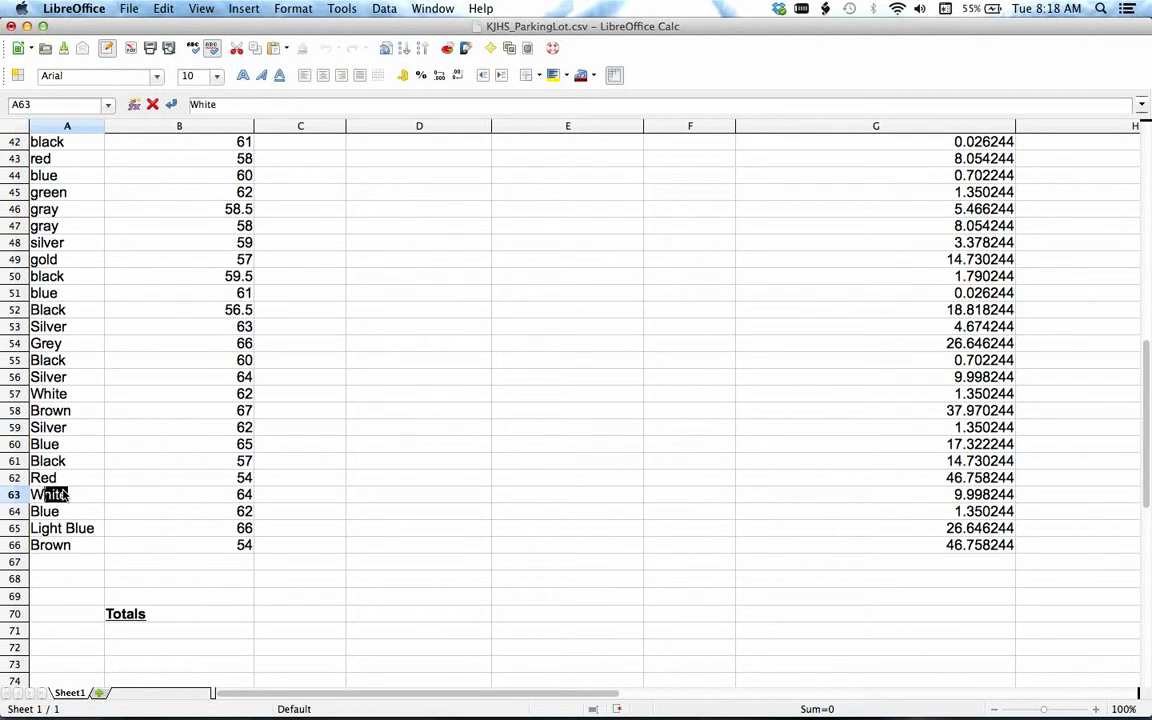
{"action": "key", "text": "Return"}
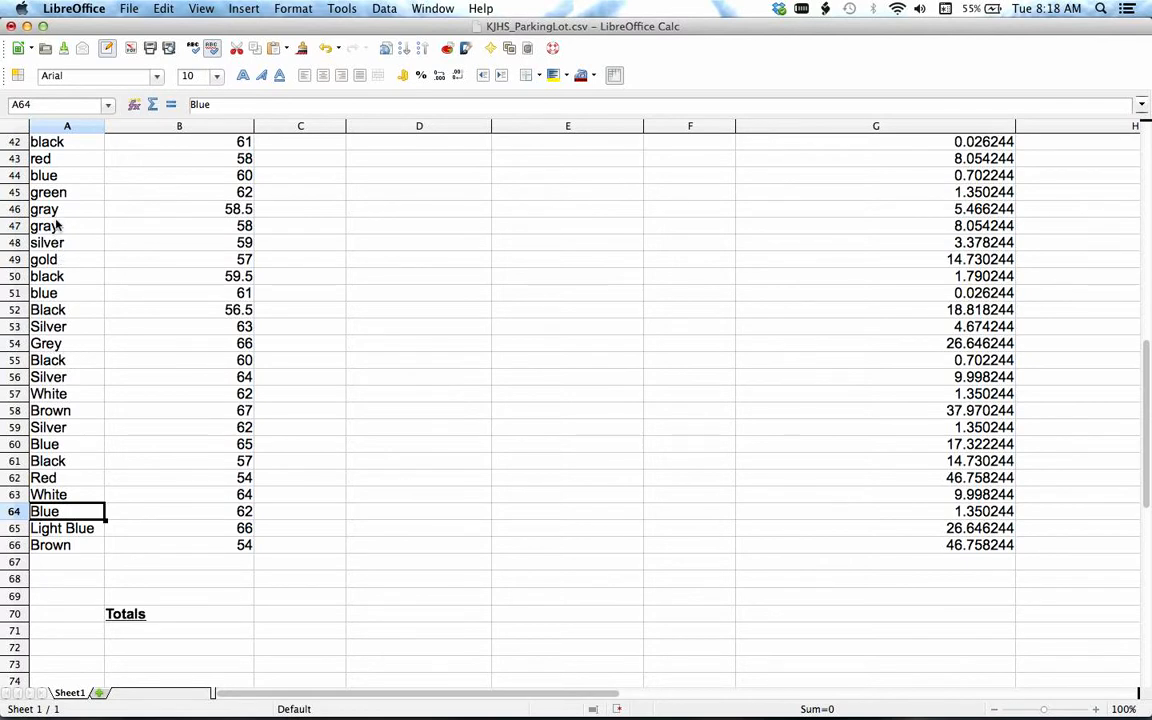
Correct the spelling of "Grey" in cell A54 to "Gray" to match the other color entries
{"action": "double_click", "coordinate": [61, 345]}
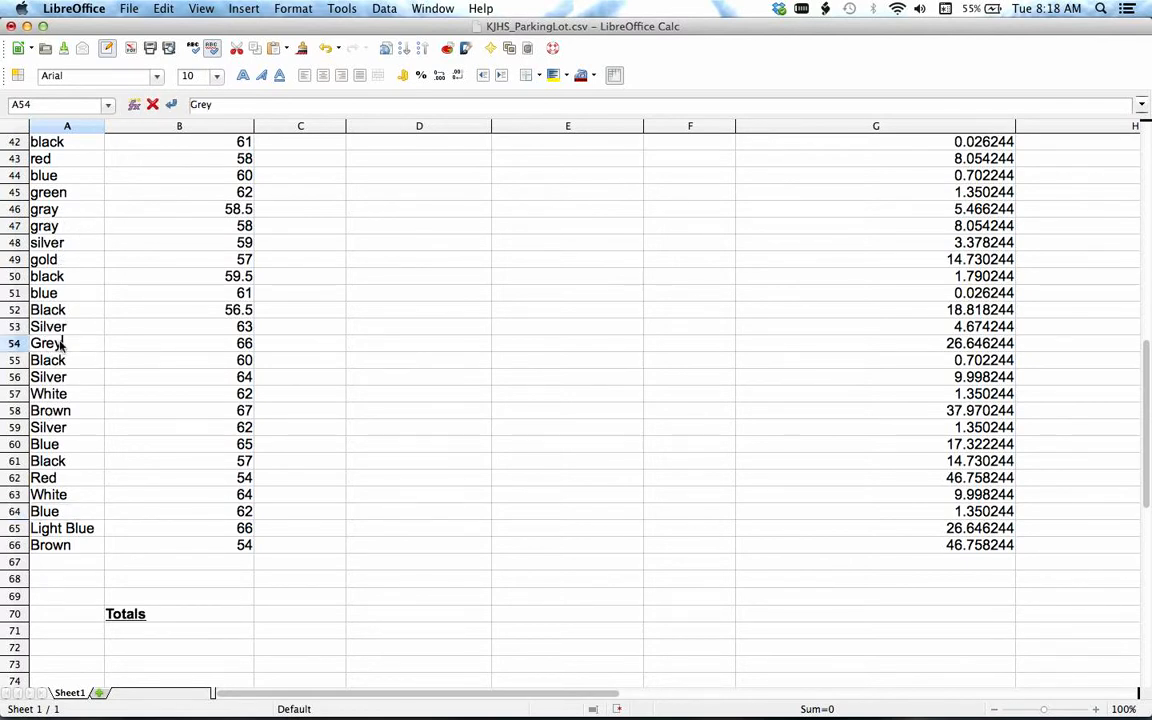
{"action": "left_click", "coordinate": [46, 343]}
{"action": "key", "text": "BackSpace"}
{"action": "type", "text": "a"}
{"action": "key", "text": "Return"}
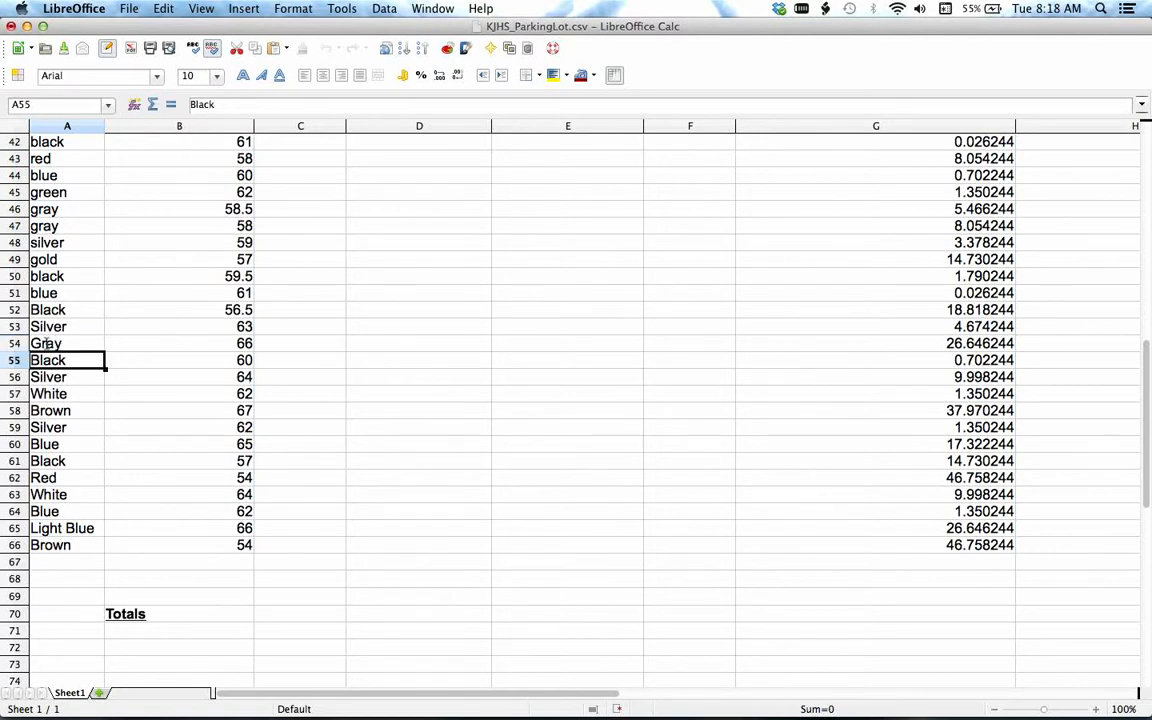
List the color labels Gray, Blue, White and Brown under the Totals heading in cells B71 to B74
{"action": "left_click", "coordinate": [168, 632]}
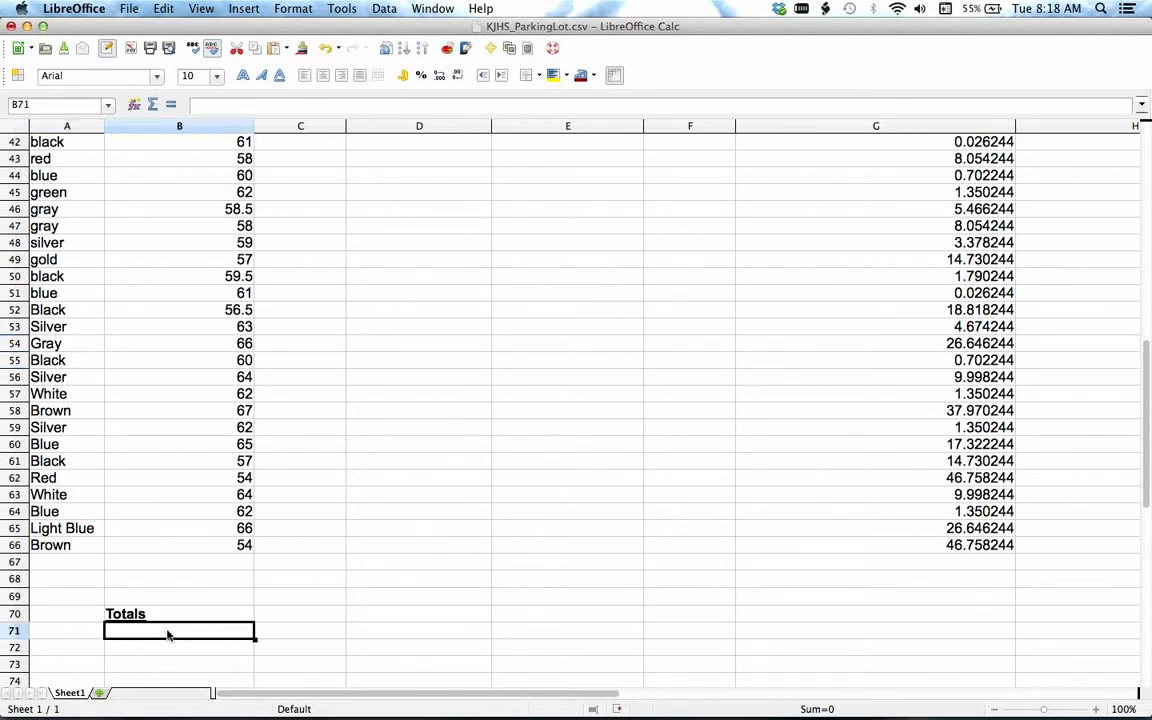
{"action": "type", "text": "Gray"}
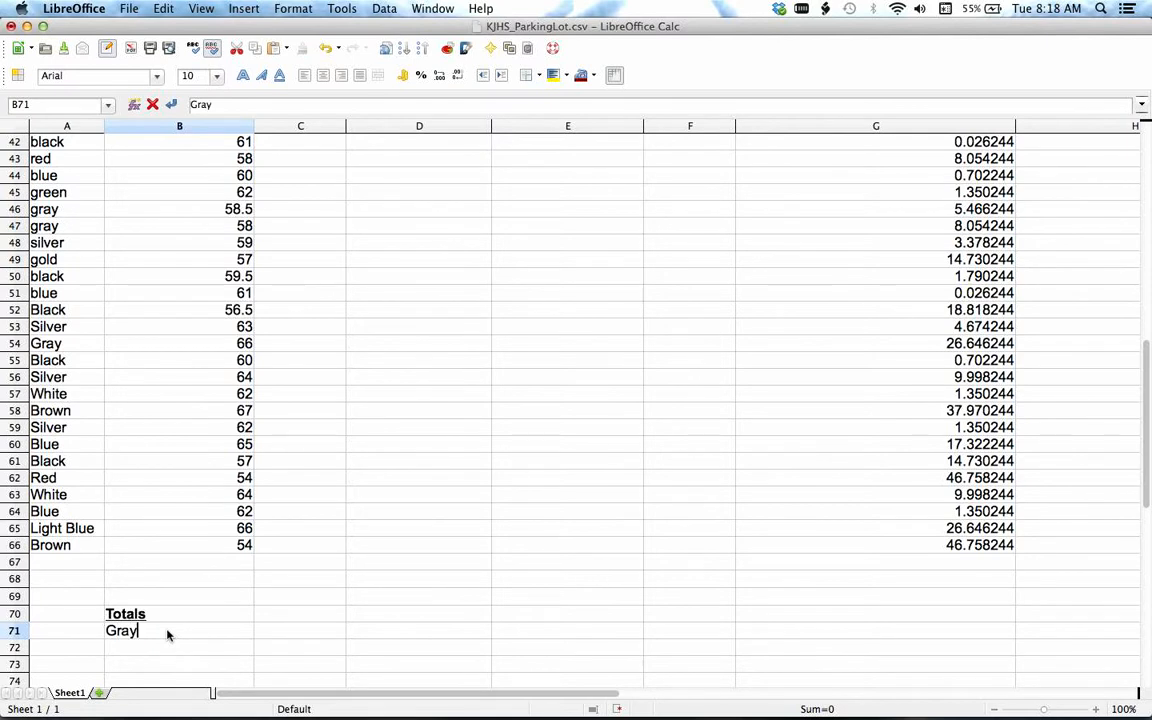
{"action": "left_click", "coordinate": [293, 636]}
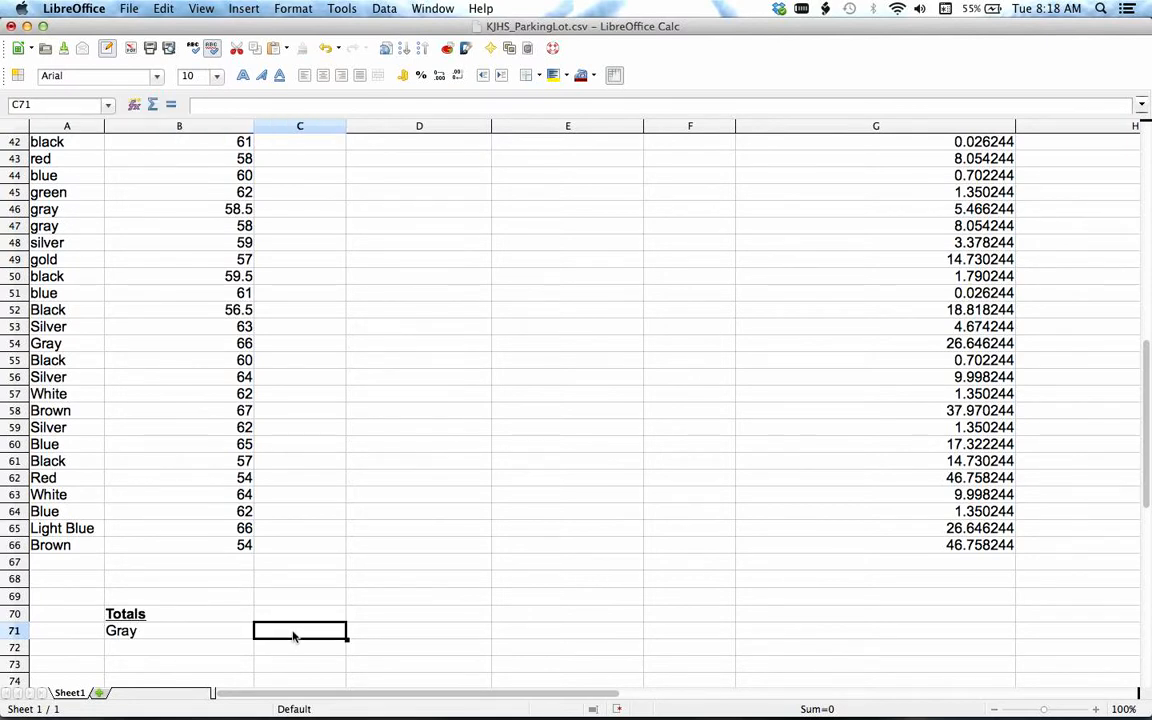
{"action": "left_click", "coordinate": [214, 651]}
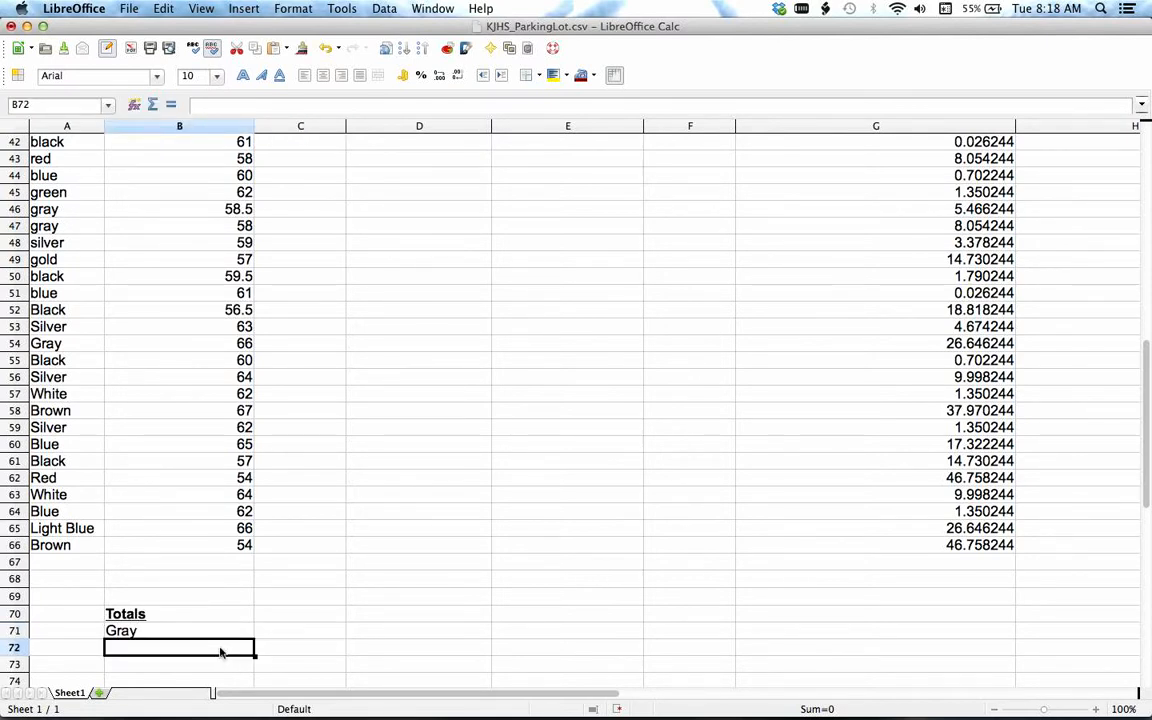
{"action": "type", "text": "Blue"}
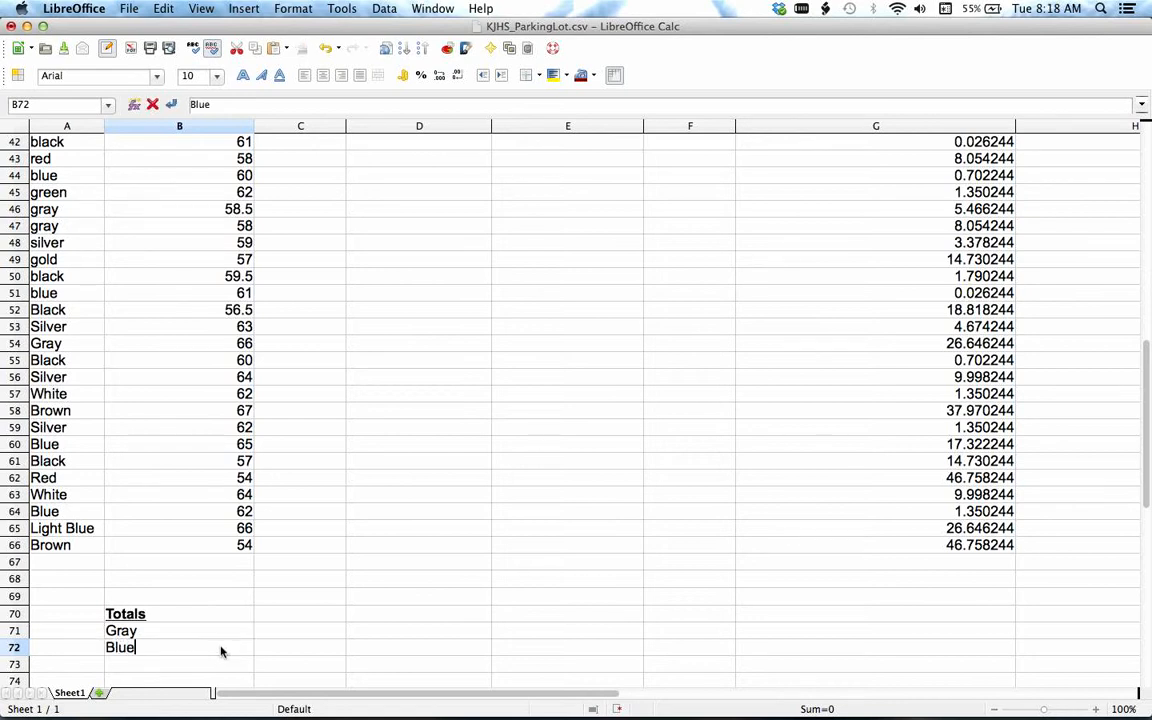
{"action": "left_click", "coordinate": [185, 668]}
{"action": "type", "text": "White"}
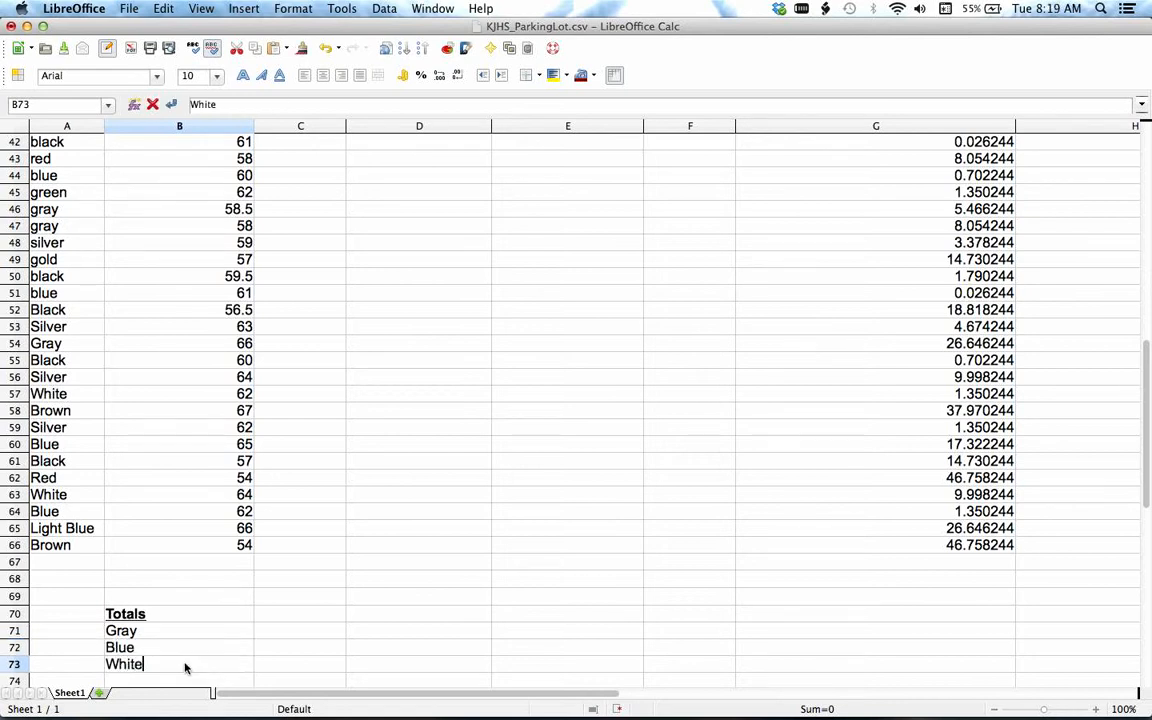
{"action": "left_click", "coordinate": [170, 683]}
{"action": "type", "text": "Brown"}
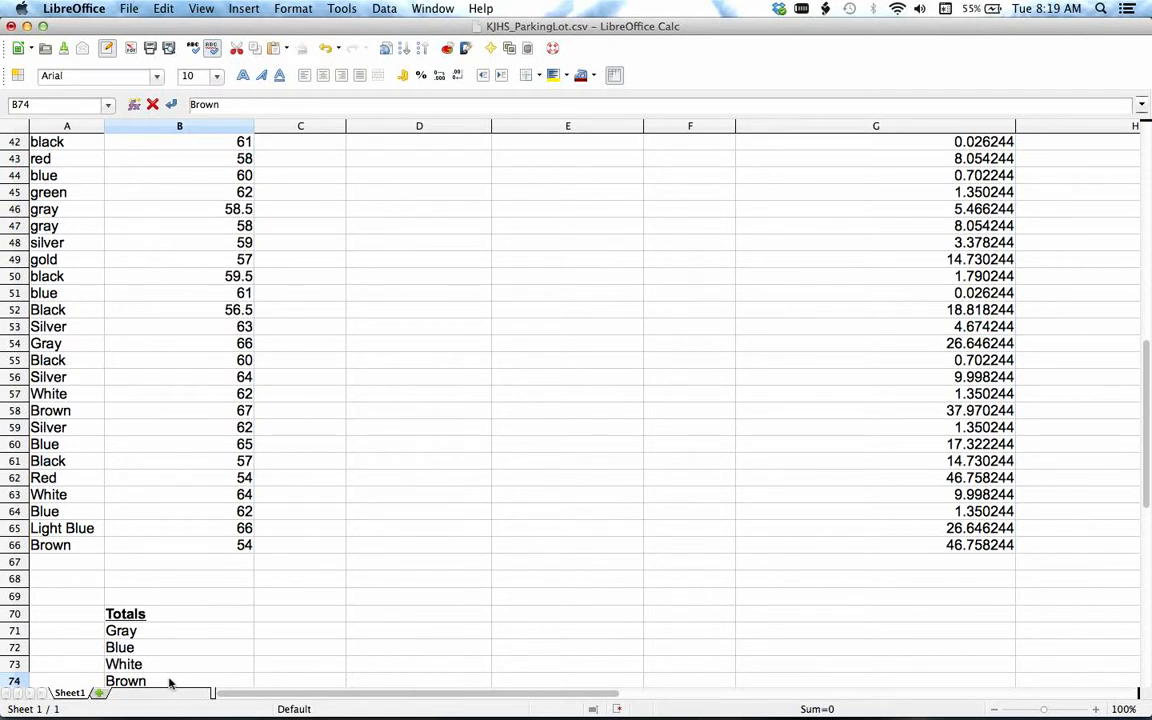
{"action": "scroll", "coordinate": [170, 683], "scroll_direction": "down", "scroll_amount": 2}
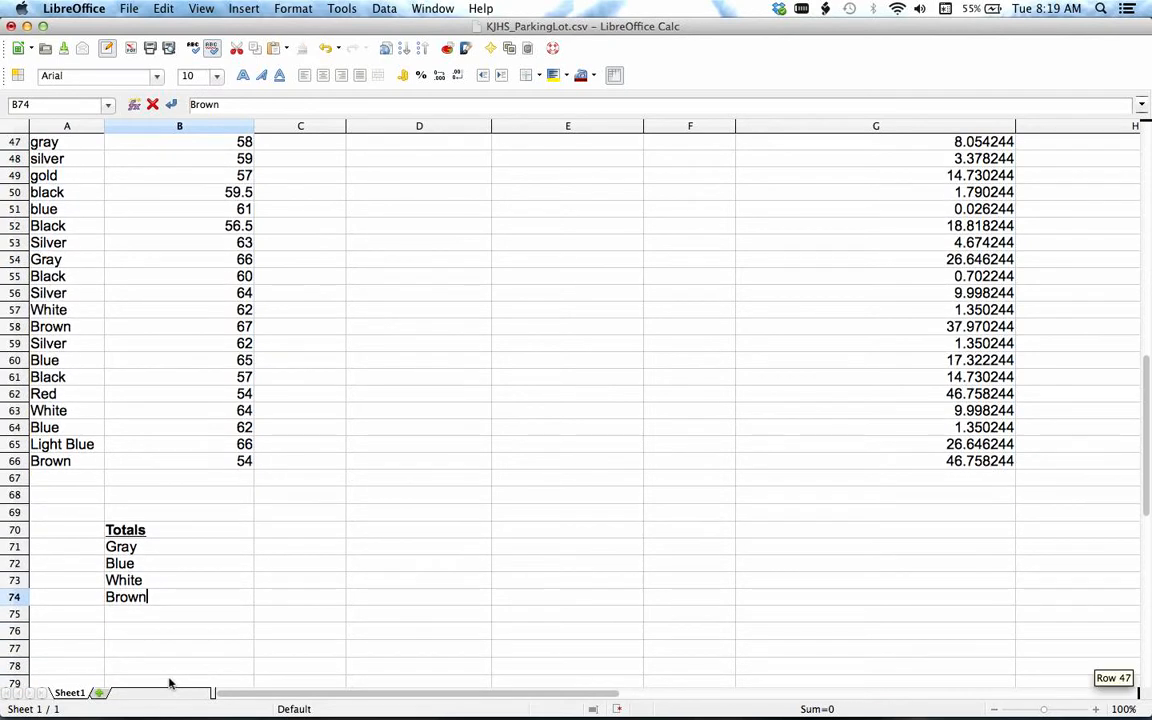
{"action": "key", "text": "Return"}
Extend the list of color labels with Black, Silver, Gold and Green in cells B75 to B78
{"action": "type", "text": "Black"}
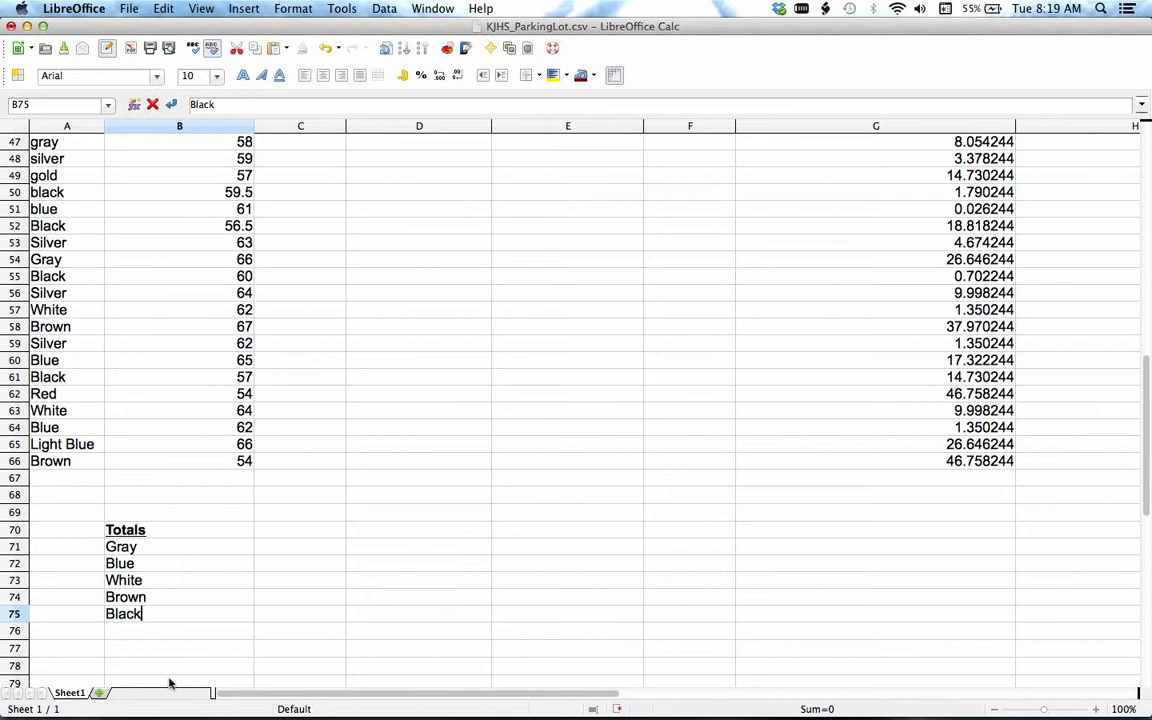
{"action": "key", "text": "Return"}
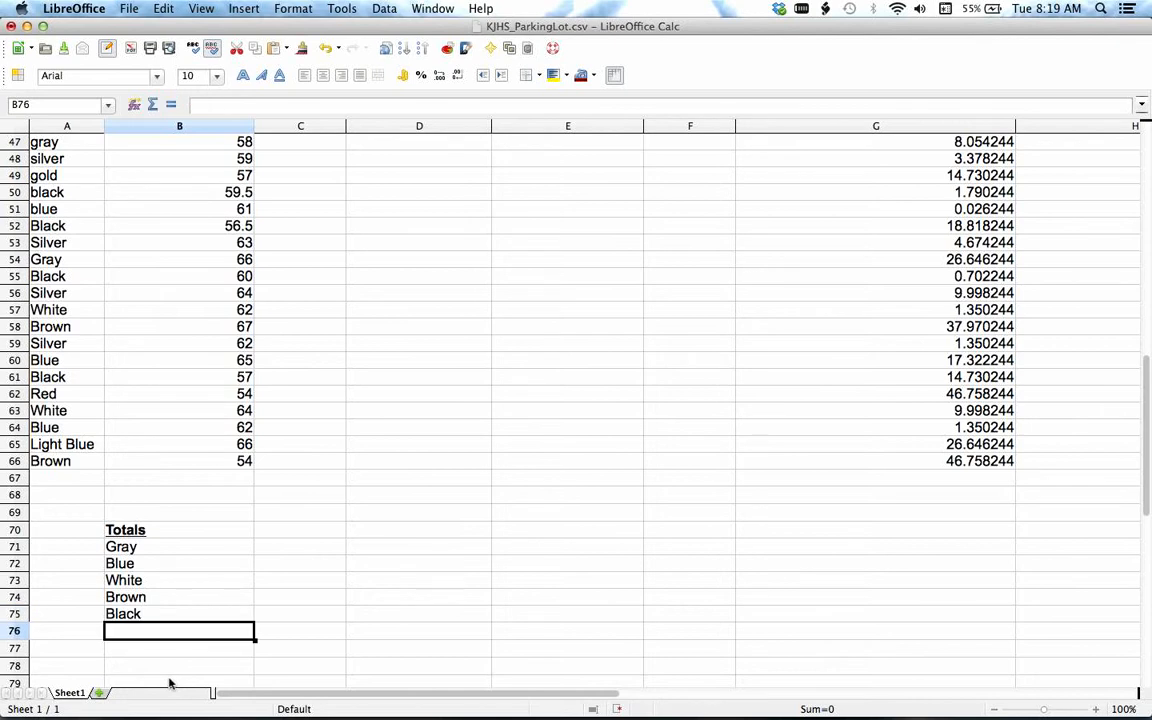
{"action": "type", "text": "Silver"}
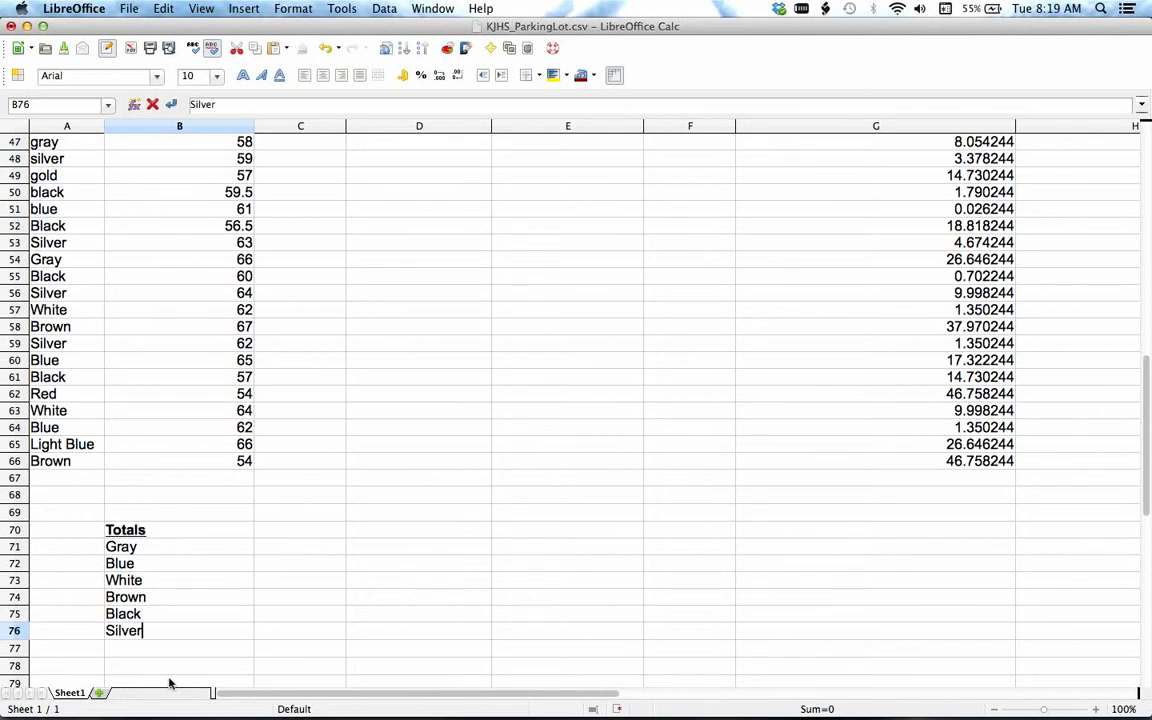
{"action": "key", "text": "Return"}
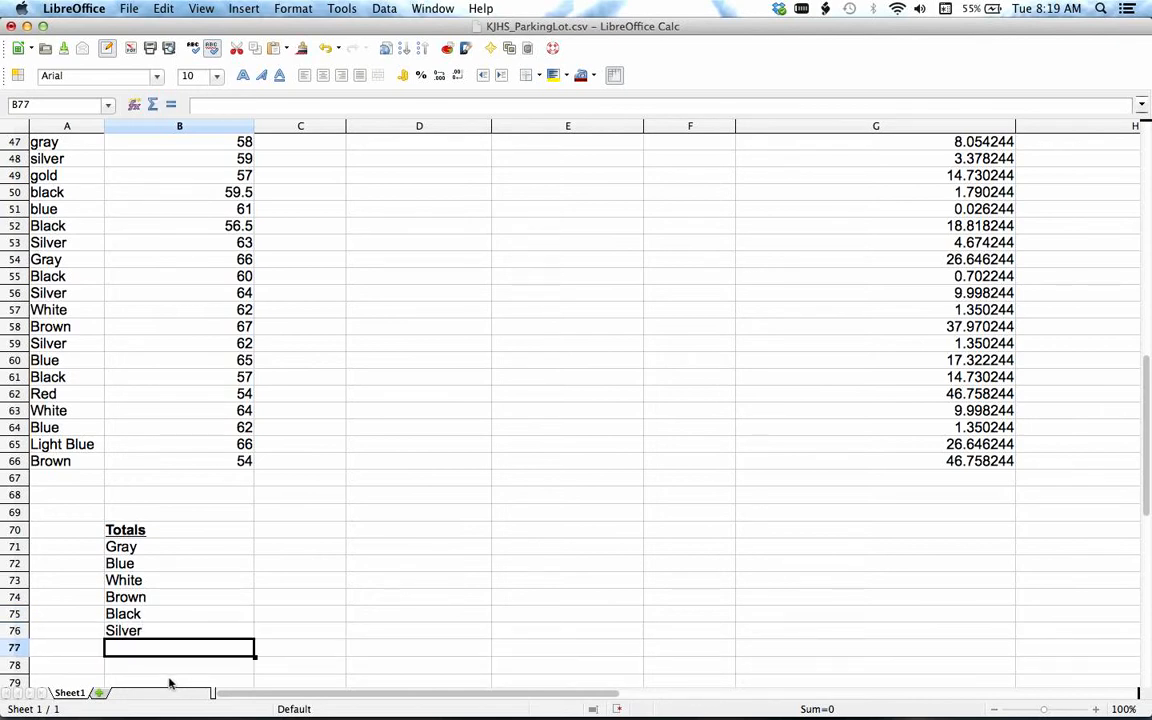
{"action": "type", "text": "Go"}
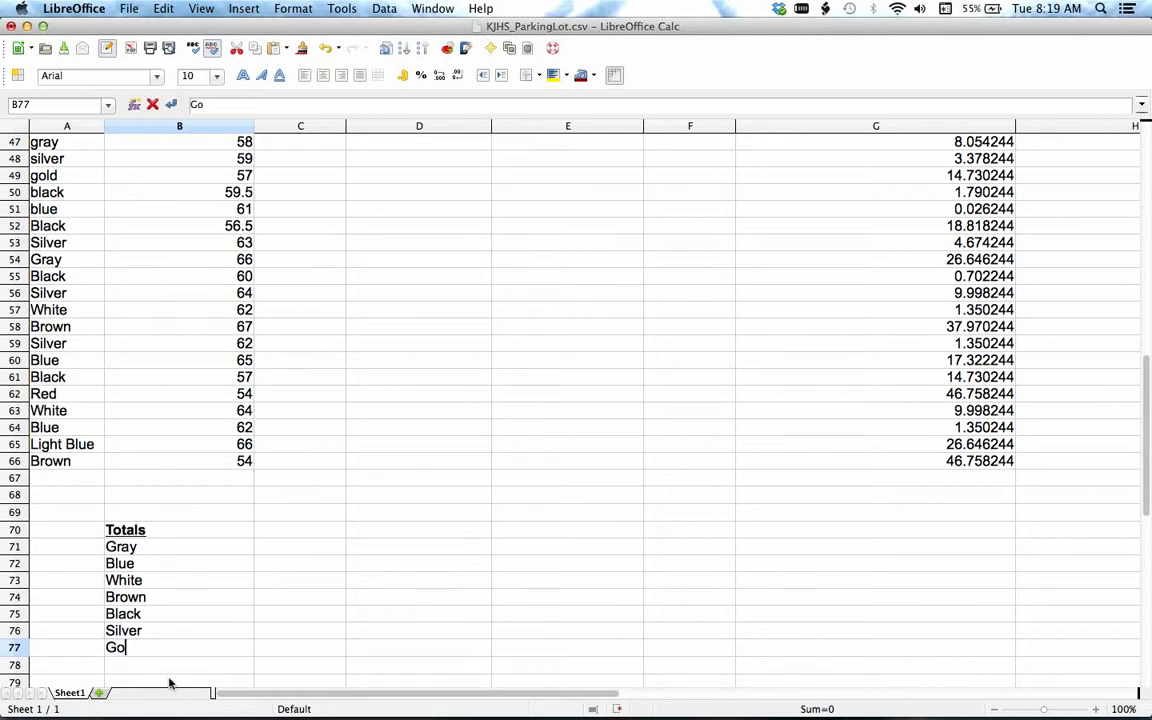
{"action": "type", "text": "ld"}
{"action": "key", "text": "Return"}
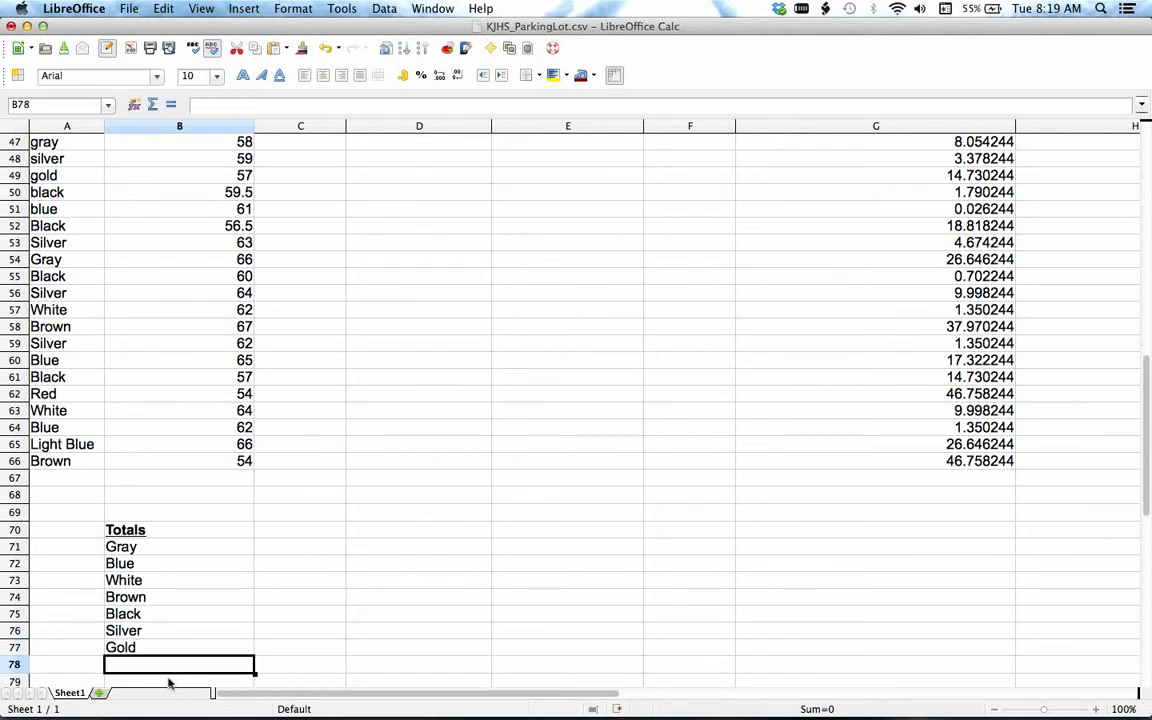
{"action": "scroll", "coordinate": [87, 381], "scroll_direction": "up", "scroll_amount": 8}
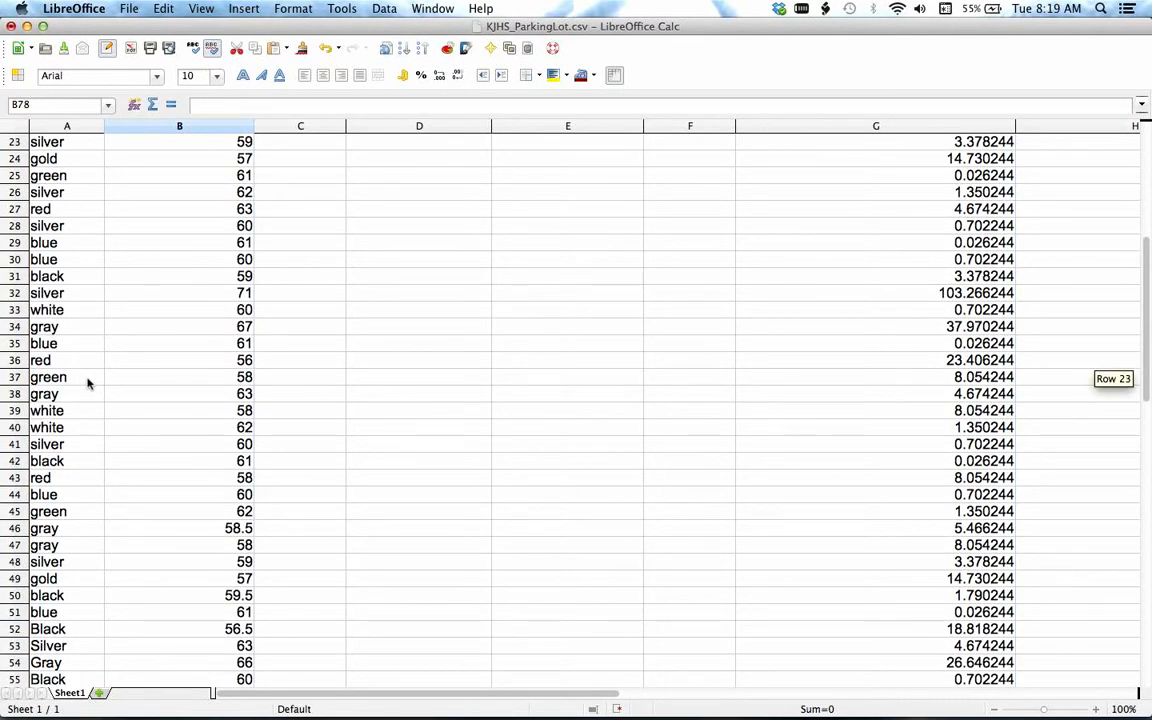
{"action": "scroll", "coordinate": [87, 381], "scroll_direction": "down", "scroll_amount": 11}
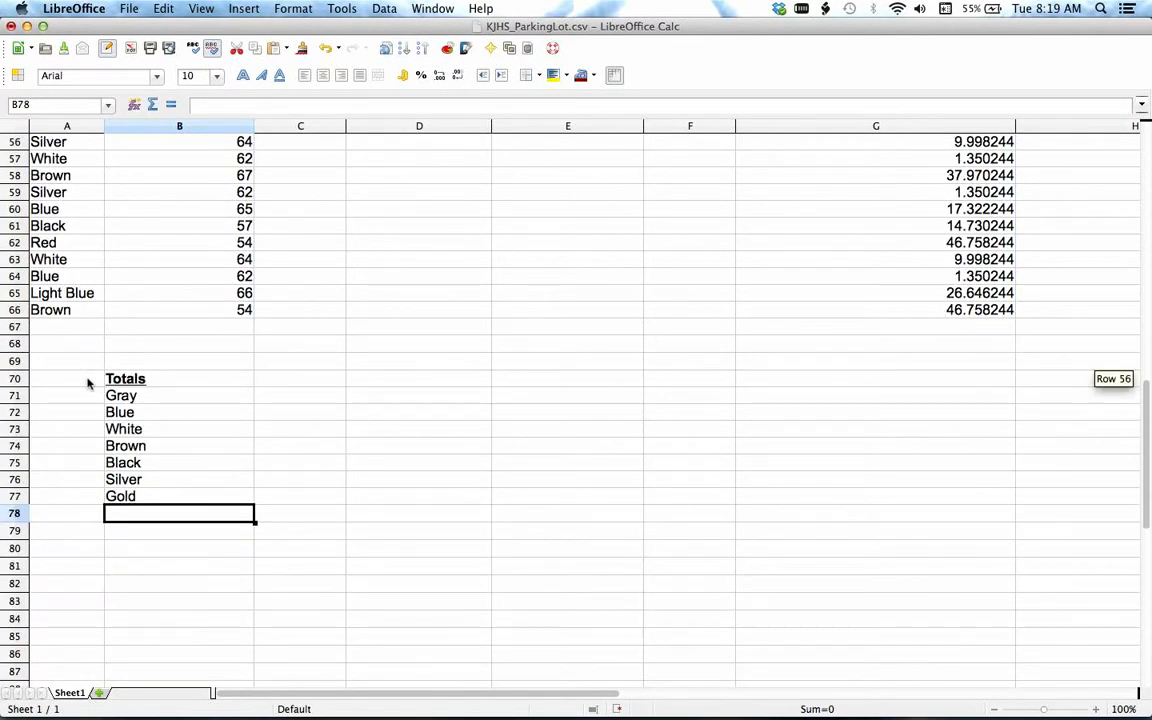
{"action": "type", "text": "Green"}
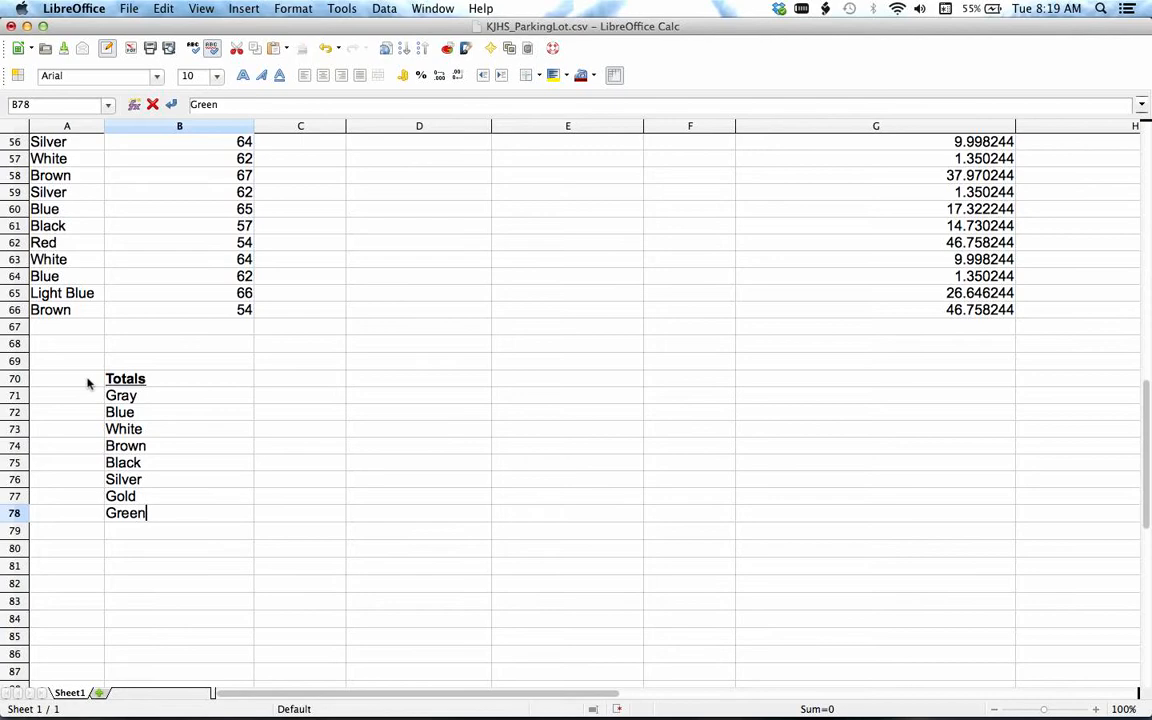
{"action": "key", "text": "Return"}
{"action": "left_click", "coordinate": [165, 398]}
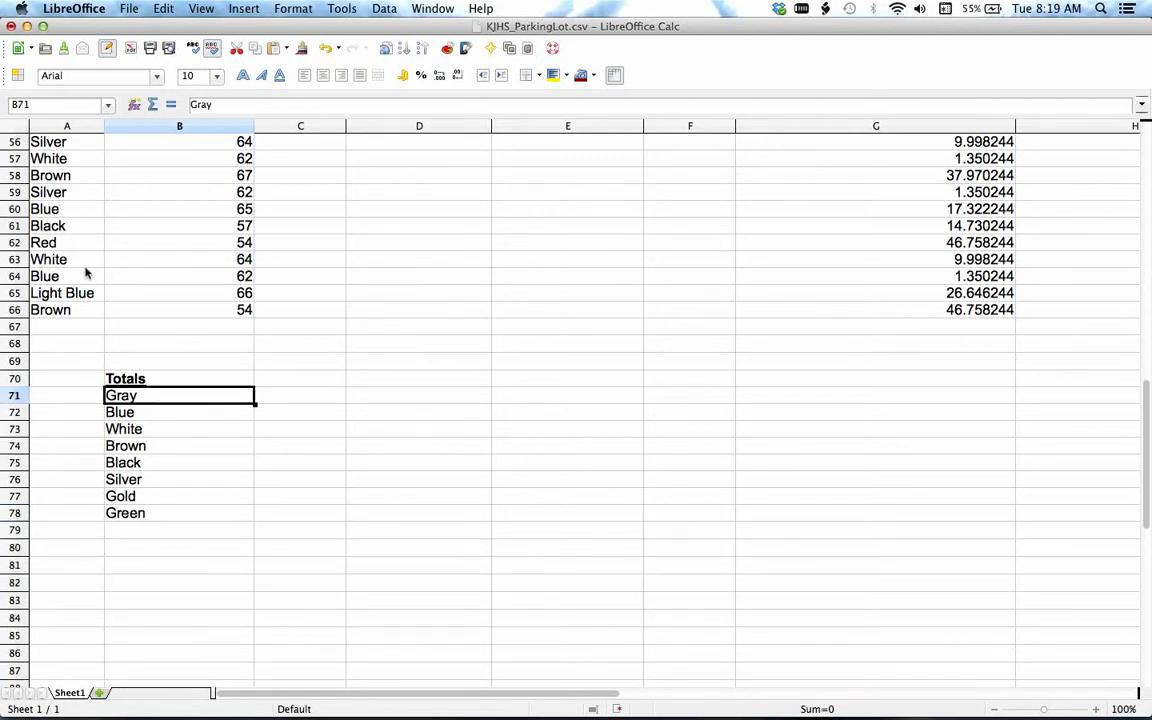
{"action": "scroll", "coordinate": [87, 267], "scroll_direction": "up", "scroll_amount": 7}
{"action": "scroll", "coordinate": [86, 272], "scroll_direction": "up", "scroll_amount": 1}
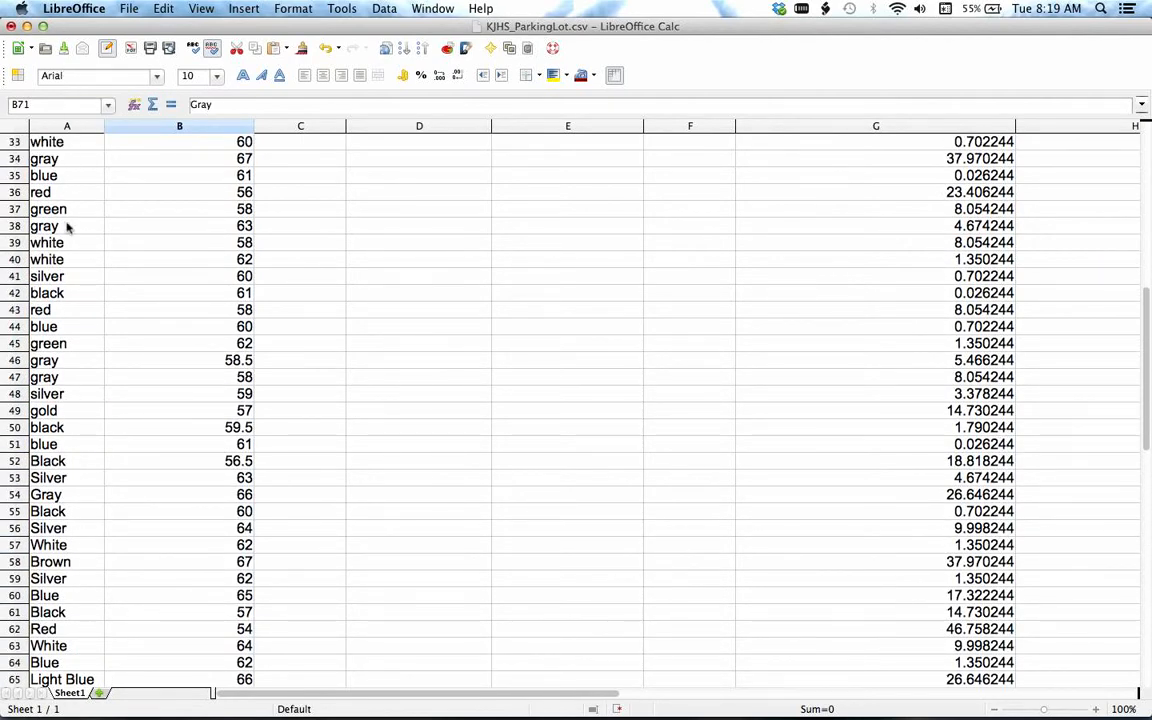
{"action": "scroll", "coordinate": [80, 278], "scroll_direction": "down", "scroll_amount": 1}
{"action": "scroll", "coordinate": [80, 278], "scroll_direction": "down", "scroll_amount": 8}
Start a COUNTIF formula in cell C71 beside Gray, using the color entries A2:A66 as its range
{"action": "left_click", "coordinate": [318, 350]}
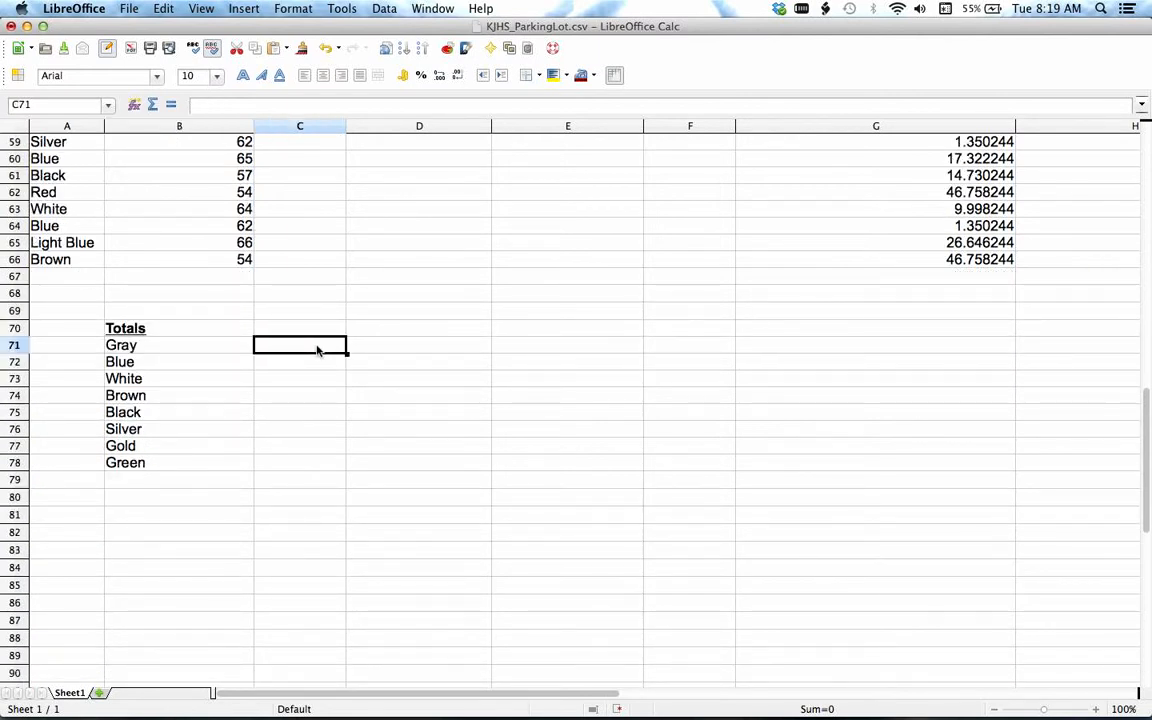
{"action": "type", "text": "="}
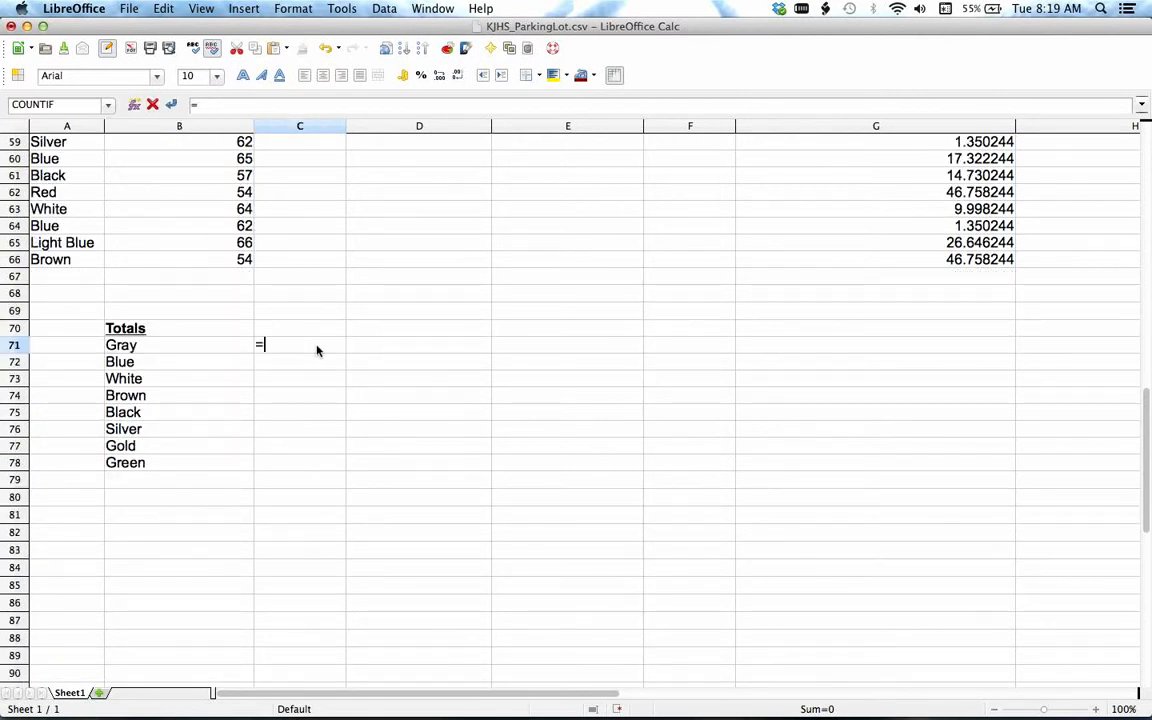
{"action": "type", "text": "countif("}
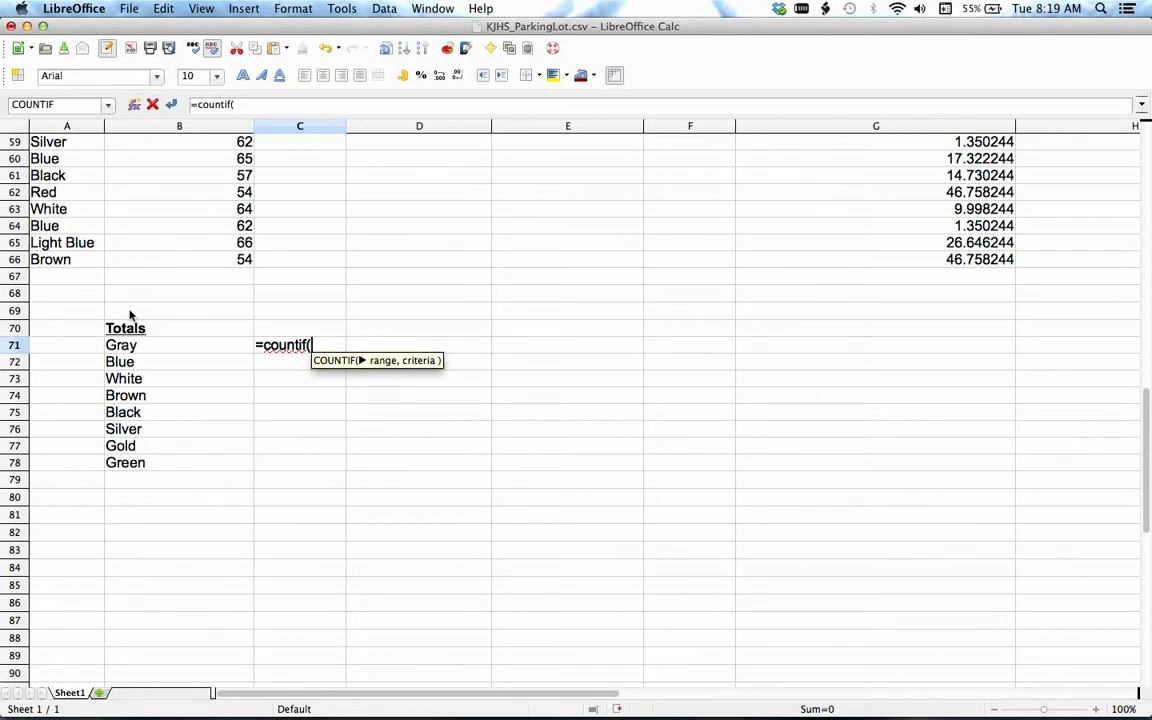
{"action": "scroll", "coordinate": [129, 315], "scroll_direction": "up", "scroll_amount": 19}
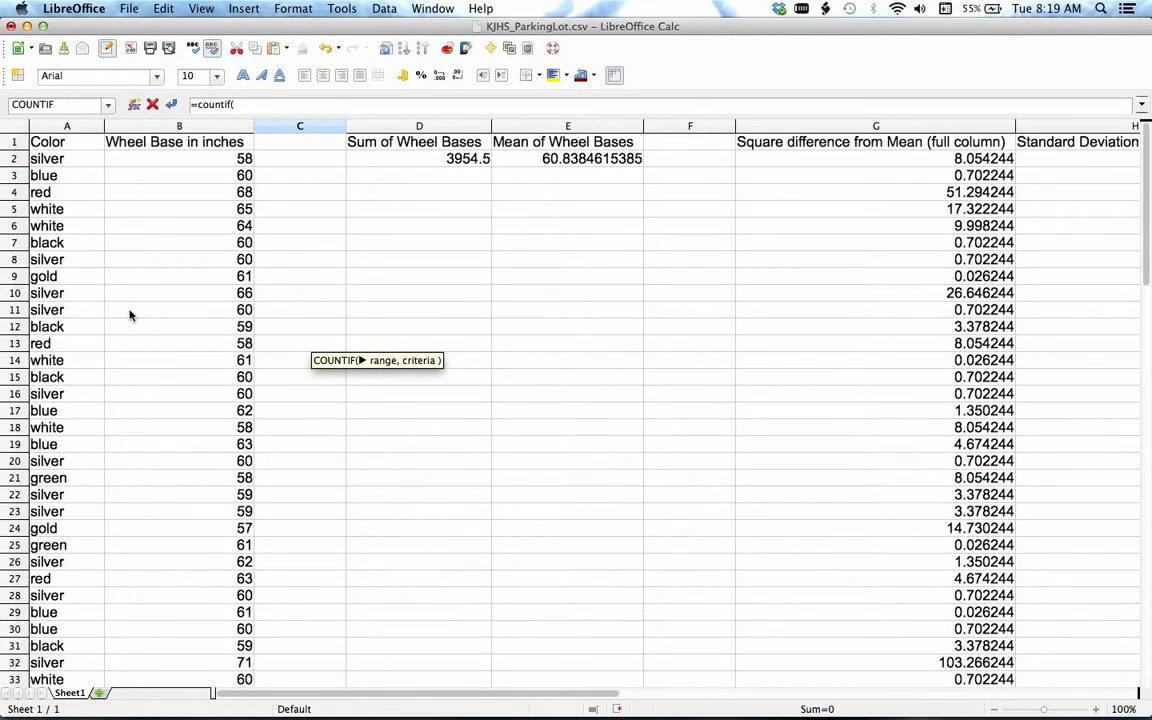
{"action": "left_click", "coordinate": [64, 159]}
{"action": "scroll", "coordinate": [57, 386], "scroll_direction": "down", "scroll_amount": 13}
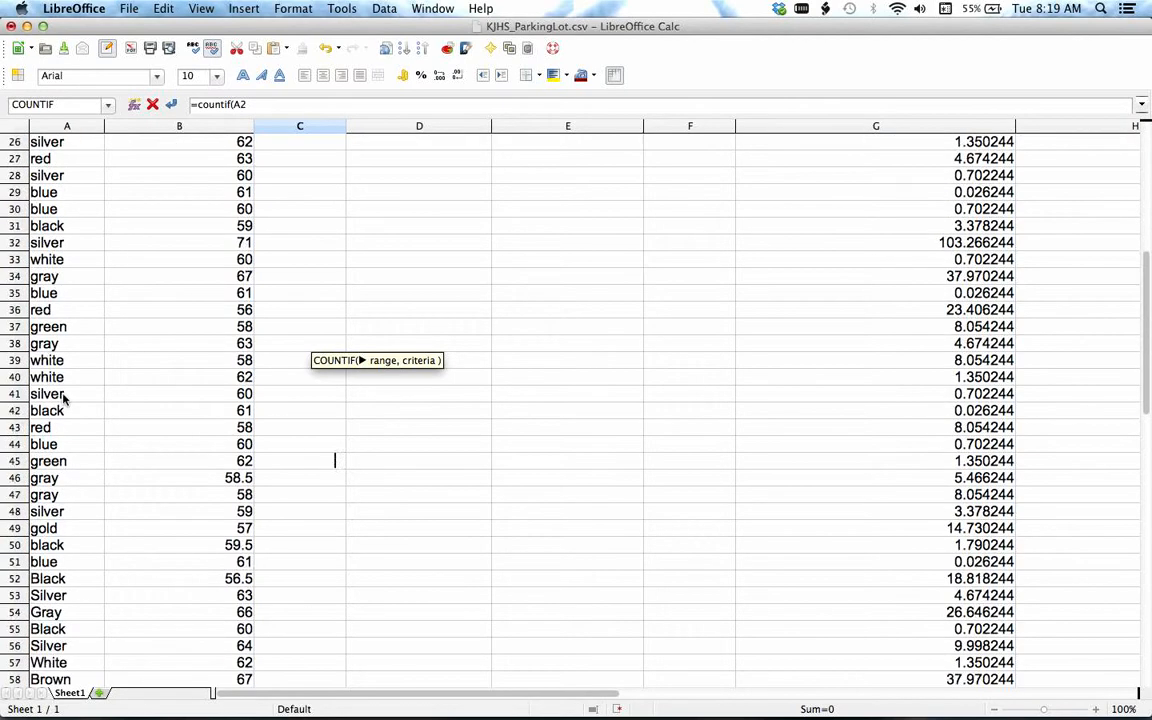
{"action": "scroll", "coordinate": [62, 398], "scroll_direction": "down", "scroll_amount": 1}
{"action": "left_click", "coordinate": [100, 532], "text": "shift"}
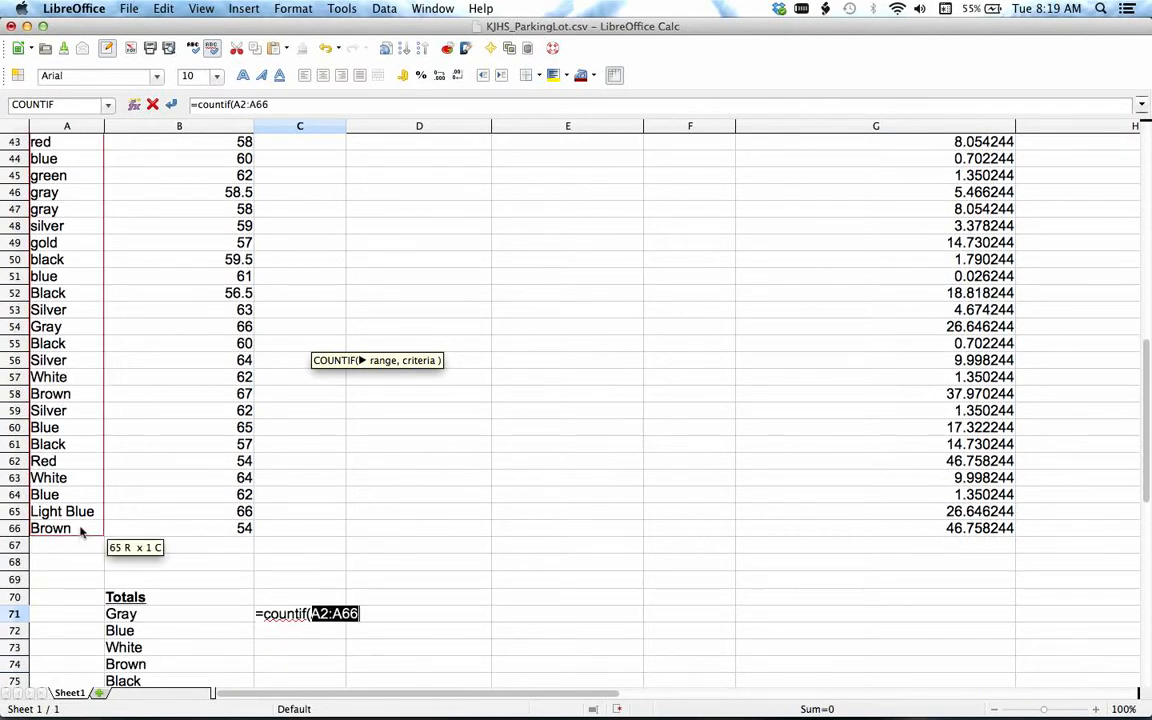
Complete the C71 formula with the criterion "gray" in lowercase, giving =COUNTIF(A2:A66, "gray")
{"action": "type", "text": ", "}
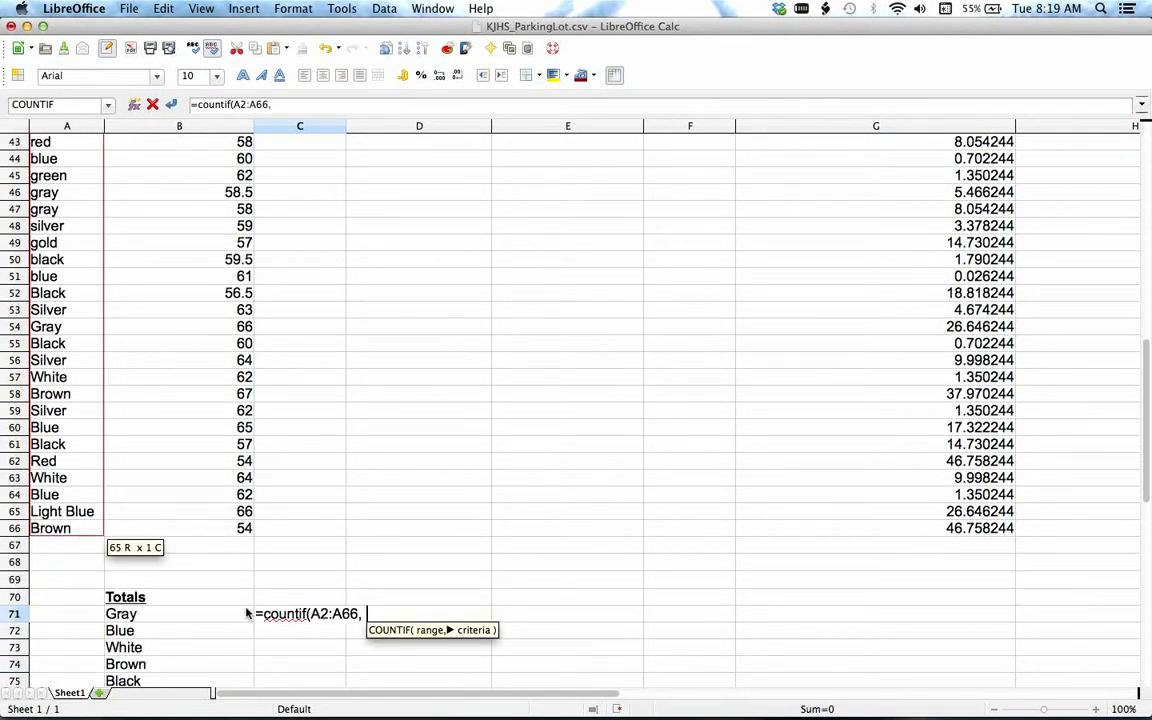
{"action": "type", "text": "\""}
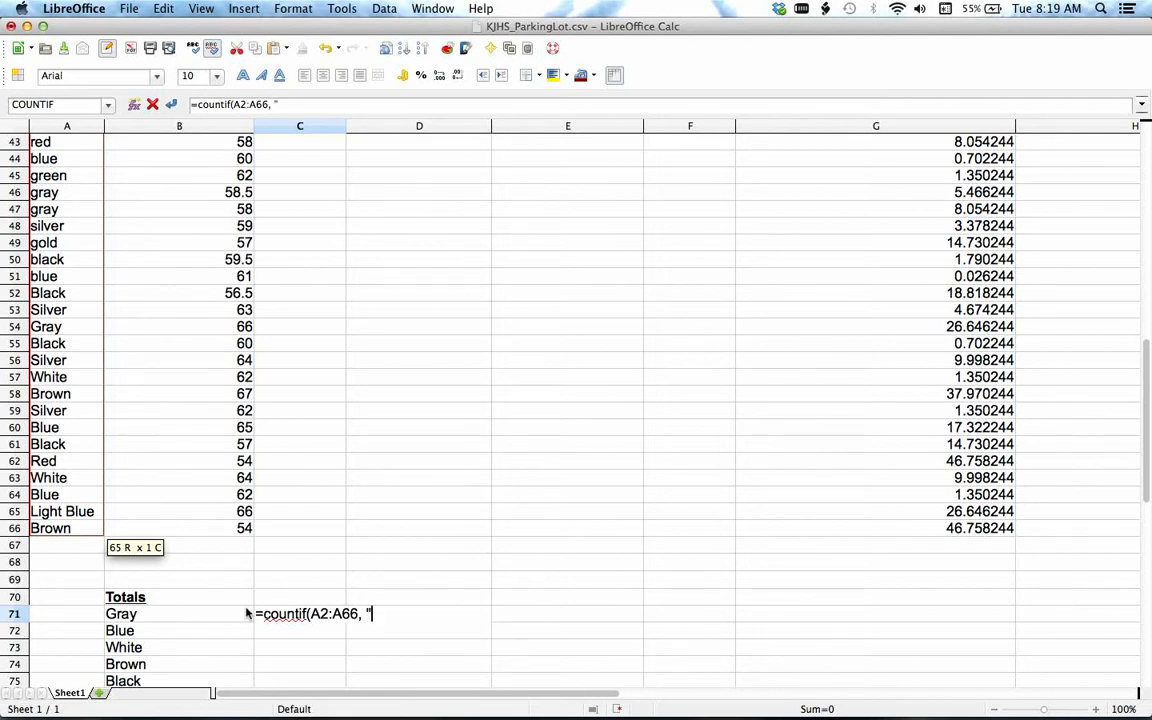
{"action": "type", "text": "Gray\""}
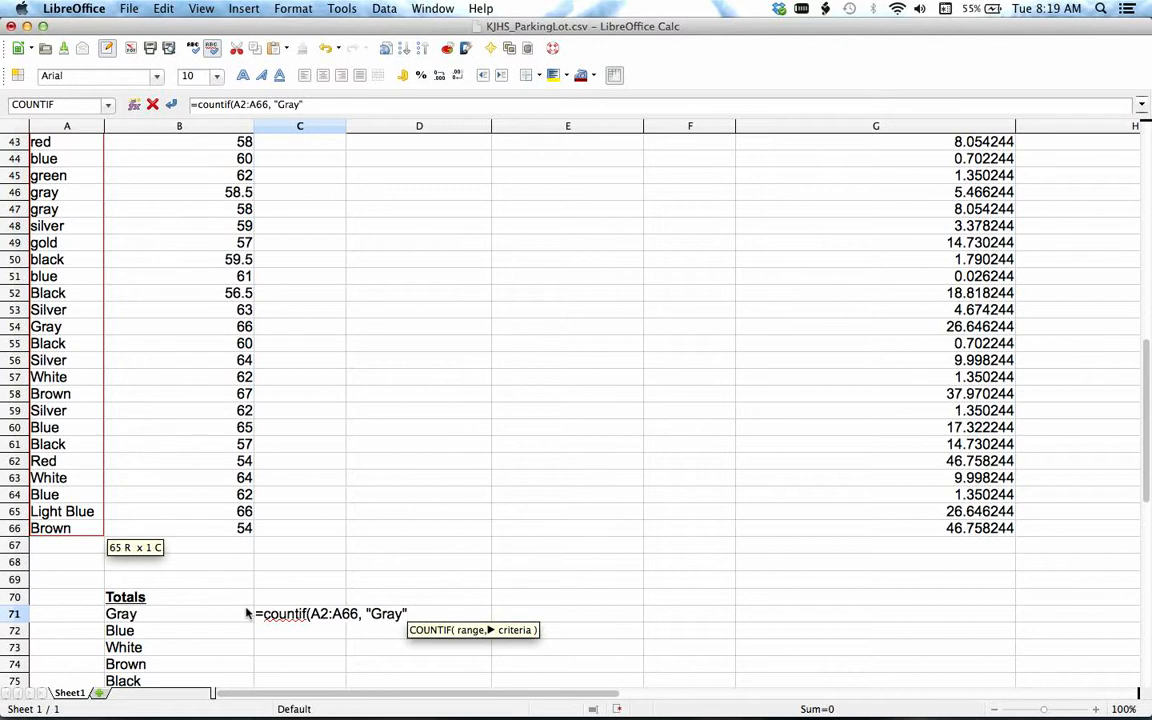
{"action": "type", "text": ")"}
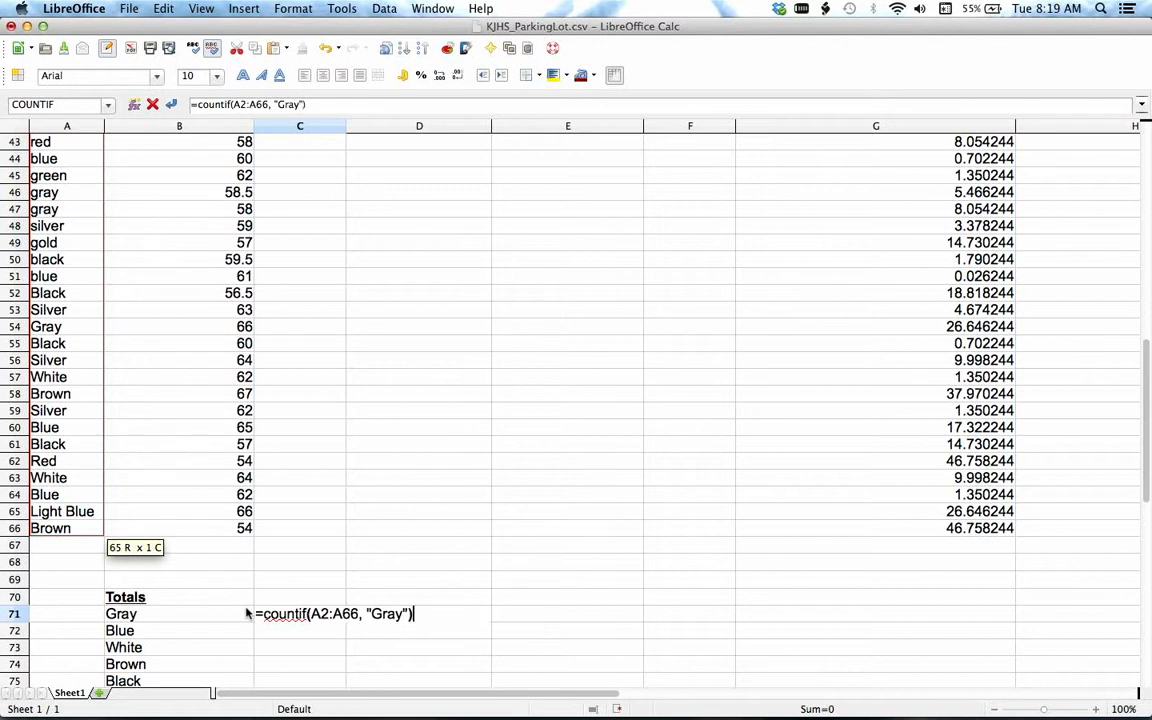
{"action": "left_click", "coordinate": [376, 616]}
{"action": "key", "text": "BackSpace"}
{"action": "type", "text": "g"}
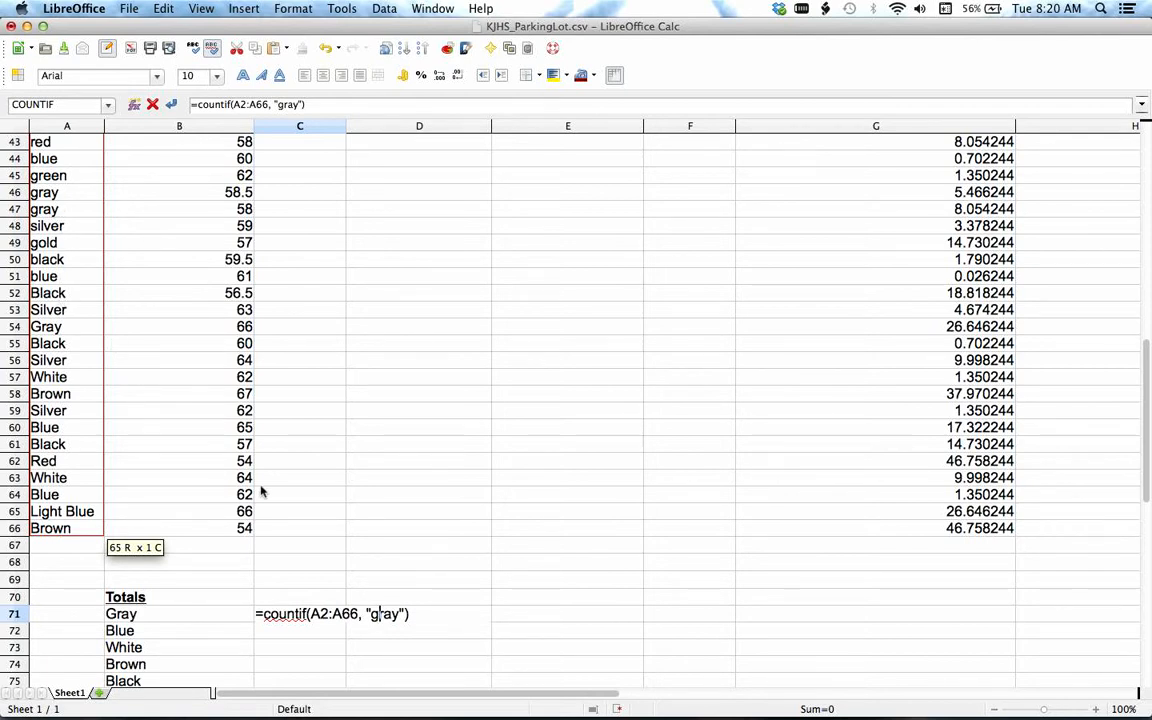
{"action": "key", "text": "Return"}
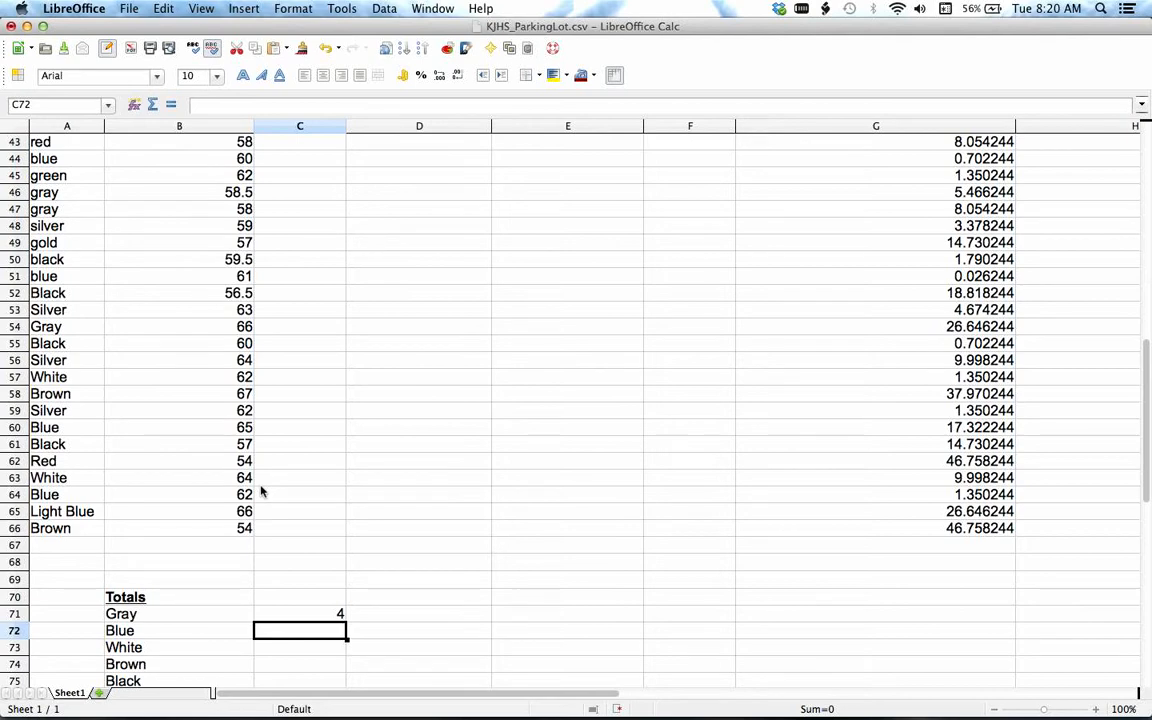
Look through the color column to check the gray entries against the Gray total
{"action": "scroll", "coordinate": [80, 433], "scroll_direction": "up", "scroll_amount": 5}
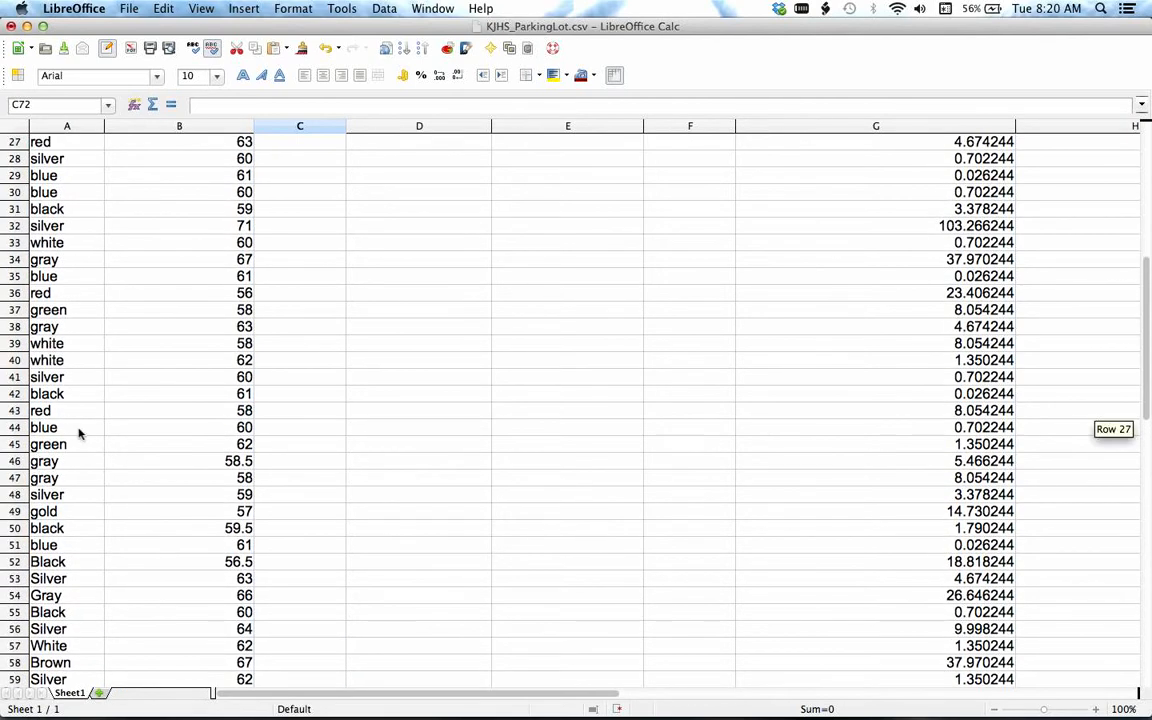
{"action": "scroll", "coordinate": [80, 433], "scroll_direction": "up", "scroll_amount": 7}
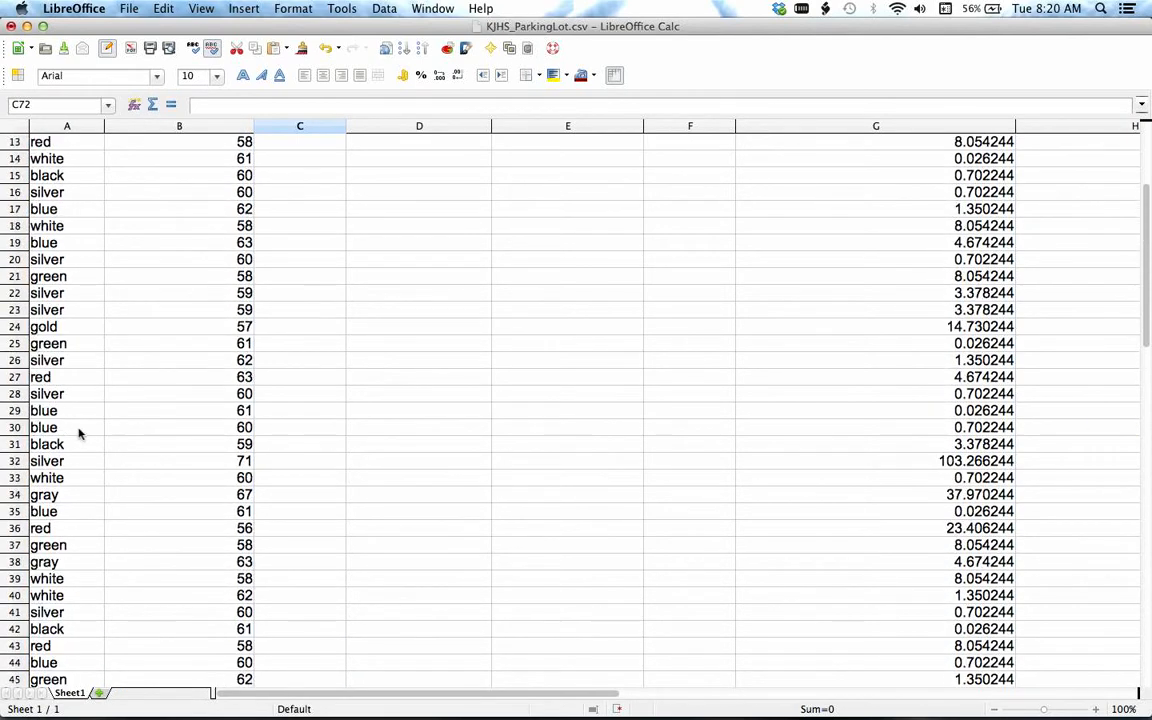
{"action": "scroll", "coordinate": [80, 433], "scroll_direction": "up", "scroll_amount": 2}
{"action": "scroll", "coordinate": [80, 433], "scroll_direction": "down", "scroll_amount": 9}
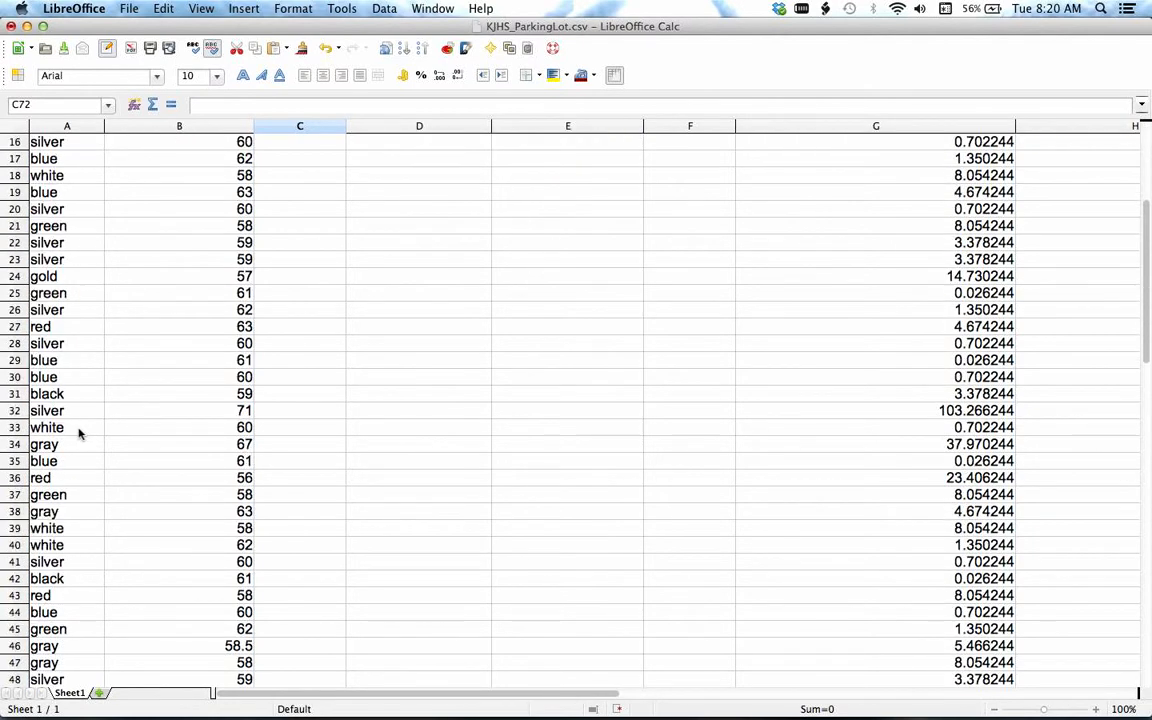
{"action": "scroll", "coordinate": [80, 433], "scroll_direction": "down", "scroll_amount": 3}
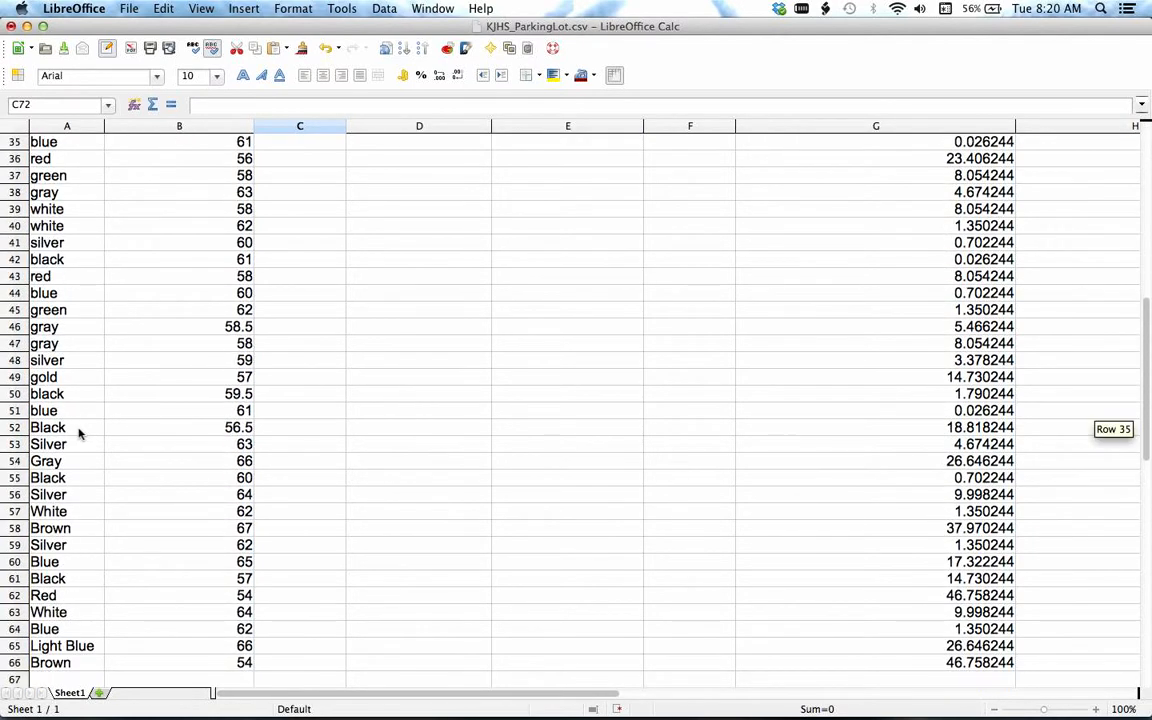
{"action": "scroll", "coordinate": [80, 433], "scroll_direction": "down", "scroll_amount": 6}
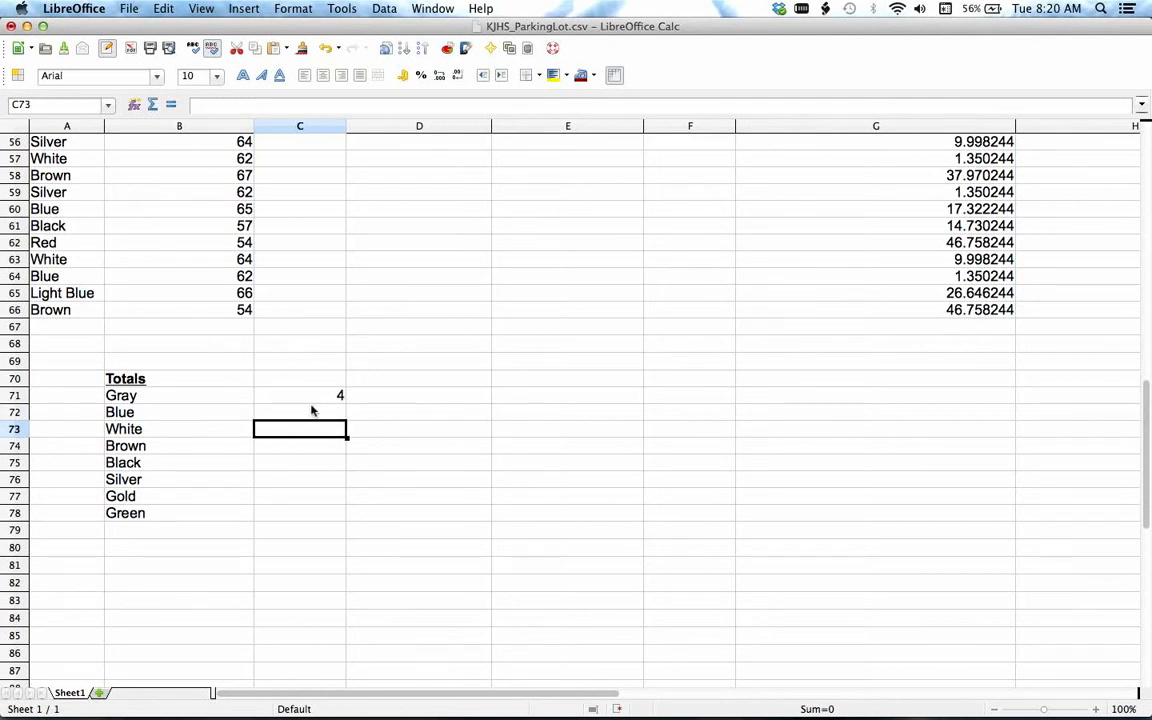
Copy the full text of the COUNTIF formula from the Gray total in cell C71
{"action": "left_click", "coordinate": [326, 396]}
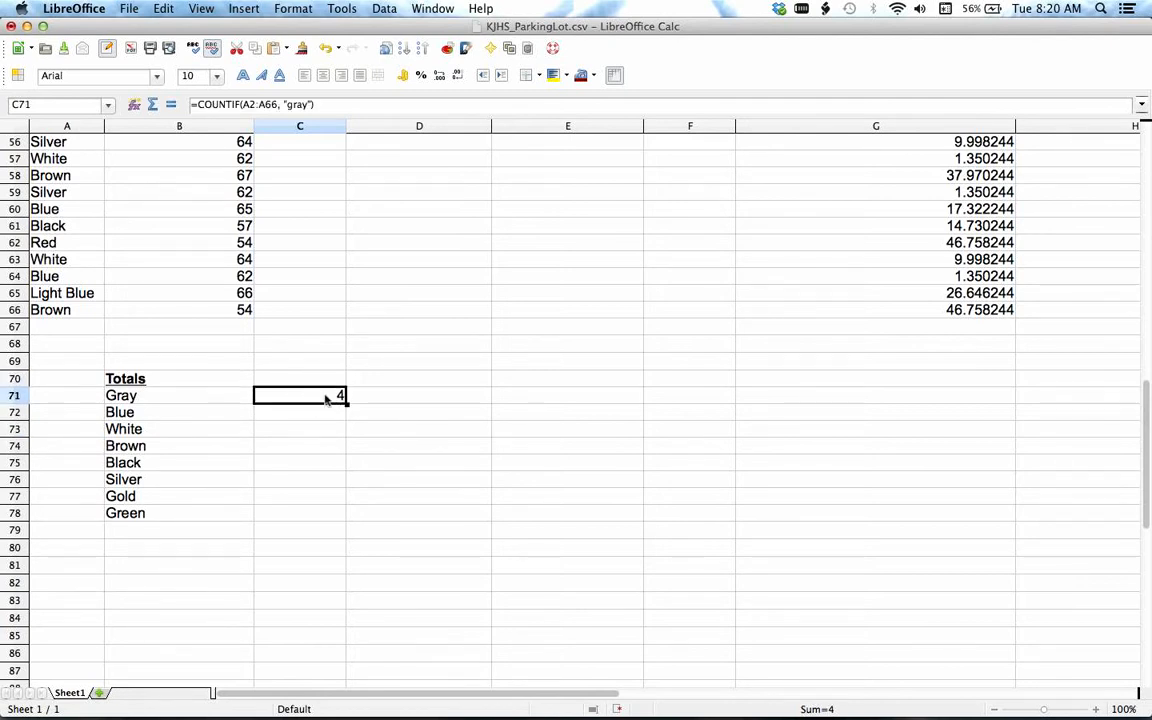
{"action": "left_click", "coordinate": [337, 105]}
{"action": "left_click_drag", "start_coordinate": [337, 105], "coordinate": [152, 104]}
{"action": "key", "text": "super+c"}
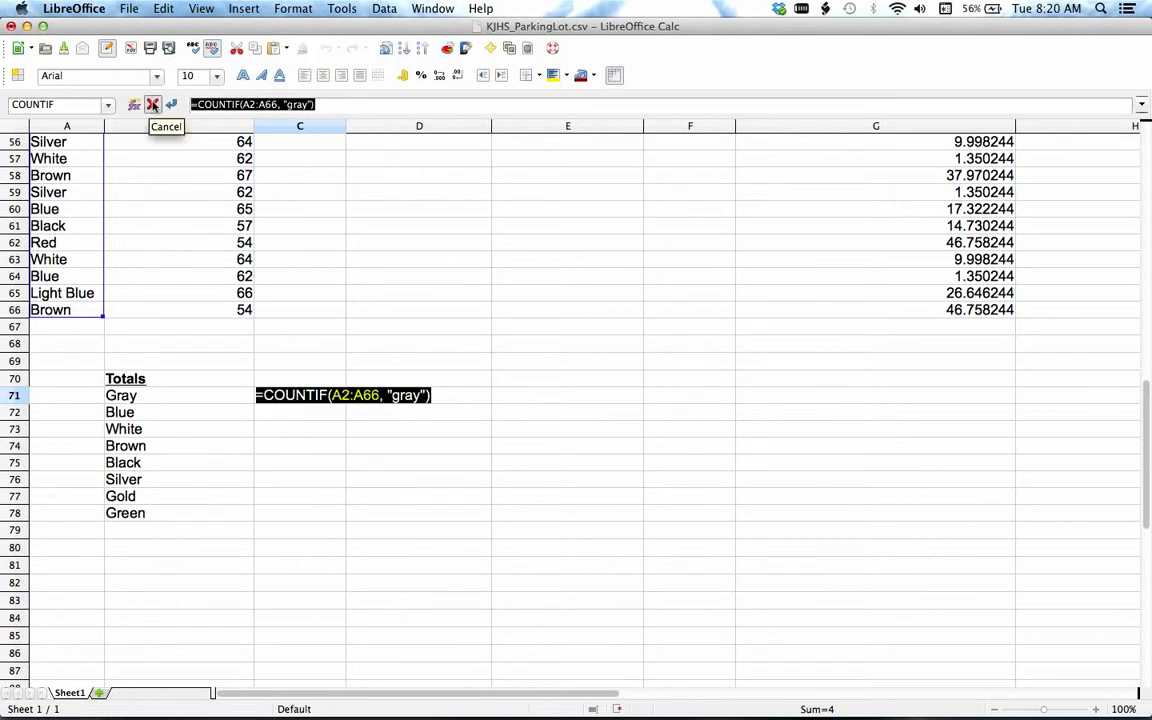
{"action": "left_click", "coordinate": [323, 407]}
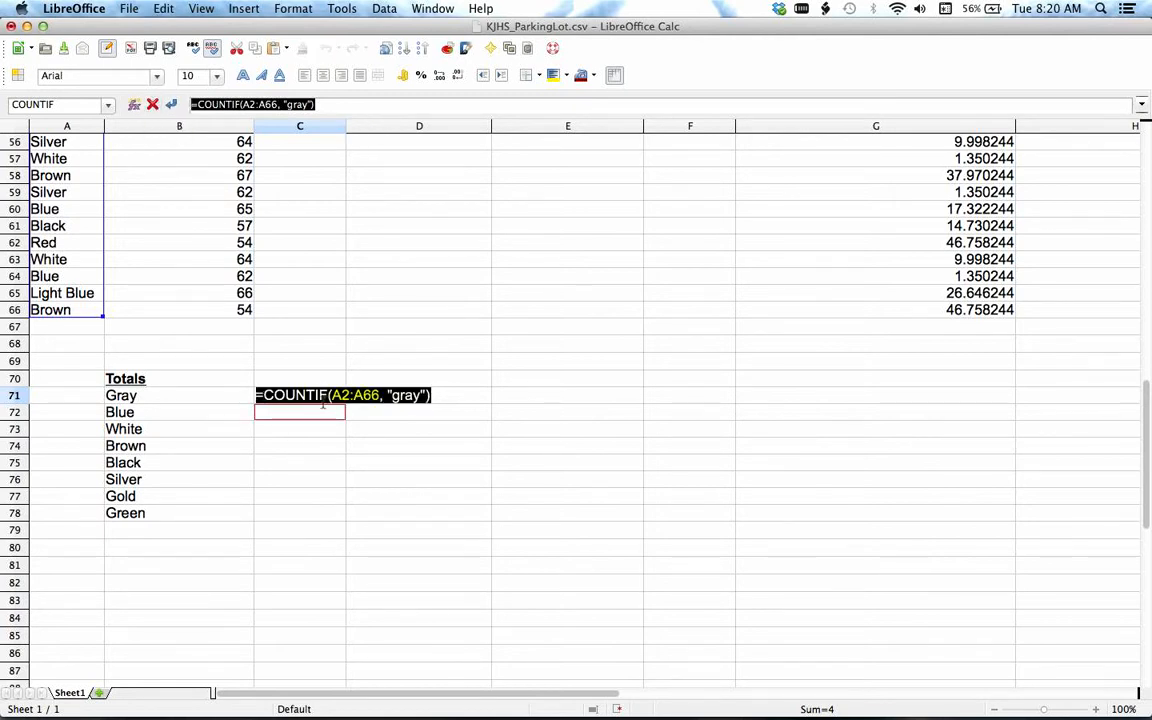
{"action": "key", "text": "super+v"}
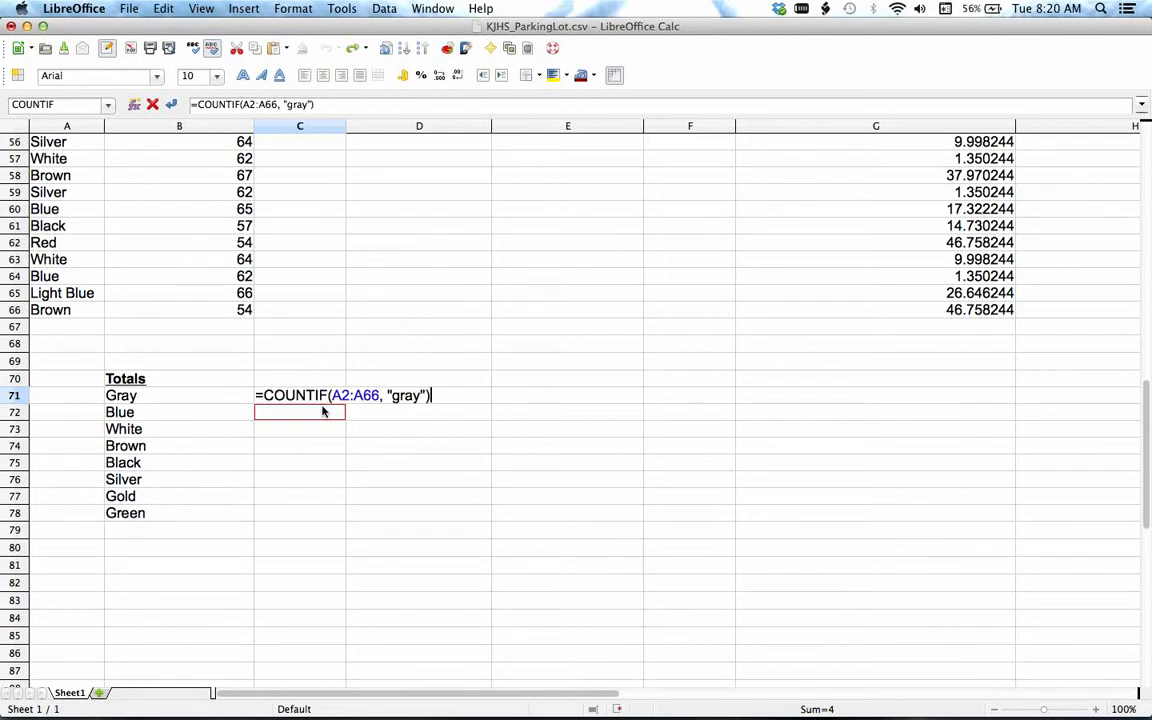
{"action": "left_click", "coordinate": [321, 432]}
{"action": "key", "text": "BackSpace"}
{"action": "key", "text": "BackSpace"}
{"action": "key", "text": "BackSpace"}
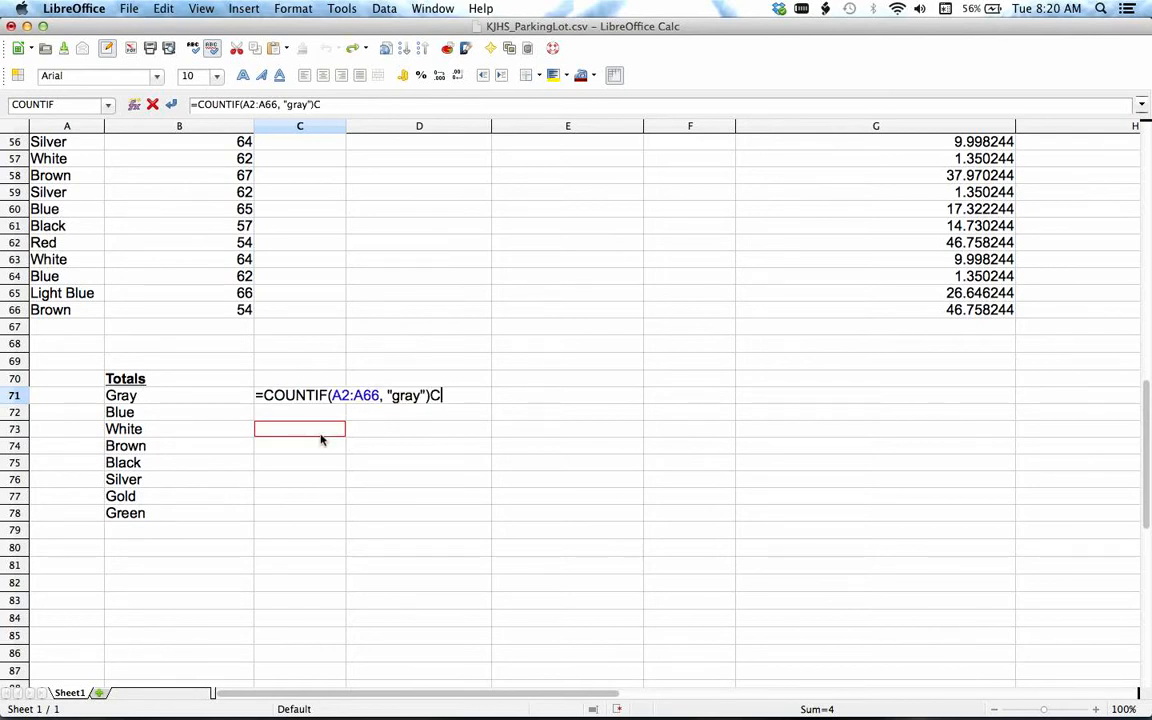
{"action": "key", "text": "Return"}
Paste the copied COUNTIF formula into cell C72 beside Blue and replace its criterion with "blue"
{"action": "left_click", "coordinate": [322, 412]}
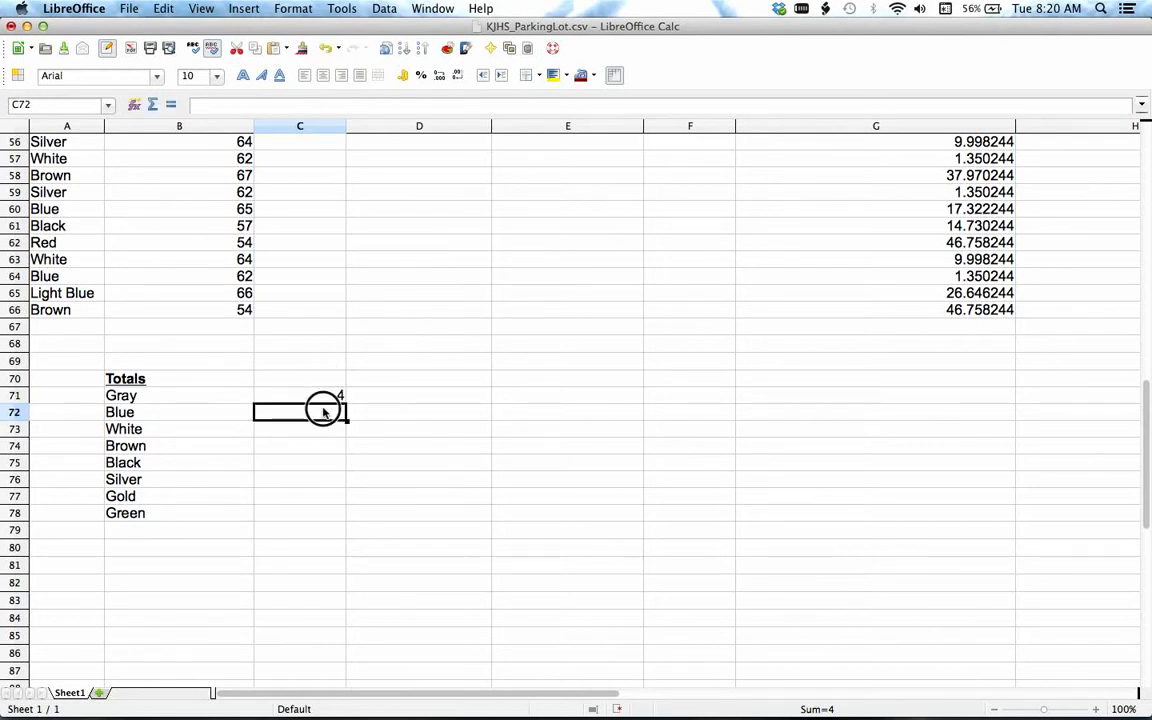
{"action": "key", "text": "super+v"}
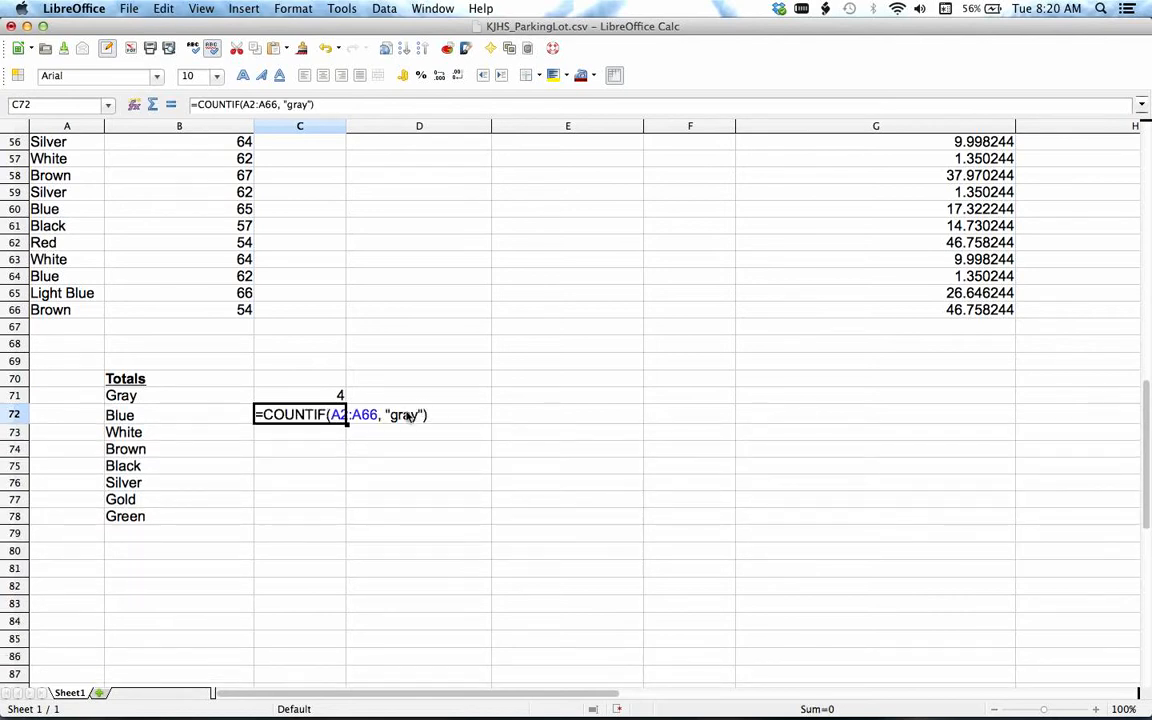
{"action": "key", "text": "BackSpace"}
{"action": "key", "text": "BackSpace"}
{"action": "key", "text": "BackSpace"}
{"action": "key", "text": "BackSpace"}
{"action": "key", "text": "BackSpace"}
{"action": "key", "text": "BackSpace"}
{"action": "key", "text": "BackSpace"}
{"action": "key", "text": "BackSpace"}
{"action": "key", "text": "BackSpace"}
{"action": "key", "text": "BackSpace"}
{"action": "key", "text": "BackSpace"}
{"action": "key", "text": "BackSpace"}
{"action": "key", "text": "BackSpace"}
{"action": "left_click", "coordinate": [326, 421]}
{"action": "left_click", "coordinate": [393, 420]}
{"action": "double_click", "coordinate": [311, 413]}
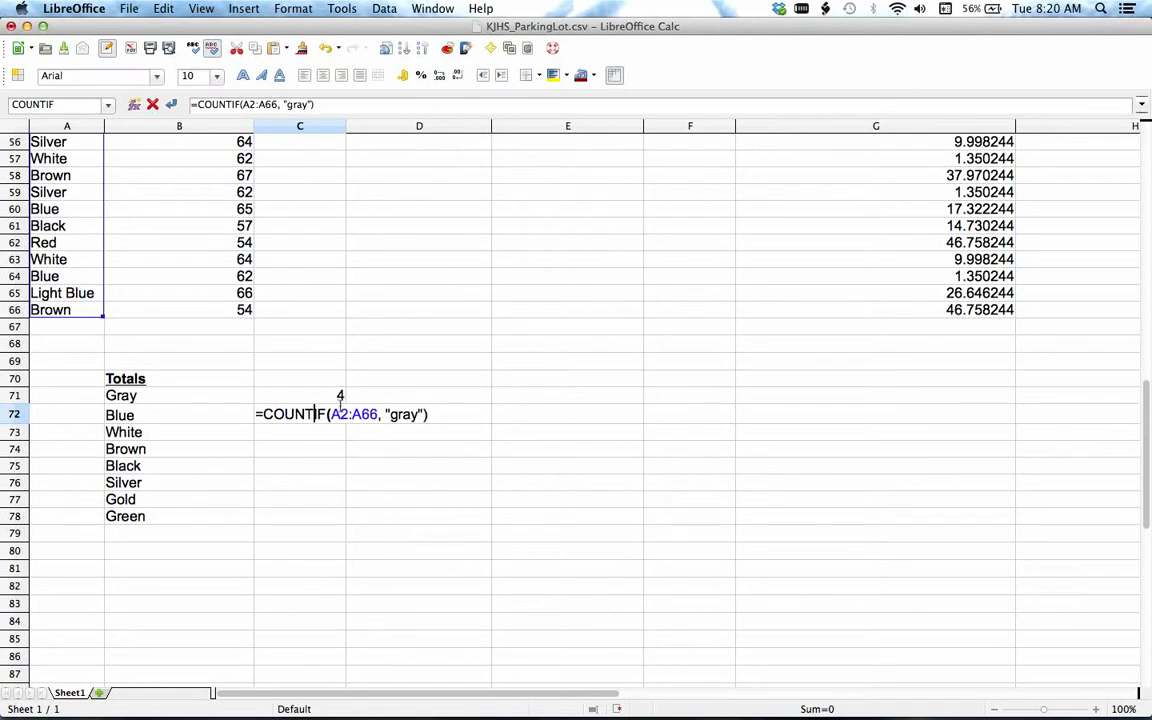
{"action": "double_click", "coordinate": [400, 414]}
{"action": "type", "text": "blue"}
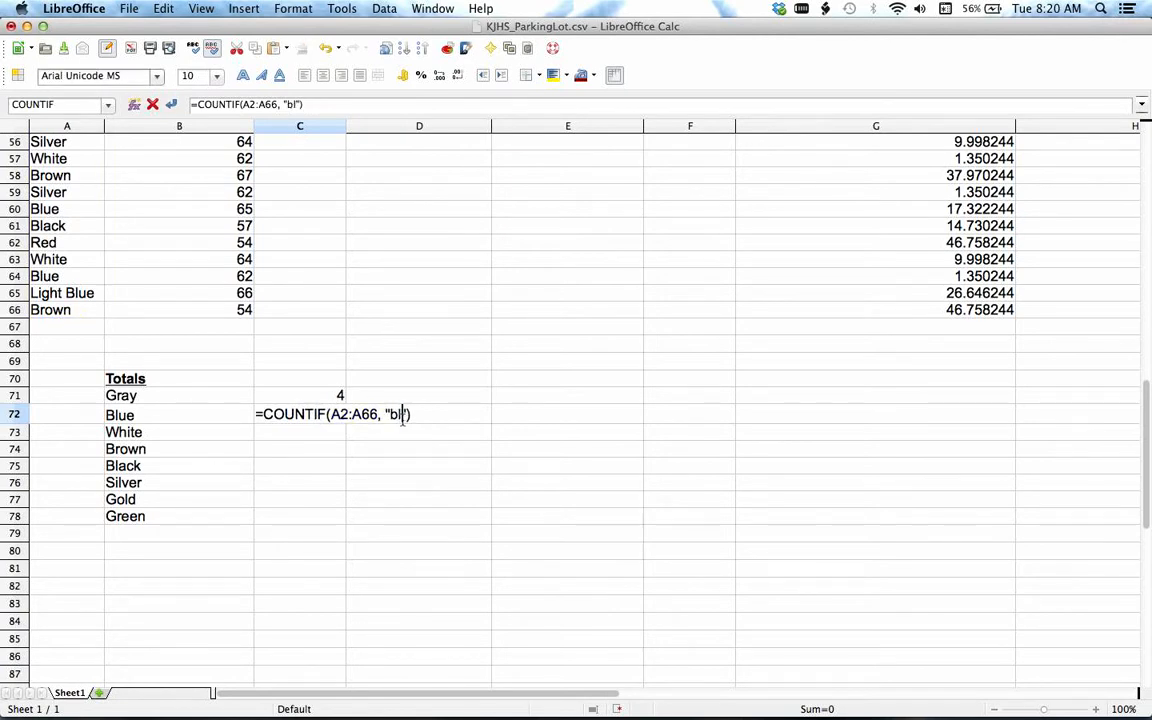
{"action": "key", "text": "Return"}
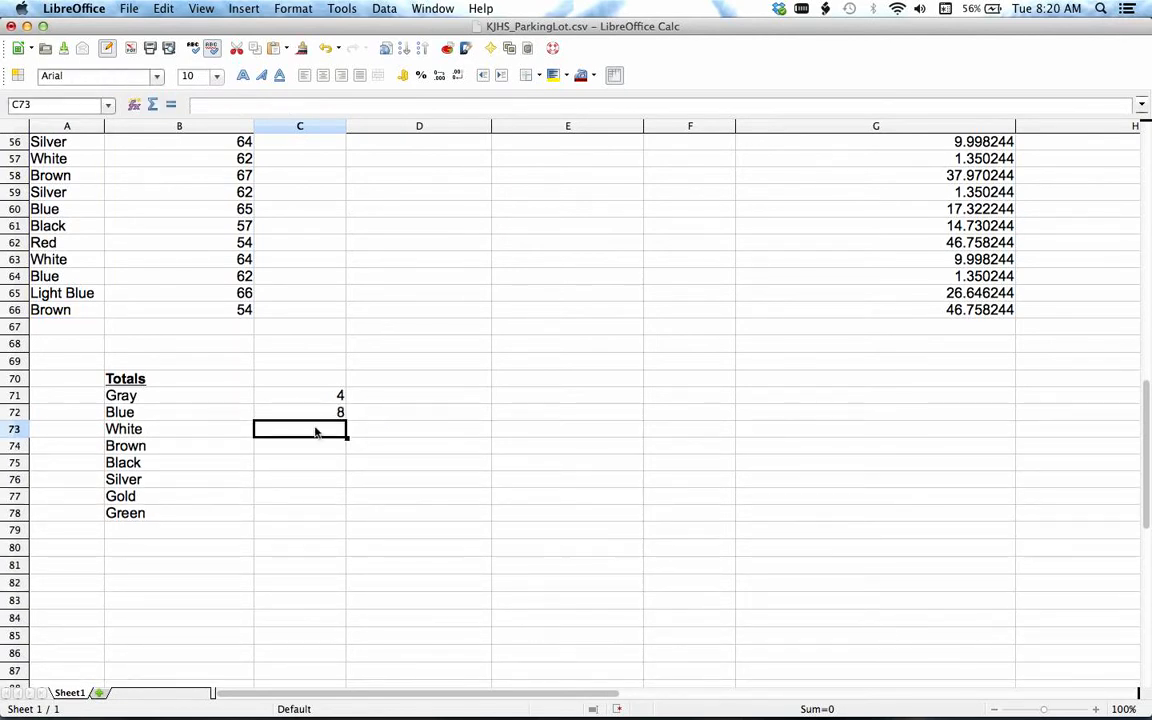
Paste the copied COUNTIF formula into cell C73 beside White and replace its criterion with "White"
{"action": "key", "text": "super+v"}
{"action": "double_click", "coordinate": [309, 434]}
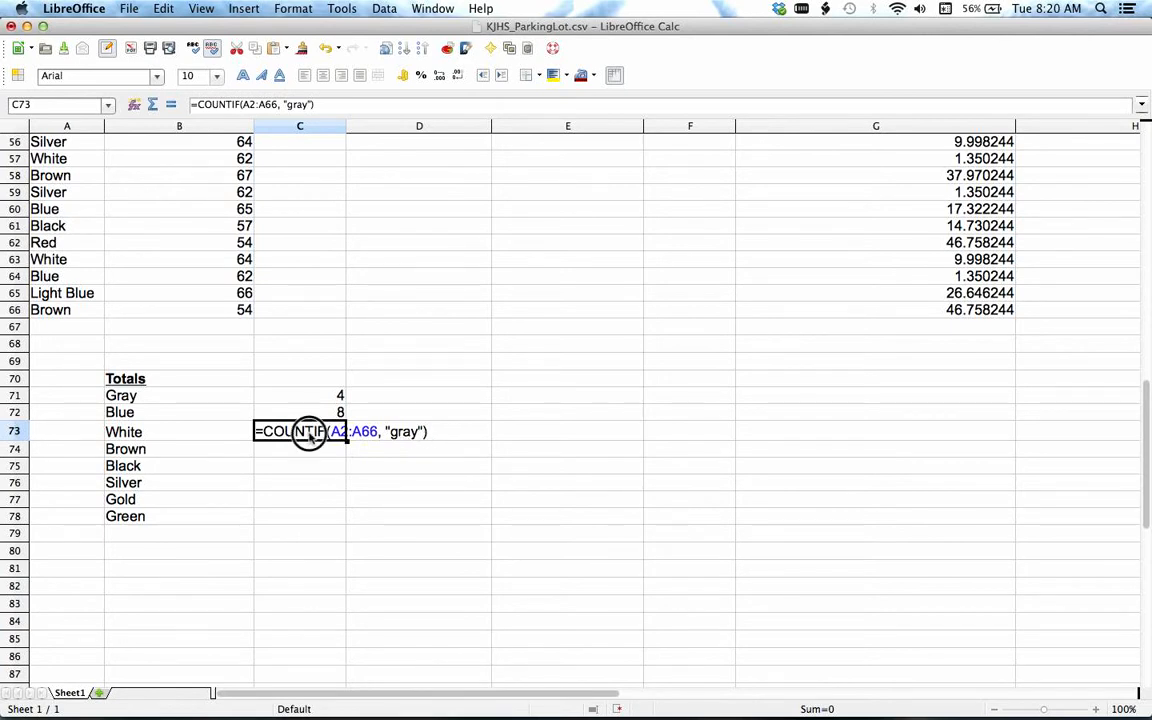
{"action": "double_click", "coordinate": [404, 431]}
{"action": "type", "text": "Whi"}
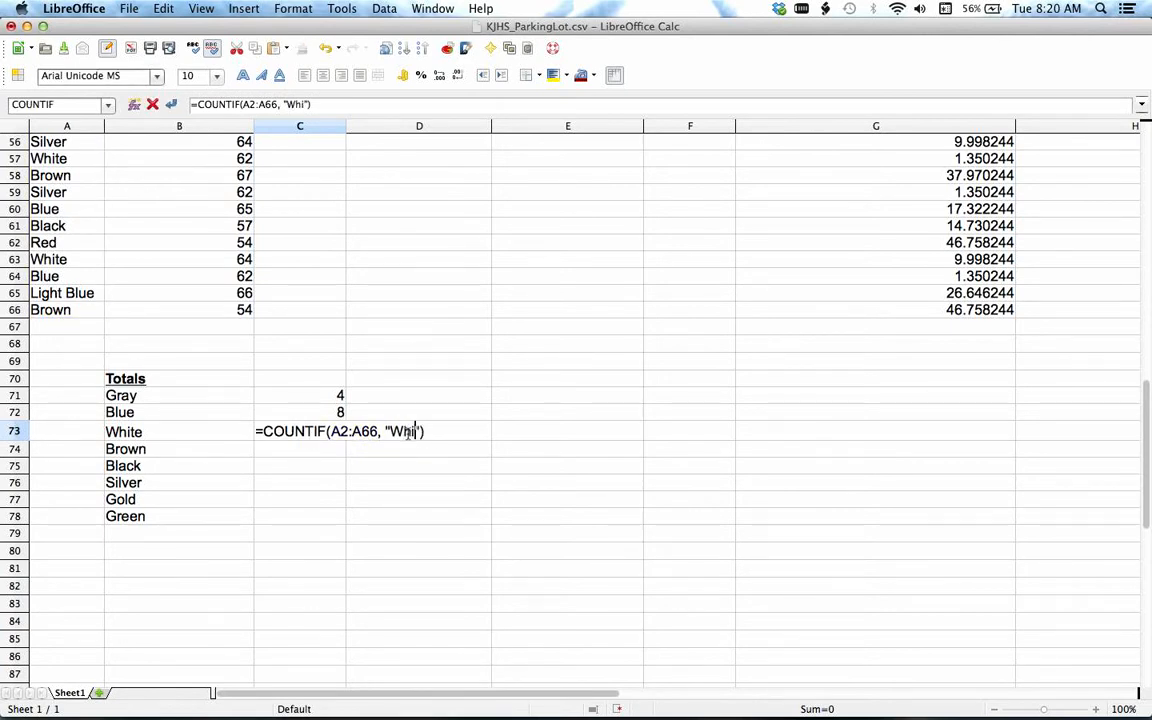
{"action": "type", "text": "te"}
{"action": "key", "text": "Return"}
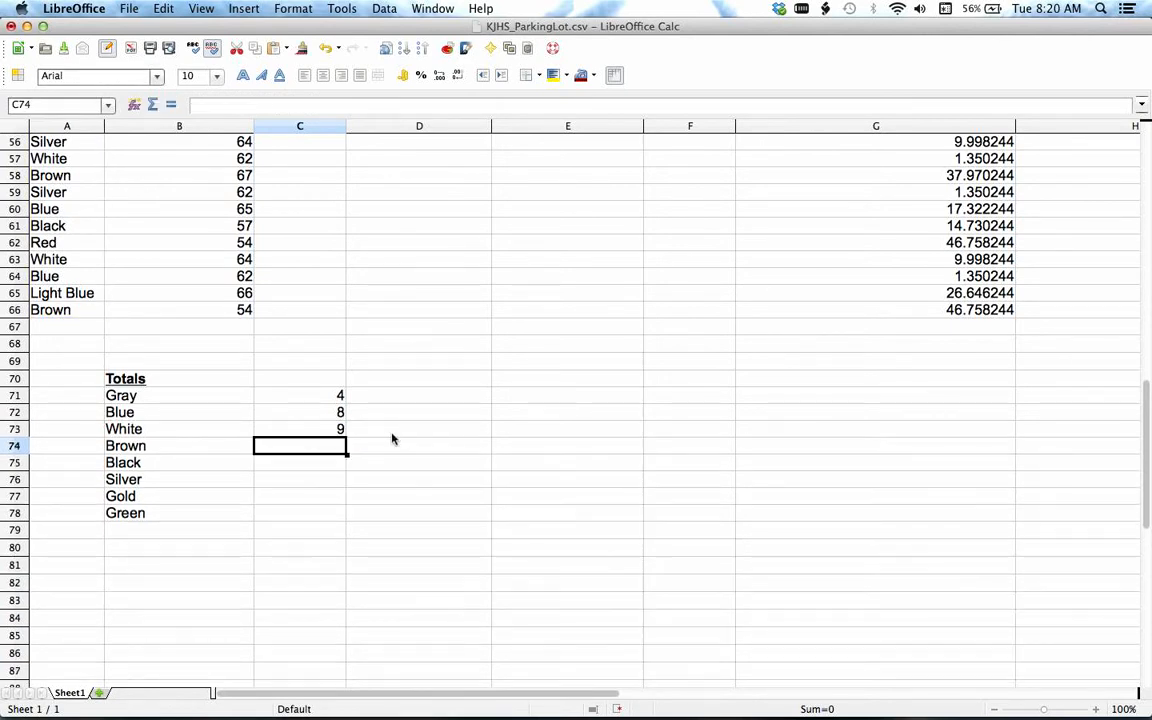
Paste the copied COUNTIF formula into cell C74 beside Brown and replace its criterion with "Brown"
{"action": "double_click", "coordinate": [312, 449]}
{"action": "key", "text": "super+v"}
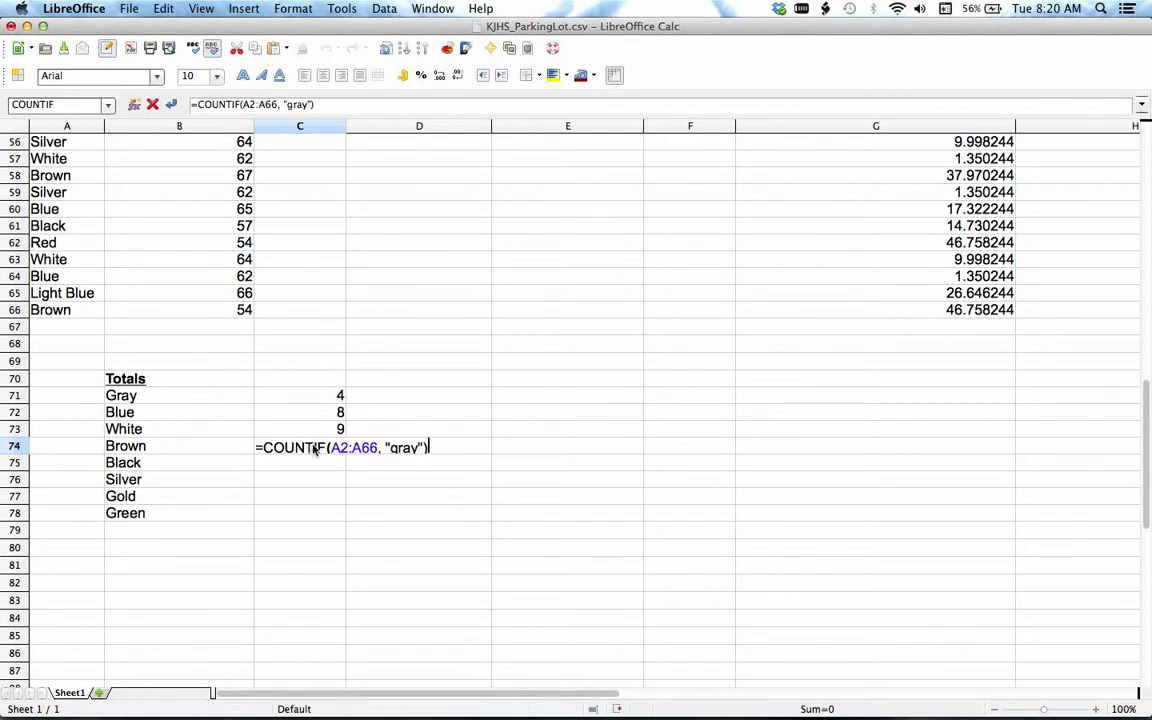
{"action": "double_click", "coordinate": [404, 449]}
{"action": "type", "text": "Brown"}
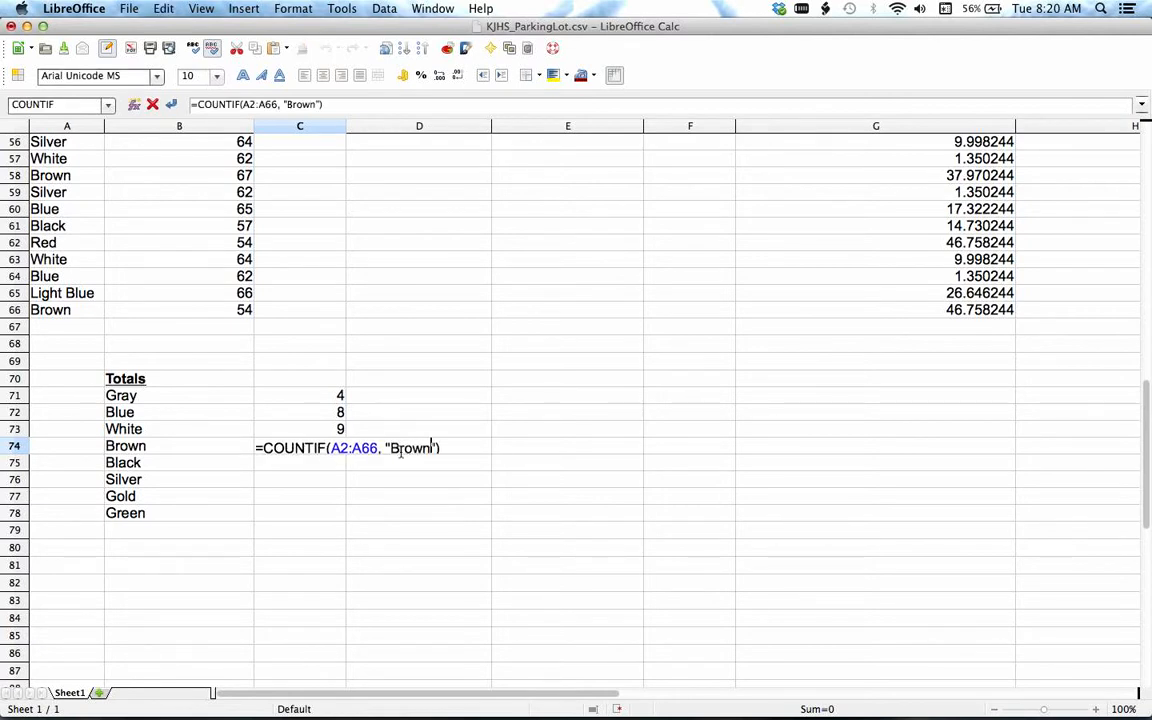
{"action": "key", "text": "Return"}
Change the criterion of the C74 formula to lowercase "brown" and select the Brown entry in cell A66
{"action": "double_click", "coordinate": [329, 447]}
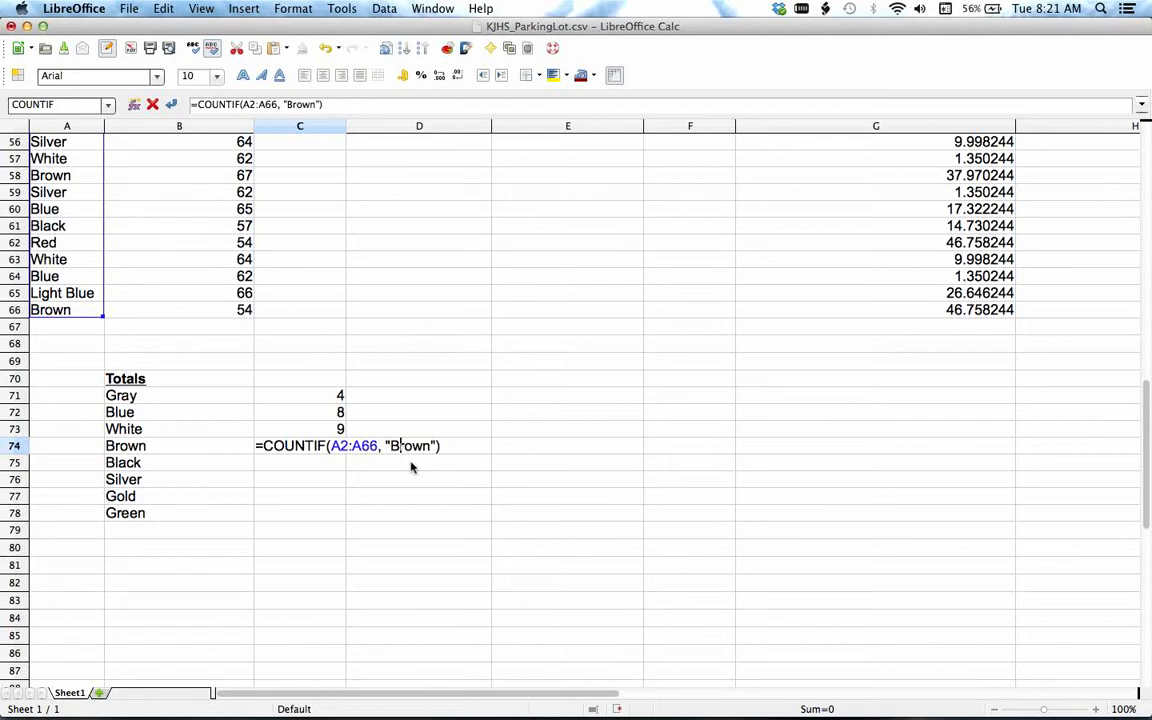
{"action": "key", "text": "BackSpace"}
{"action": "type", "text": "b"}
{"action": "key", "text": "Return"}
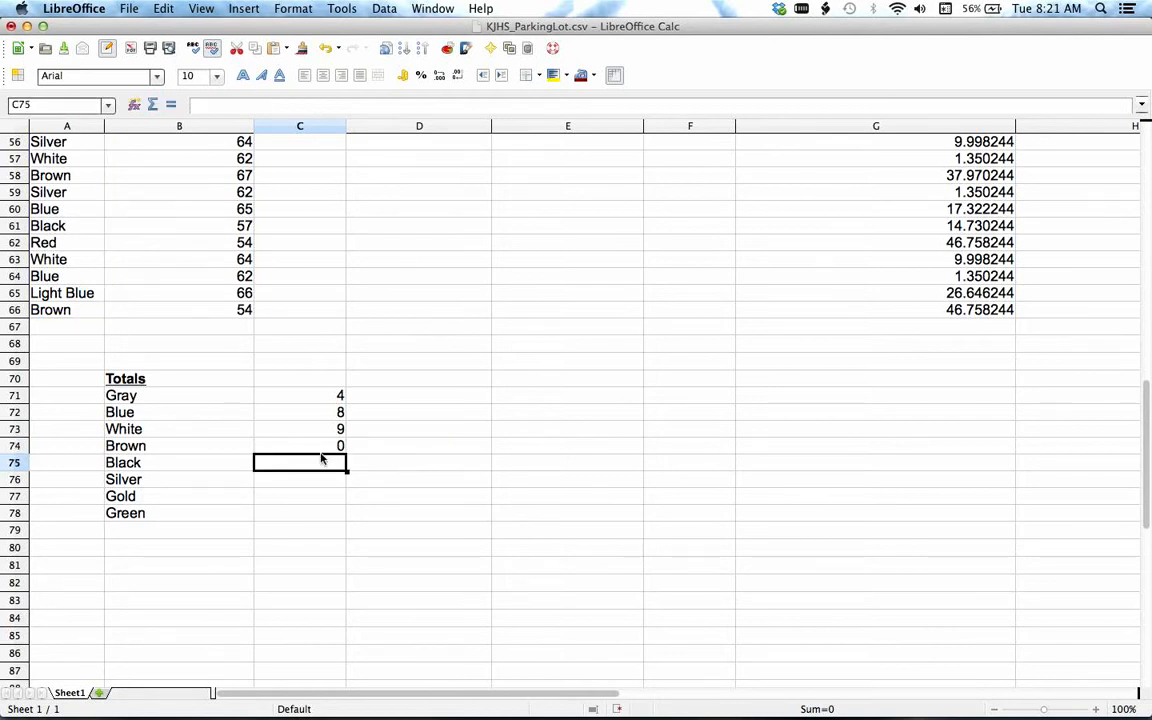
{"action": "left_click", "coordinate": [82, 312]}
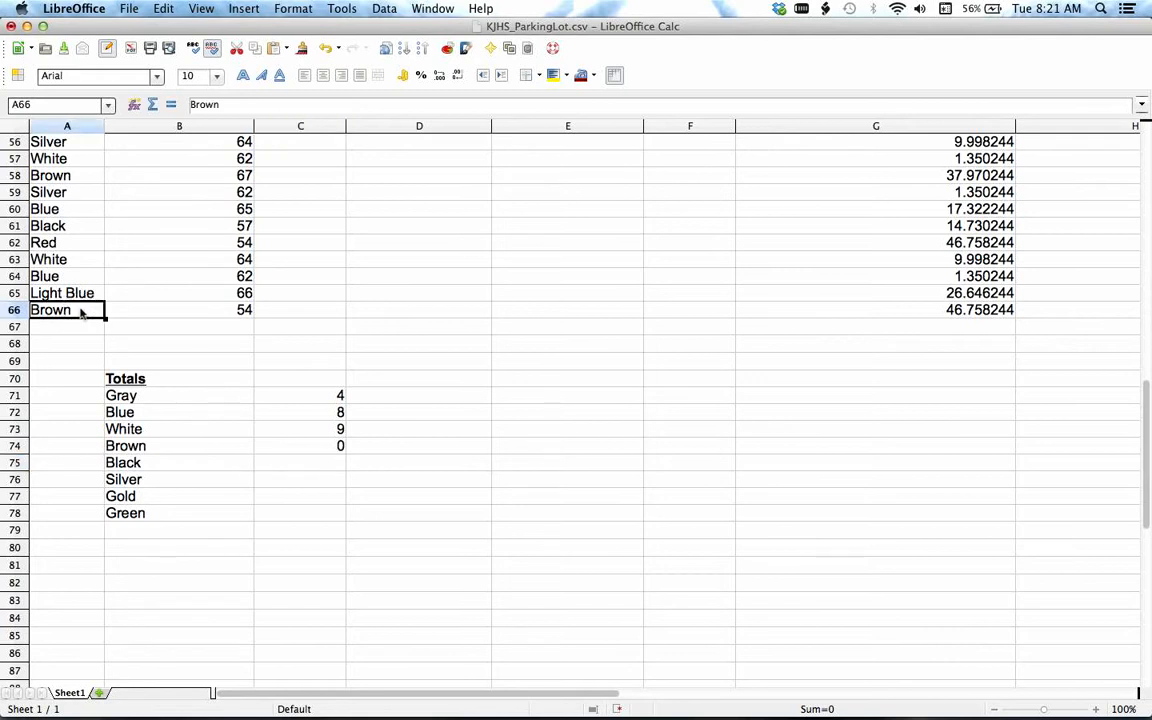
Remove the trailing space after Brown in cell A66
{"action": "double_click", "coordinate": [82, 312]}
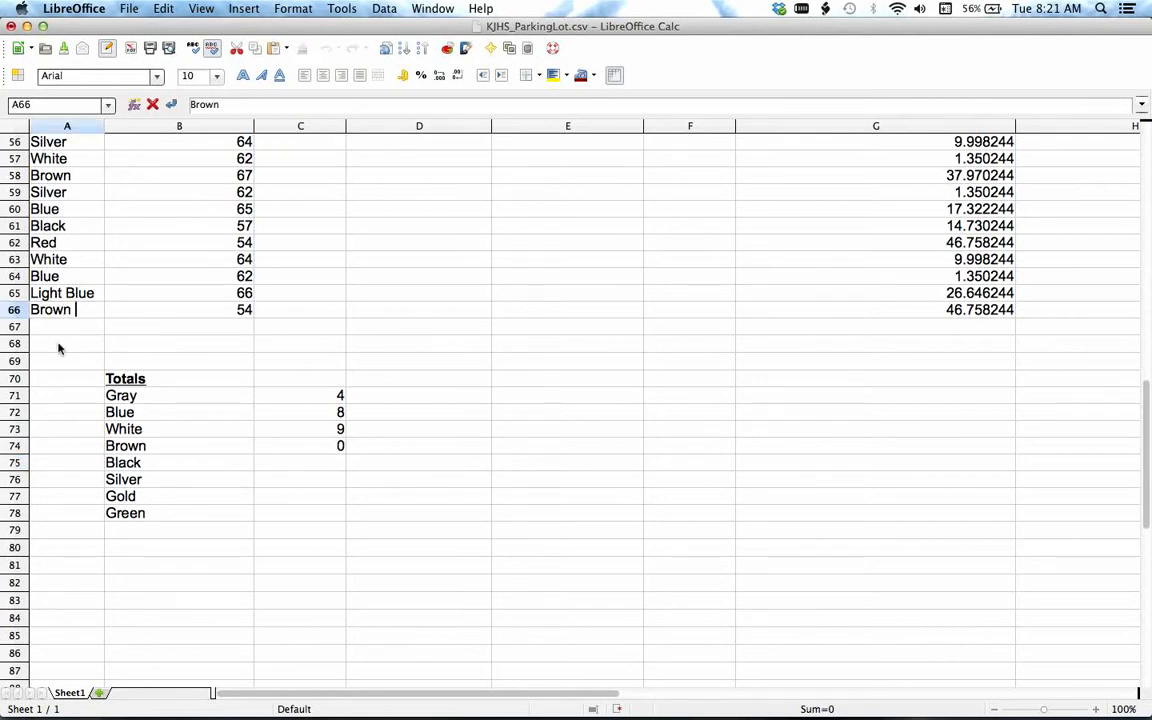
{"action": "key", "text": "BackSpace"}
{"action": "key", "text": "Return"}
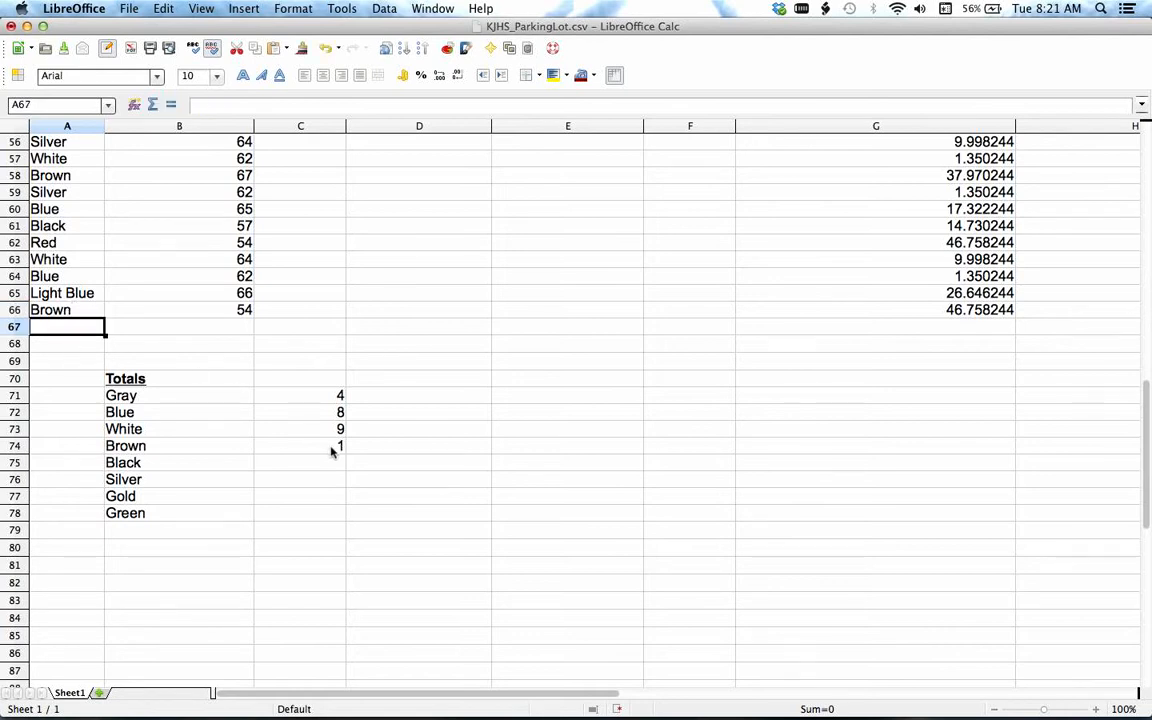
Paste the copied COUNTIF formula into cell C75 beside Black and replace its criterion with "black"
{"action": "double_click", "coordinate": [310, 463]}
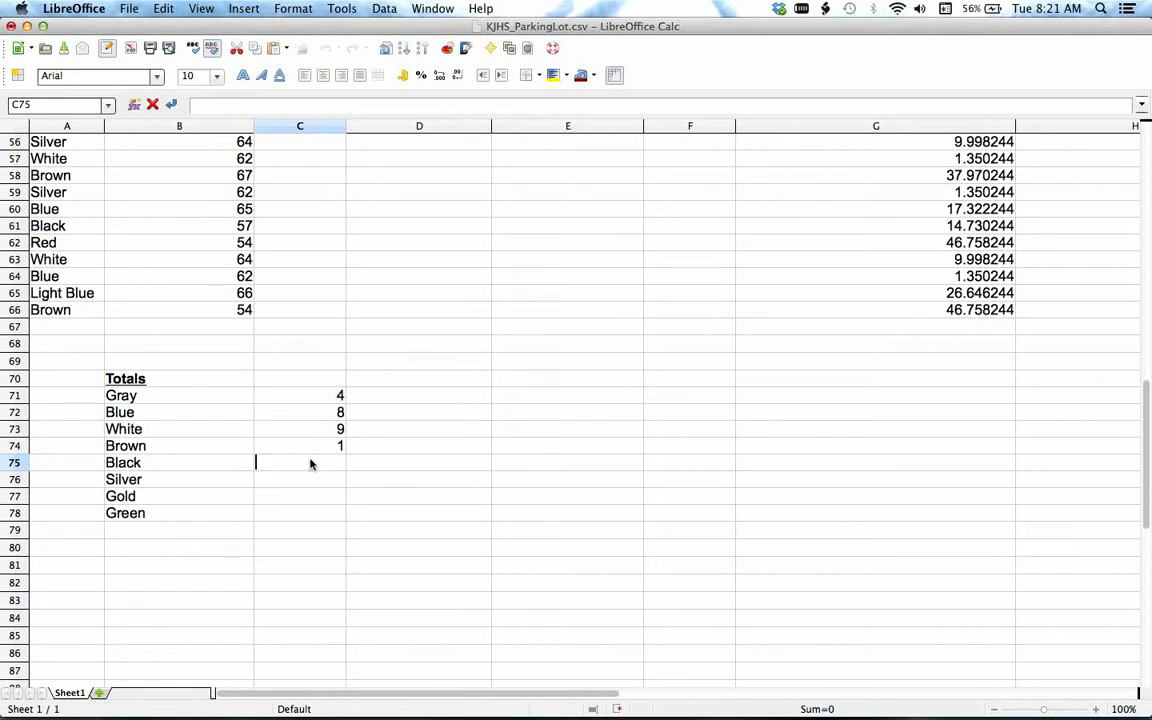
{"action": "type", "text": "=COUNTIF(A2:A66, \"gray\")"}
{"action": "double_click", "coordinate": [396, 465]}
{"action": "type", "text": "black"}
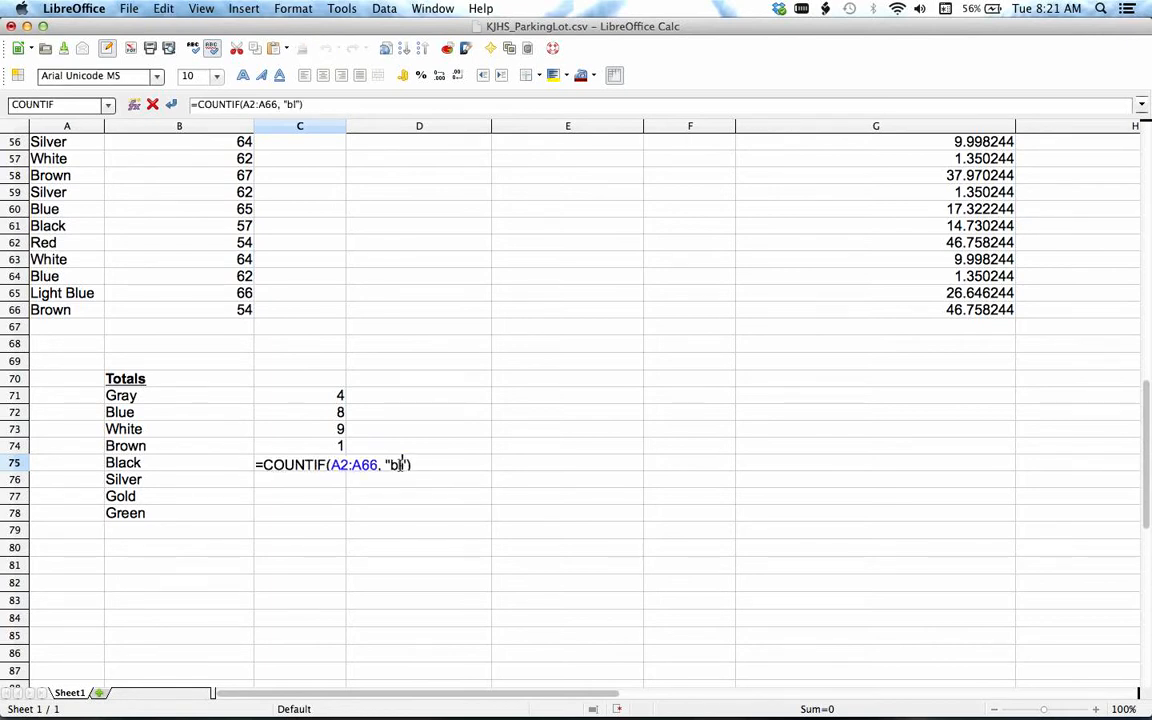
{"action": "key", "text": "Return"}
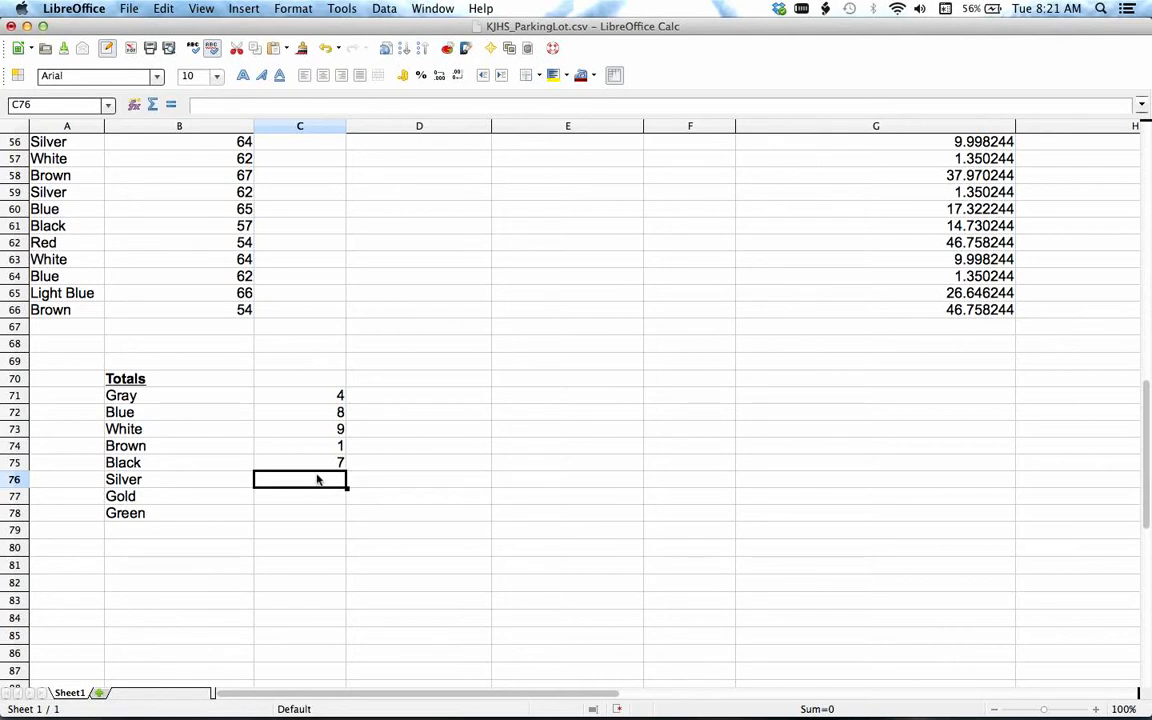
Paste the copied COUNTIF formula into cell C76 beside Silver and replace its criterion with "silver"
{"action": "double_click", "coordinate": [317, 480]}
{"action": "type", "text": "=COUNTIF(A2:A66, \"gray\")"}
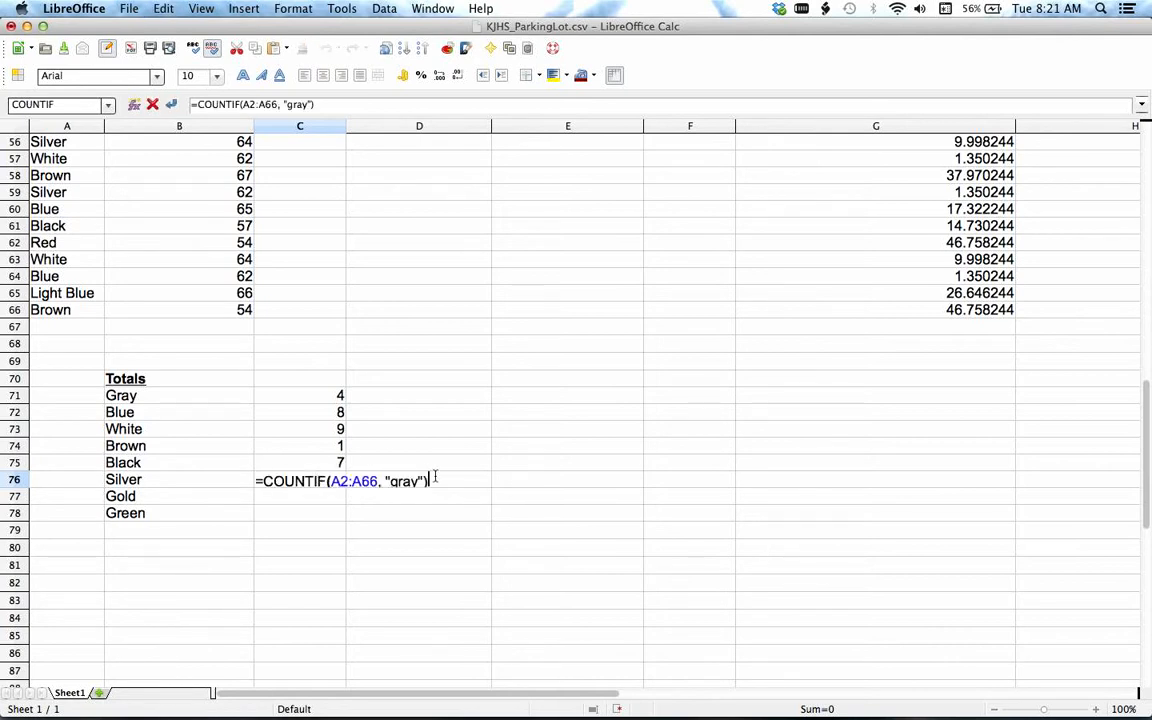
{"action": "double_click", "coordinate": [405, 482]}
{"action": "type", "text": "silver"}
{"action": "key", "text": "Return"}
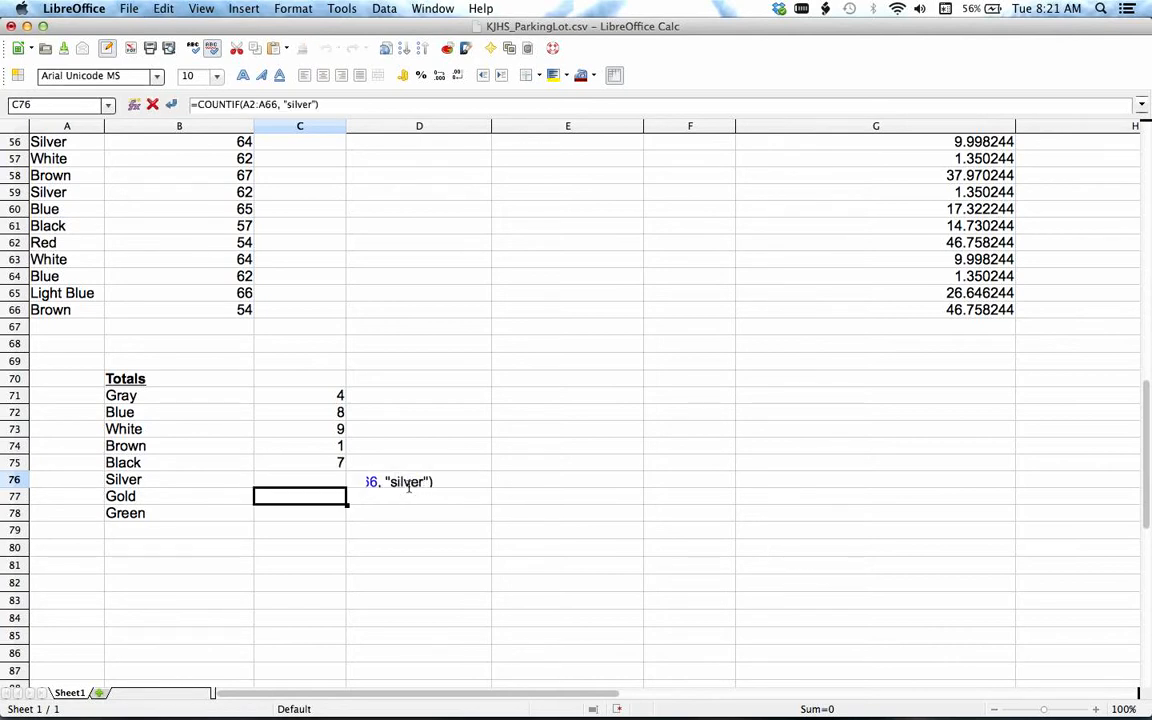
Paste the copied COUNTIF formula into cell C77 beside Gold and replace its criterion with "gold"
{"action": "double_click", "coordinate": [321, 503]}
{"action": "type", "text": "=COUNTIF(A2:A66, \"gray\")"}
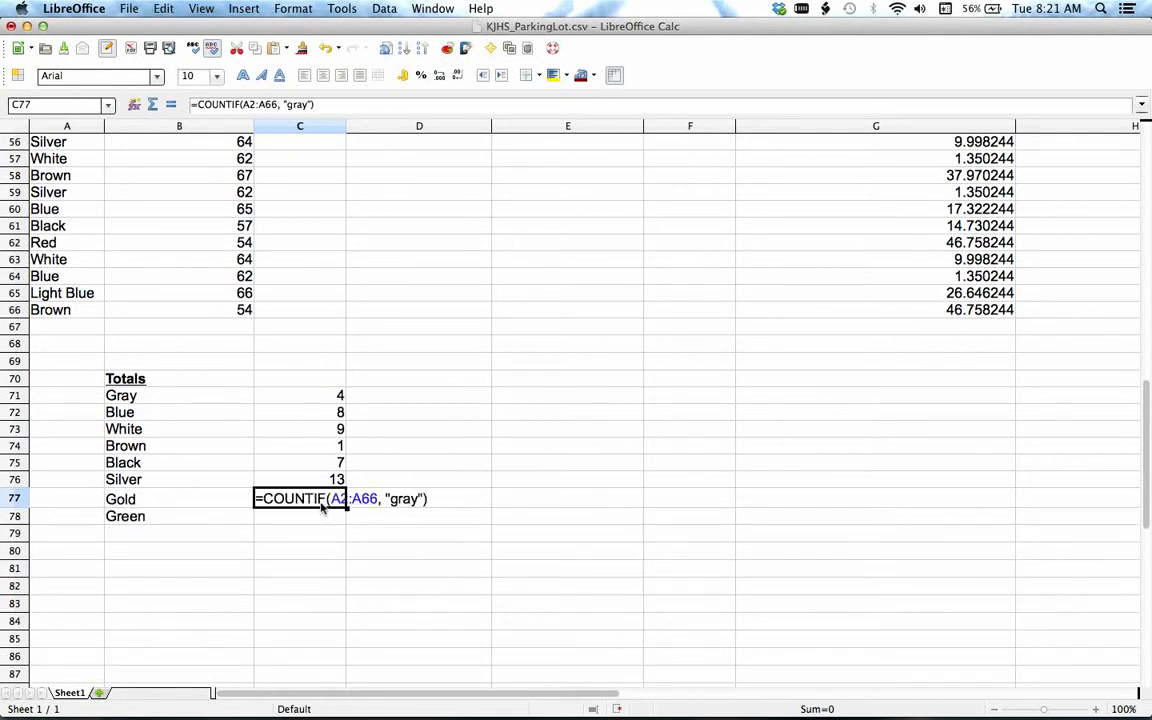
{"action": "double_click", "coordinate": [406, 501]}
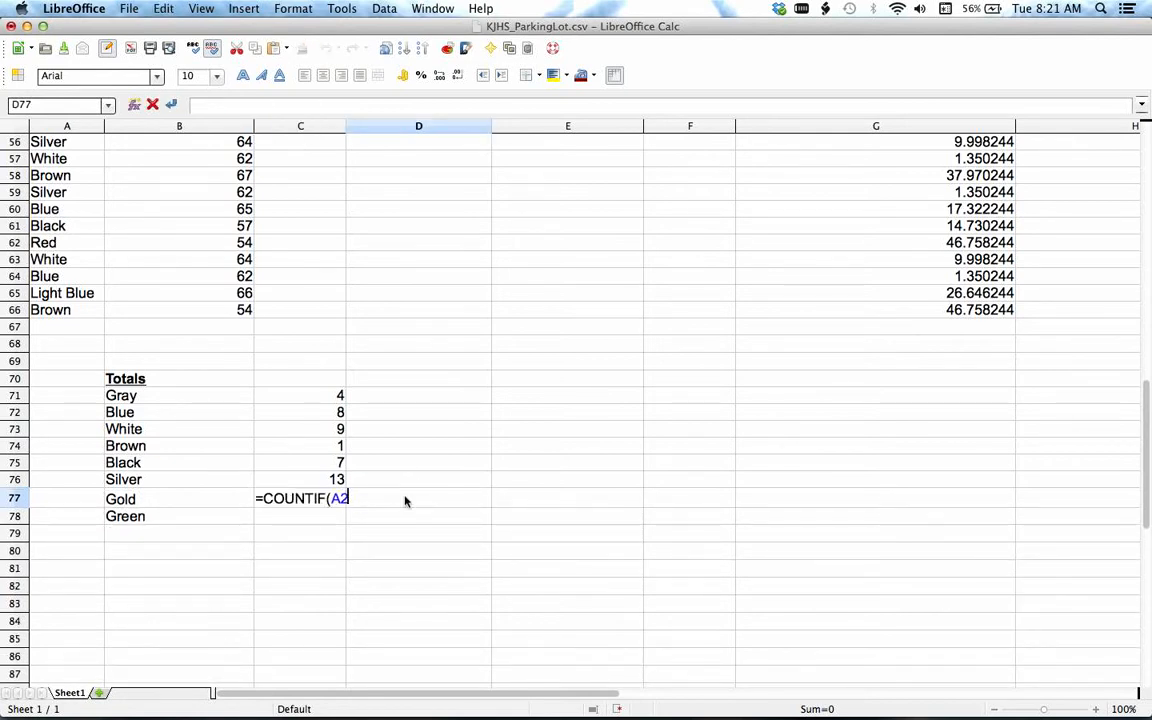
{"action": "double_click", "coordinate": [318, 497]}
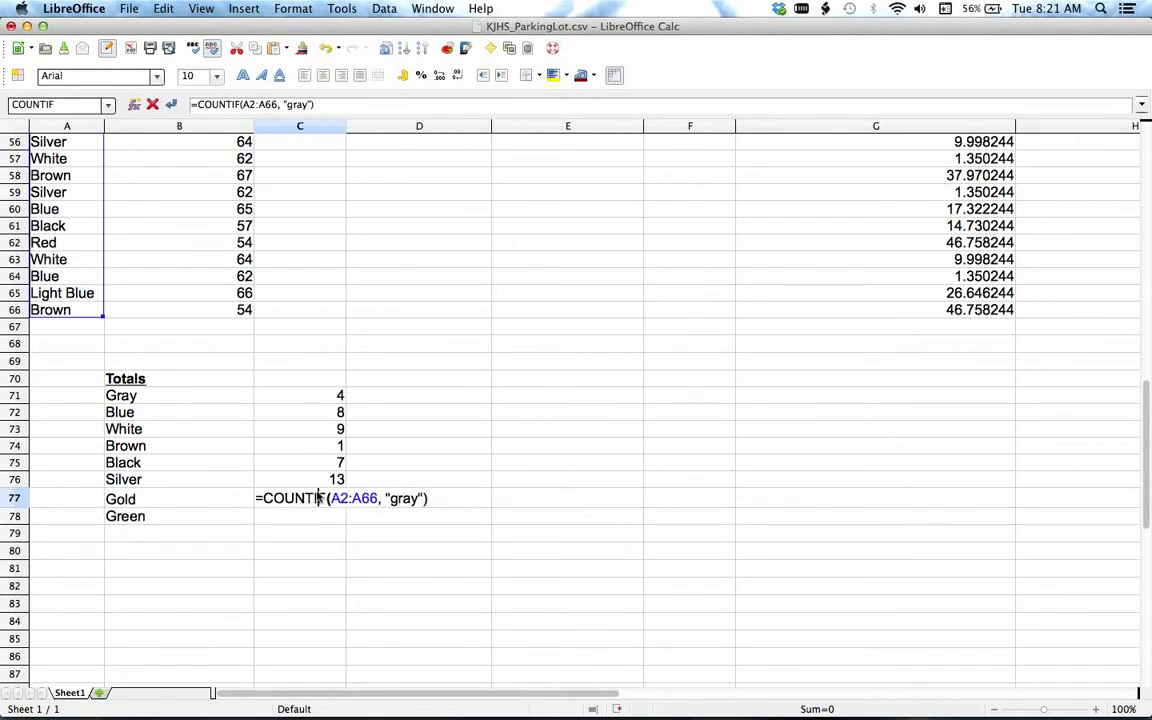
{"action": "double_click", "coordinate": [402, 498]}
{"action": "type", "text": "gold"}
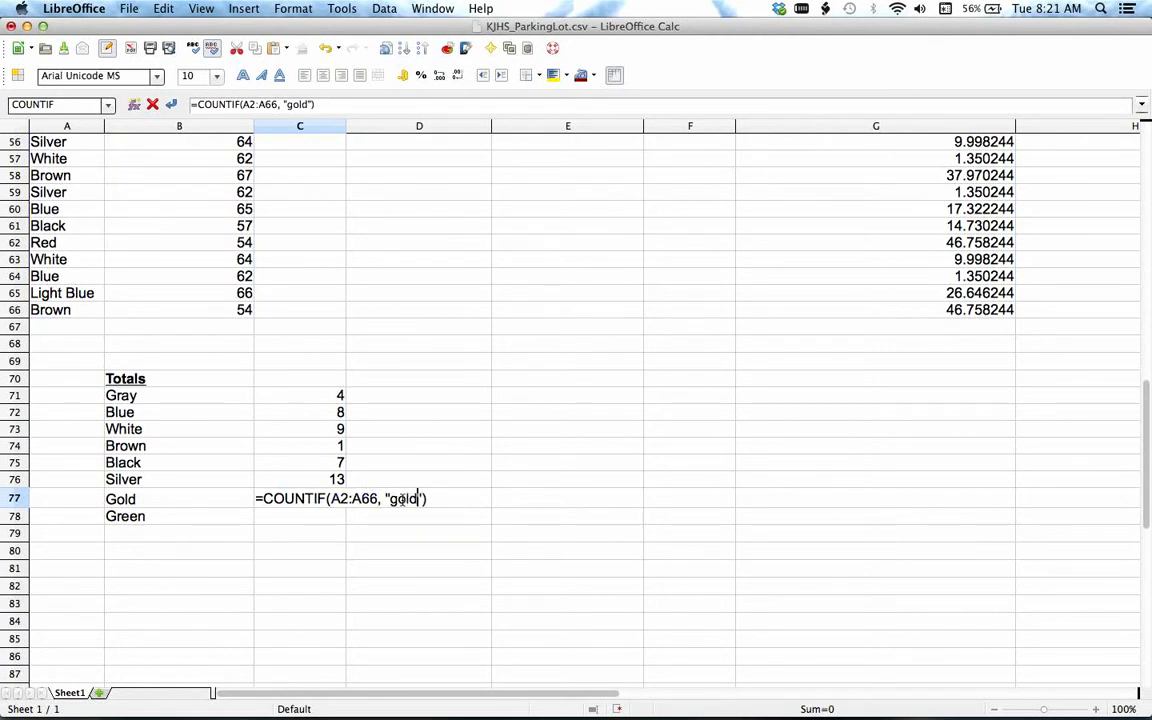
{"action": "key", "text": "Return"}
Paste the copied COUNTIF formula into cell C78 beside Green and replace its criterion with "green"
{"action": "type", "text": "=COUNTIF(A2:A66, \"gray\")"}
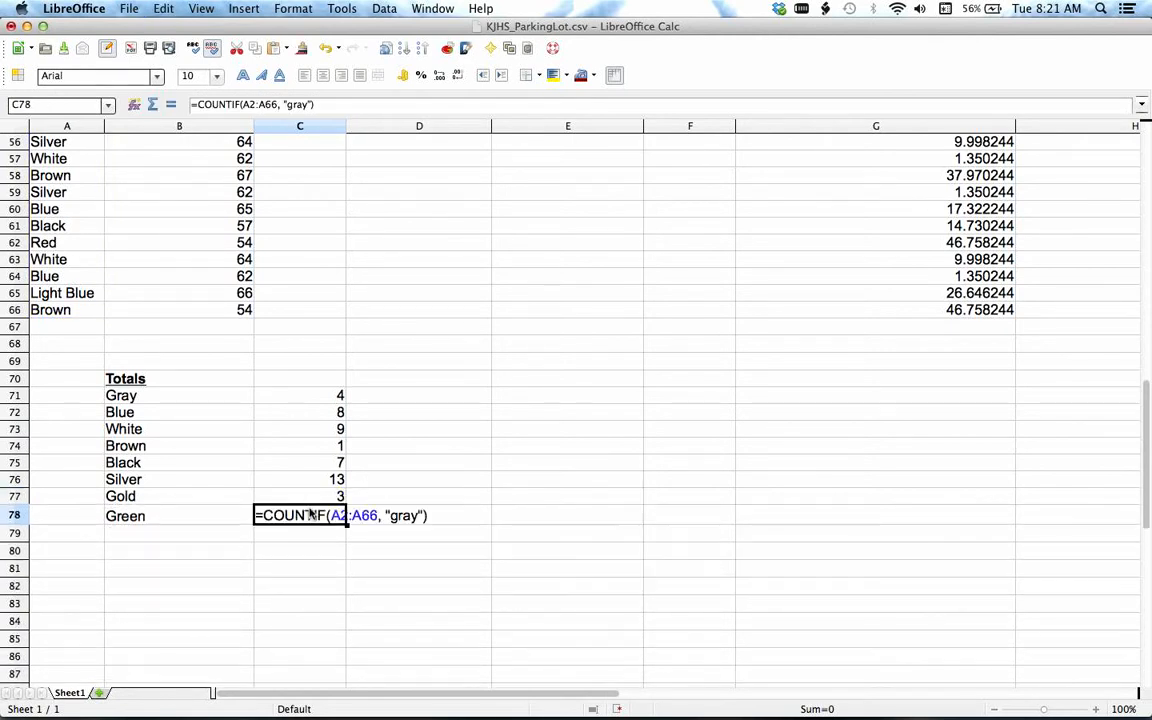
{"action": "double_click", "coordinate": [298, 516]}
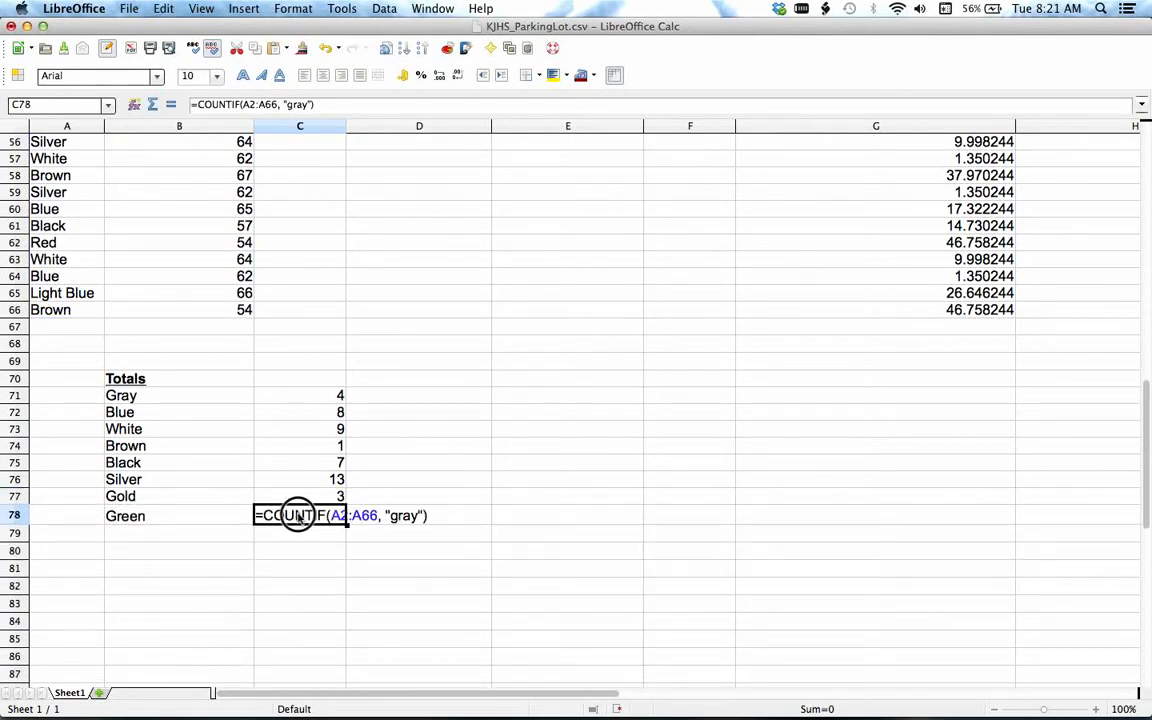
{"action": "double_click", "coordinate": [403, 515]}
{"action": "type", "text": "gree"}
{"action": "type", "text": "n"}
{"action": "key", "text": "Return"}
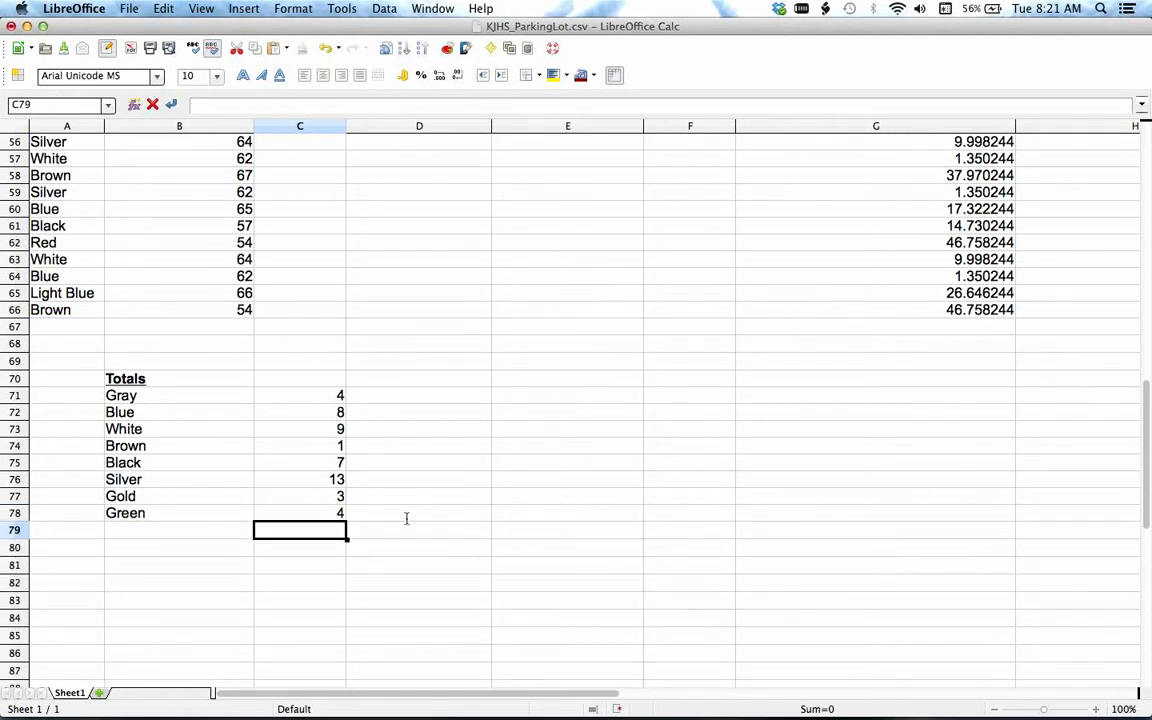
Enter the label "total cars:" in cell B80 below the color list
{"action": "left_click", "coordinate": [273, 568]}
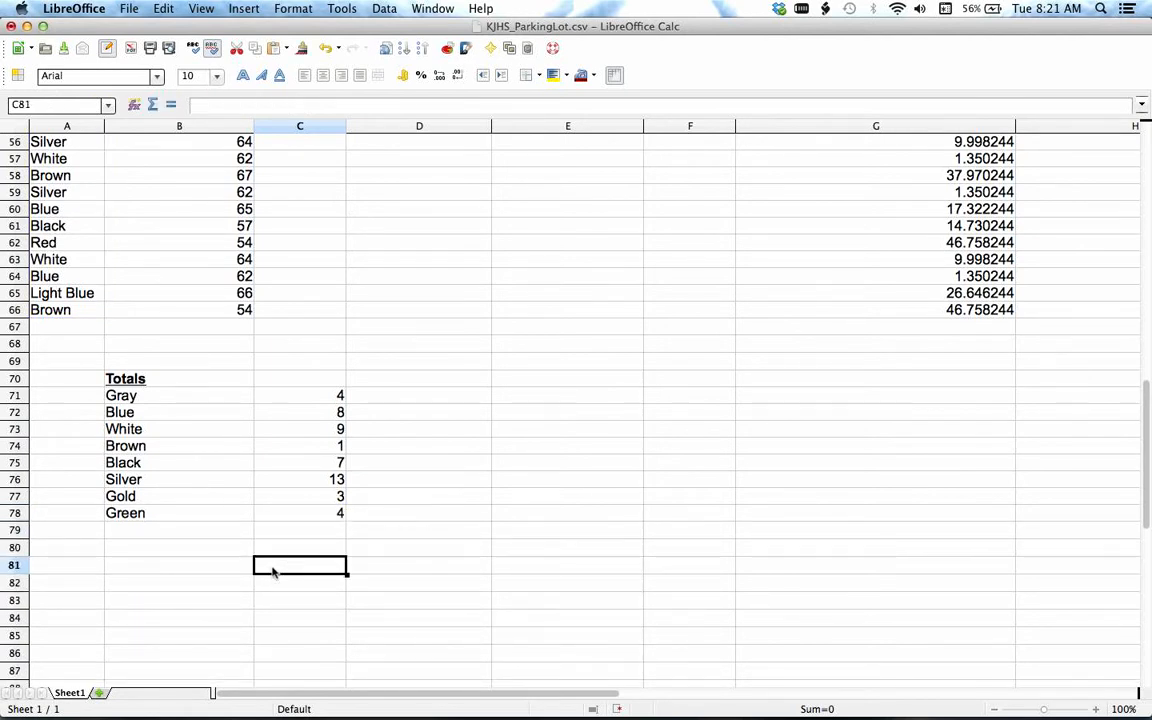
{"action": "left_click", "coordinate": [211, 552]}
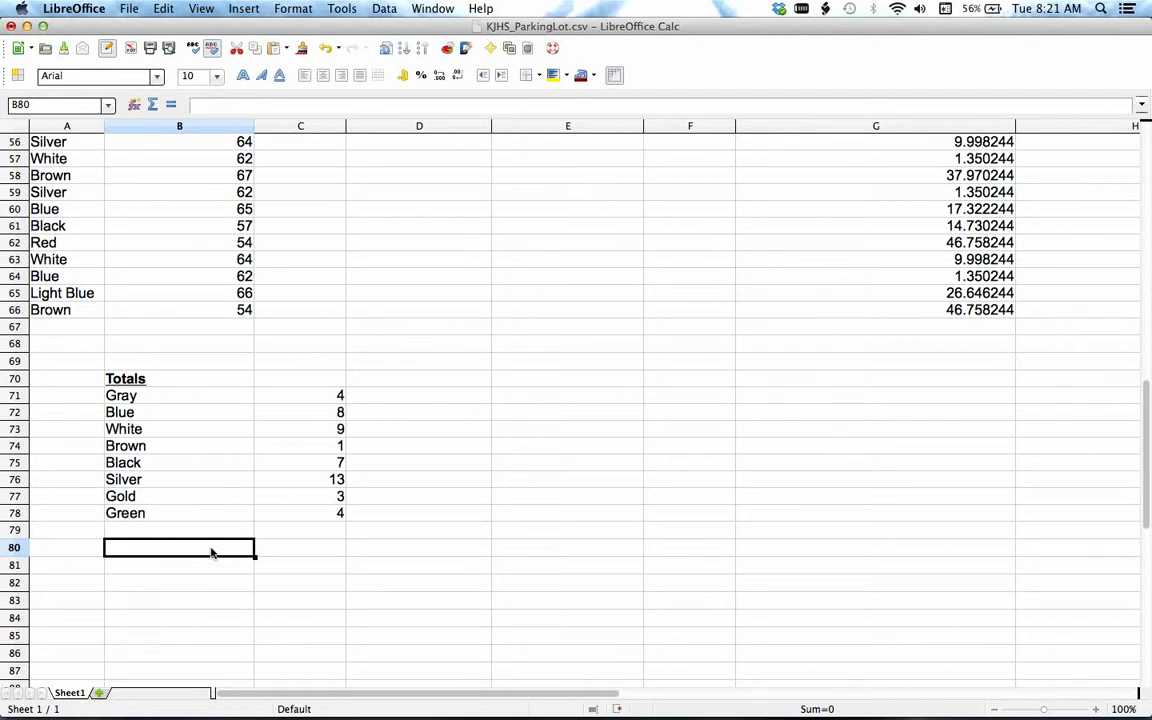
{"action": "type", "text": "total cars:"}
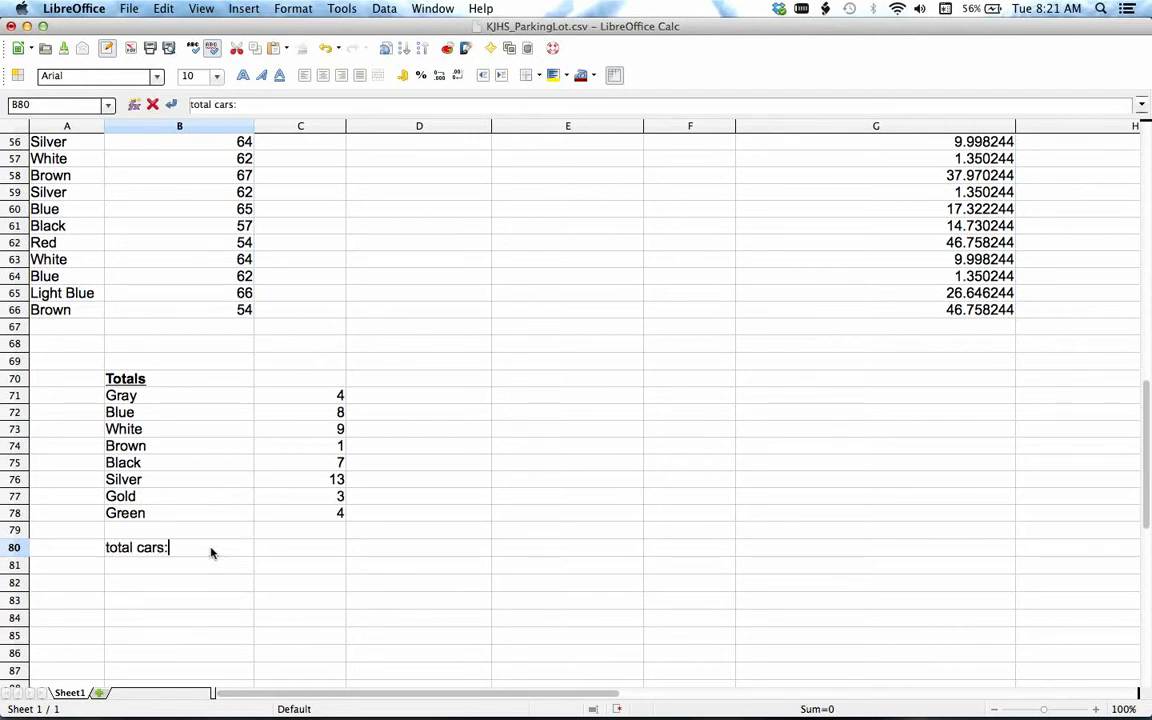
{"action": "key", "text": "Return"}
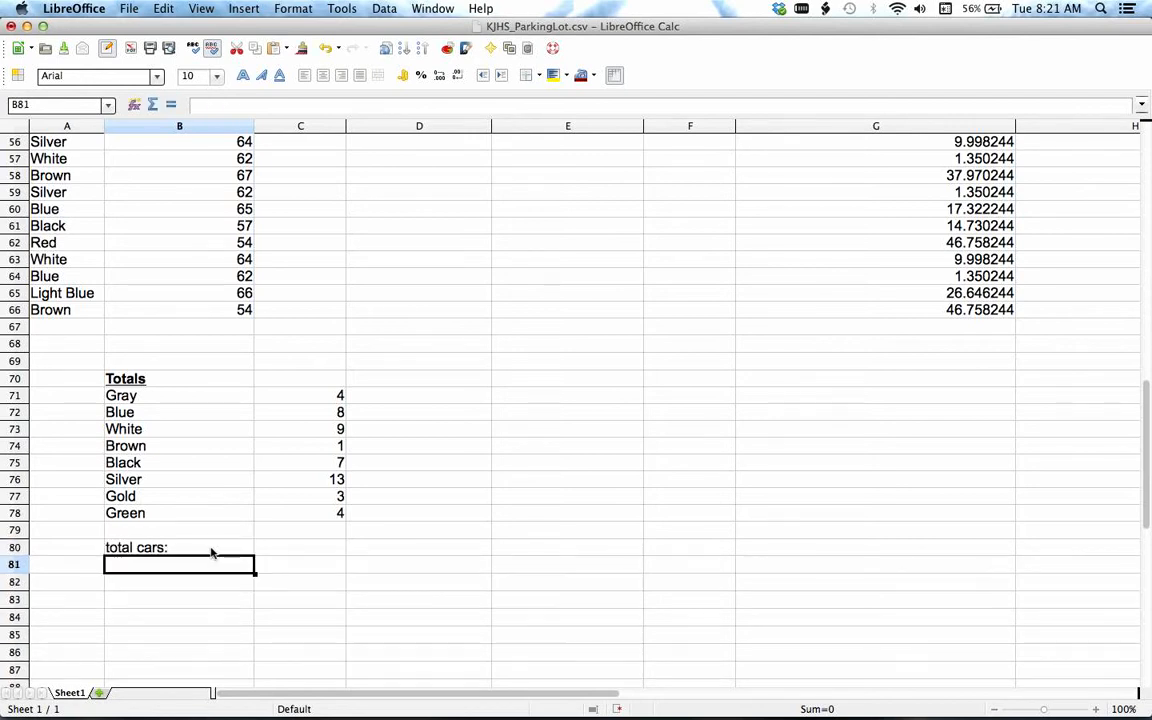
Add up the color counts in cell C80 with the formula =sum(C71:C78)
{"action": "left_click", "coordinate": [300, 547]}
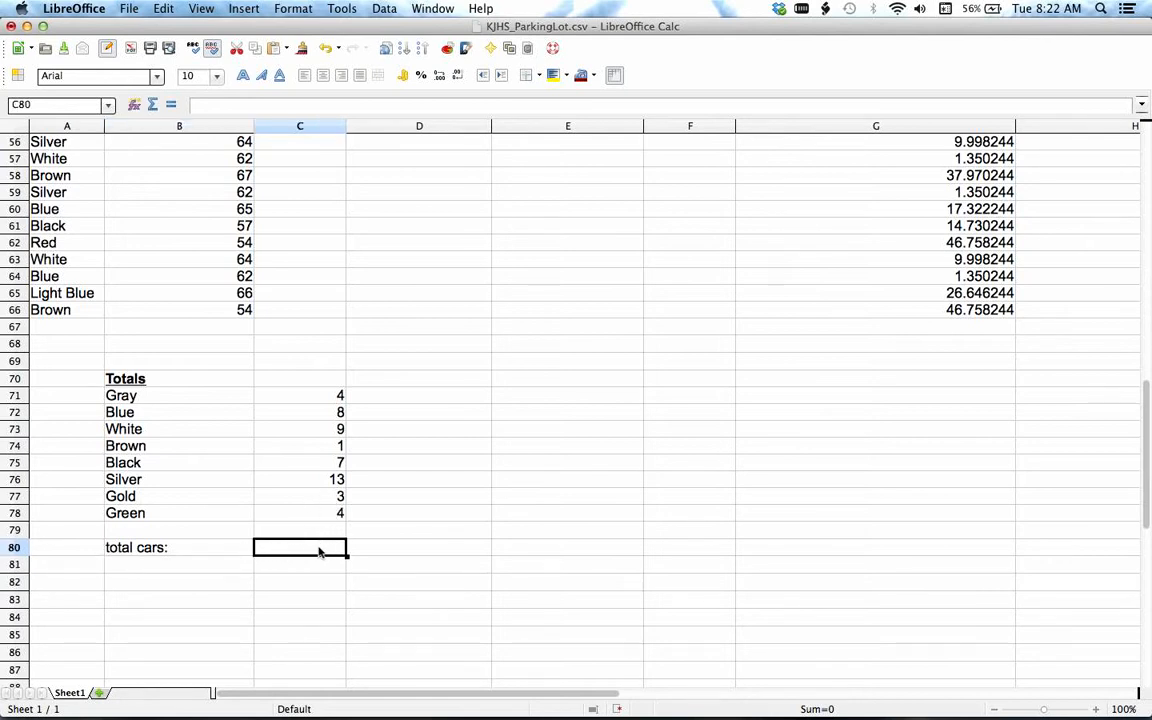
{"action": "type", "text": "="}
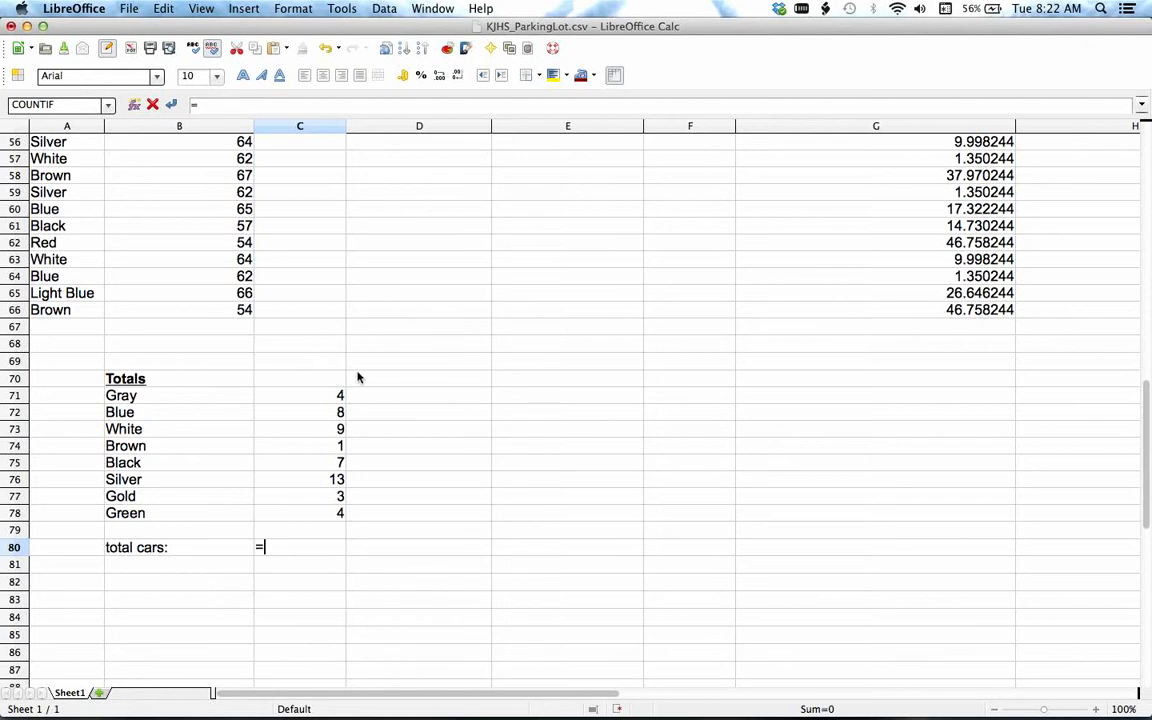
{"action": "type", "text": "sum("}
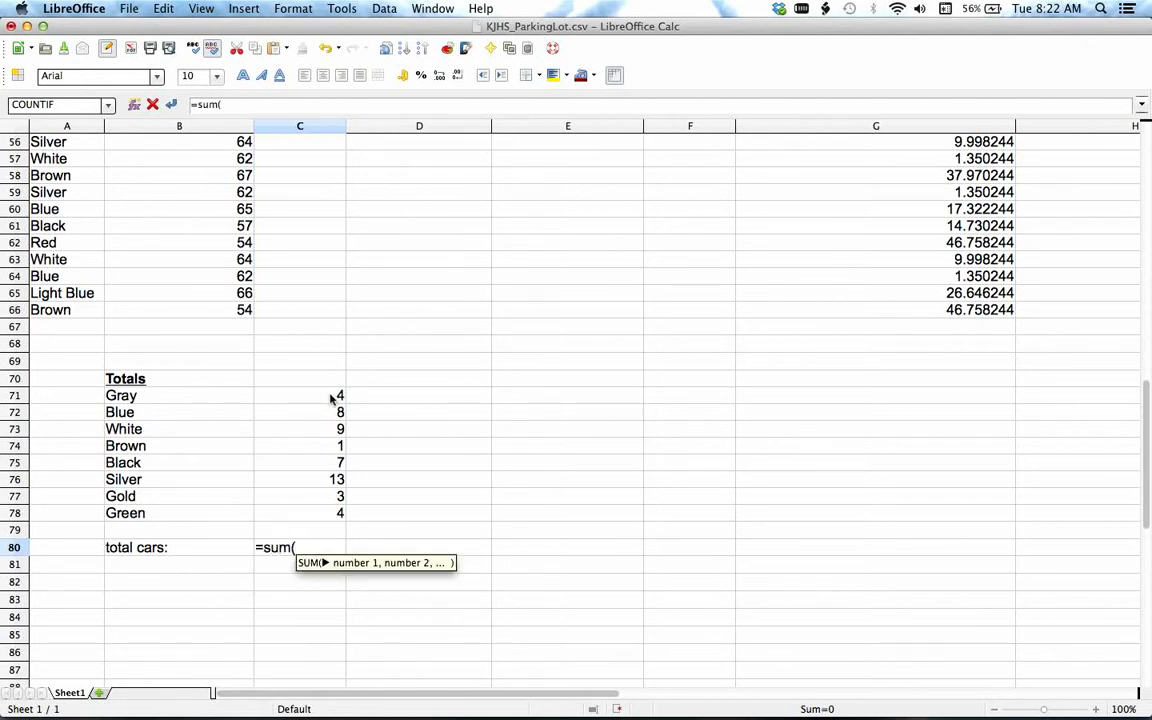
{"action": "left_click_drag", "start_coordinate": [330, 395], "coordinate": [324, 516]}
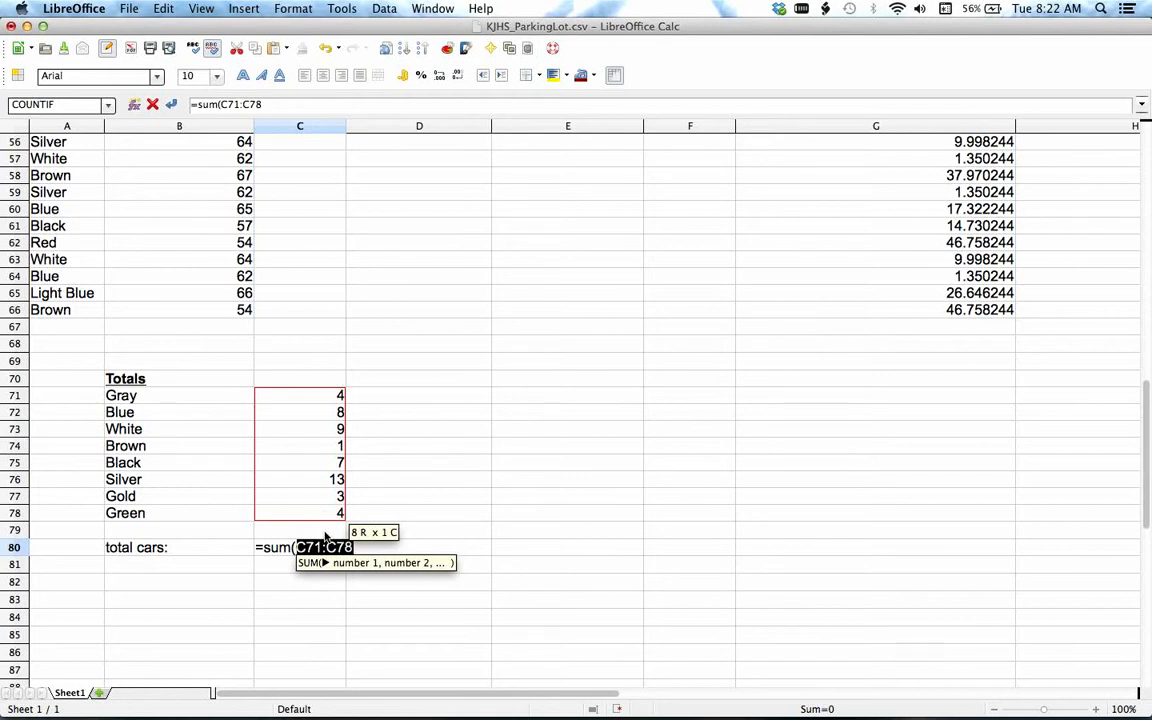
{"action": "type", "text": ")"}
{"action": "key", "text": "Return"}
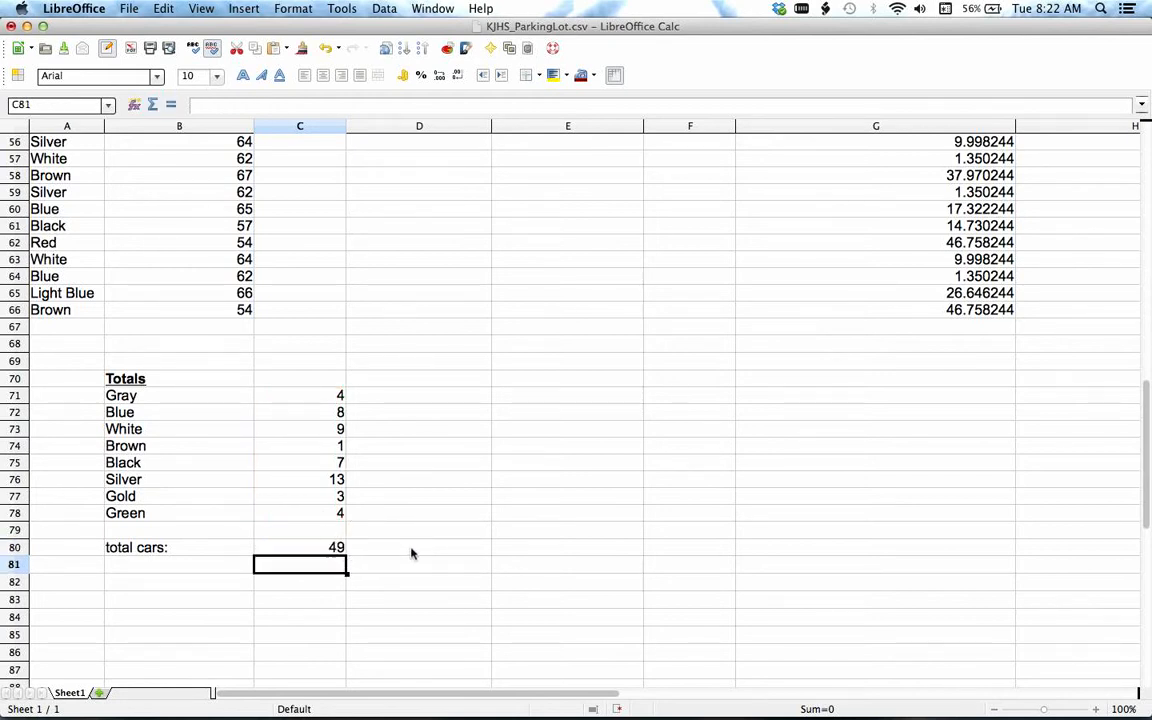
Start a formula in cell B82, two rows below the total cars label
{"action": "left_click", "coordinate": [200, 586]}
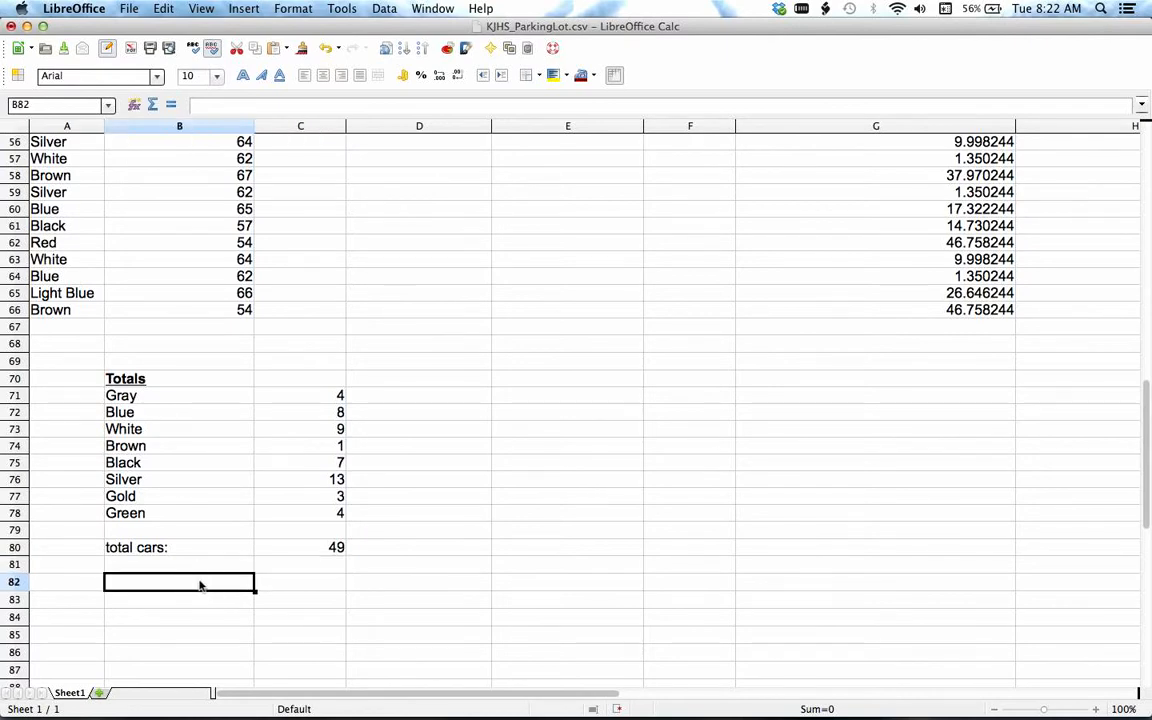
{"action": "scroll", "coordinate": [200, 586], "scroll_direction": "up", "scroll_amount": 5}
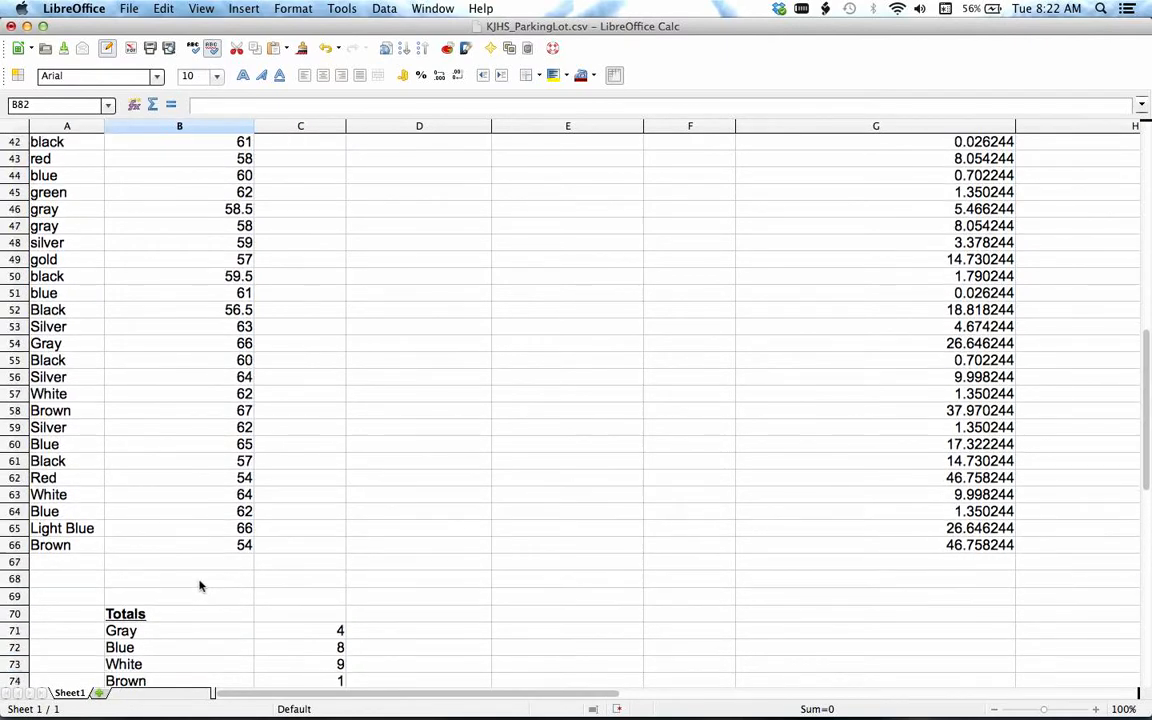
{"action": "scroll", "coordinate": [200, 586], "scroll_direction": "down", "scroll_amount": 6}
{"action": "type", "text": "="}
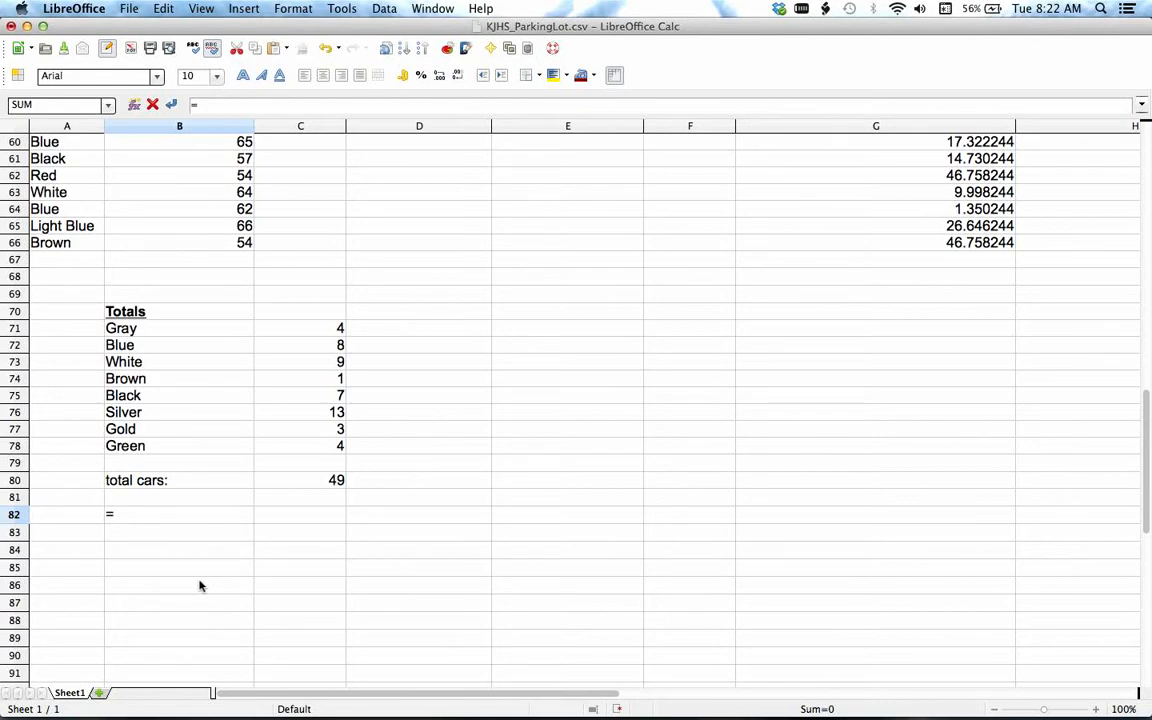
{"action": "type", "text": "sum"}
{"action": "scroll", "coordinate": [200, 586], "scroll_direction": "up", "scroll_amount": 7}
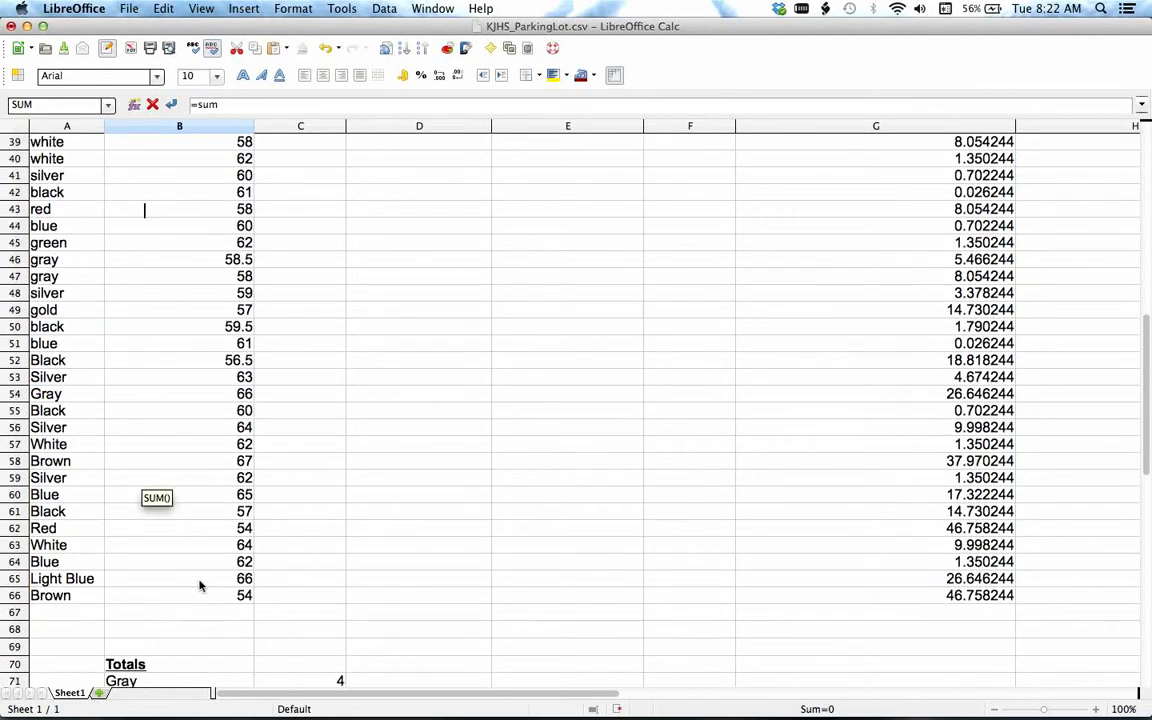
{"action": "scroll", "coordinate": [200, 586], "scroll_direction": "up", "scroll_amount": 13}
{"action": "scroll", "coordinate": [200, 586], "scroll_direction": "down", "scroll_amount": 15}
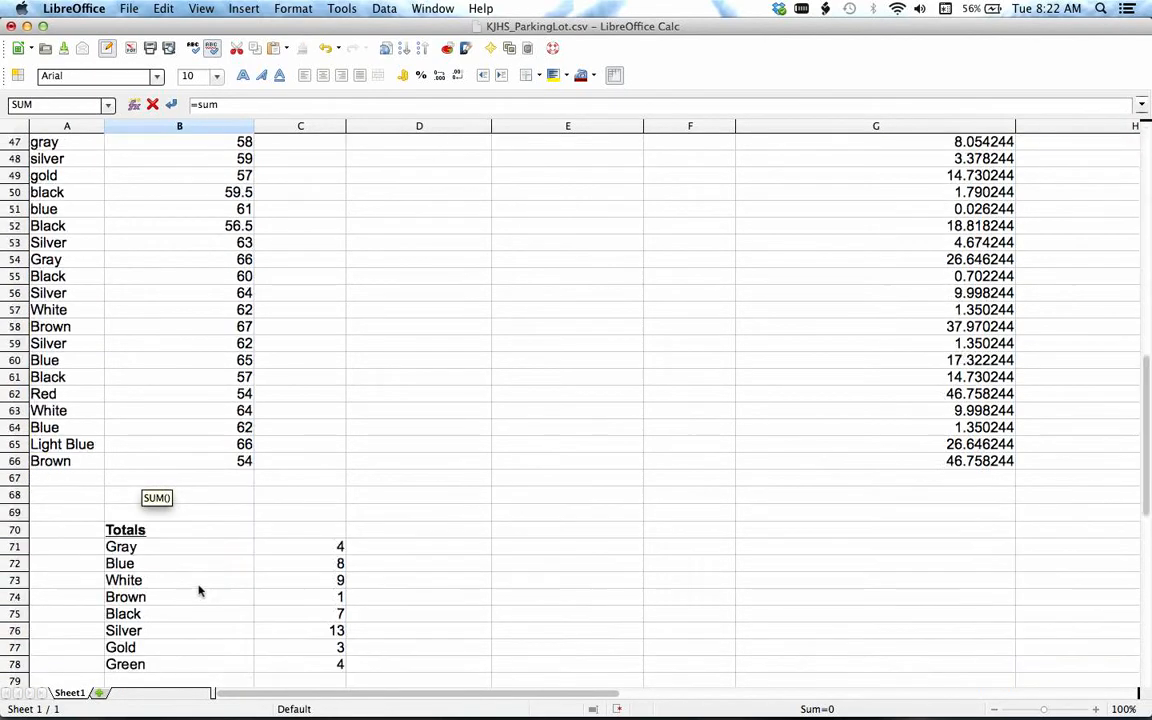
{"action": "scroll", "coordinate": [198, 591], "scroll_direction": "down", "scroll_amount": 11}
{"action": "scroll", "coordinate": [198, 591], "scroll_direction": "up", "scroll_amount": 3}
{"action": "key", "text": "BackSpace"}
{"action": "key", "text": "BackSpace"}
{"action": "key", "text": "BackSpace"}
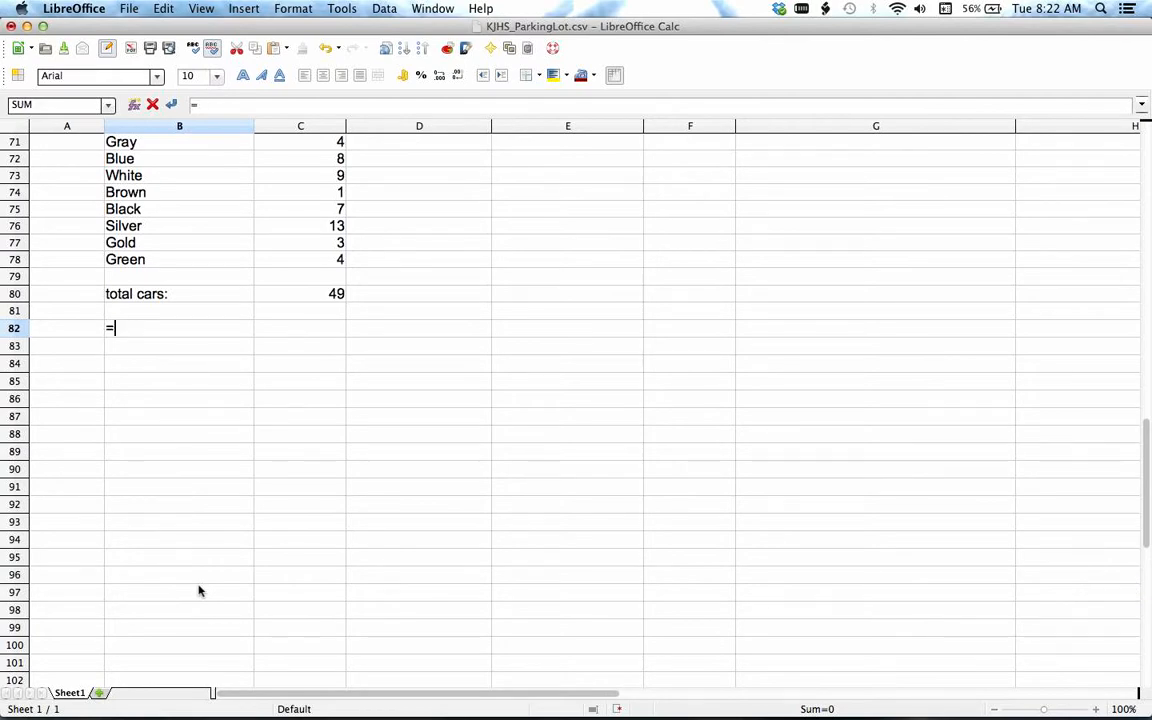
Complete the B82 formula as =count(A2:A66) over the car color column and select that cell
{"action": "type", "text": "count("}
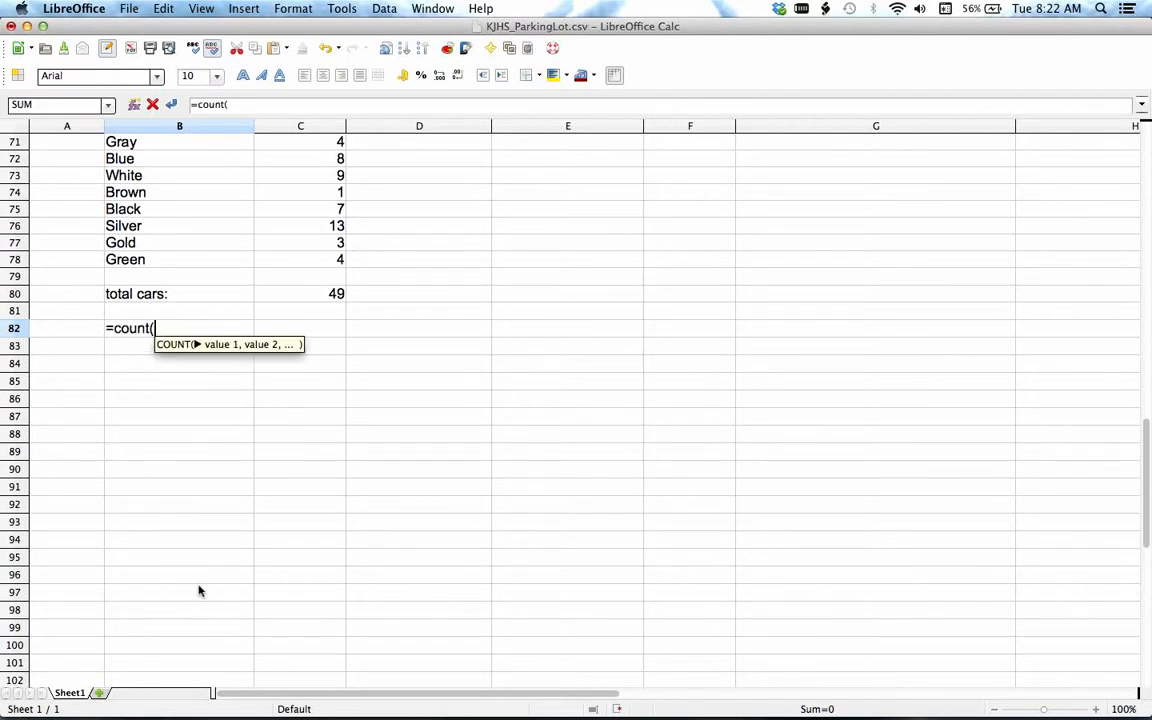
{"action": "scroll", "coordinate": [198, 591], "scroll_direction": "up", "scroll_amount": 10}
{"action": "left_click", "coordinate": [52, 562]}
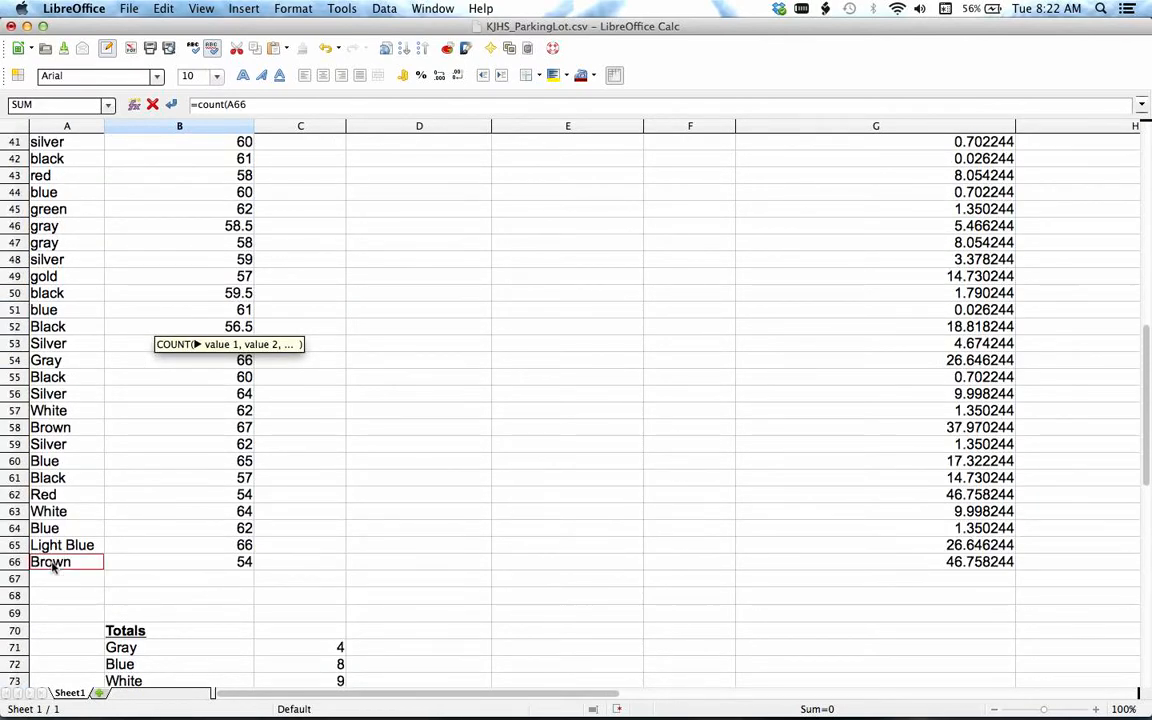
{"action": "scroll", "coordinate": [52, 562], "scroll_direction": "up", "scroll_amount": 13}
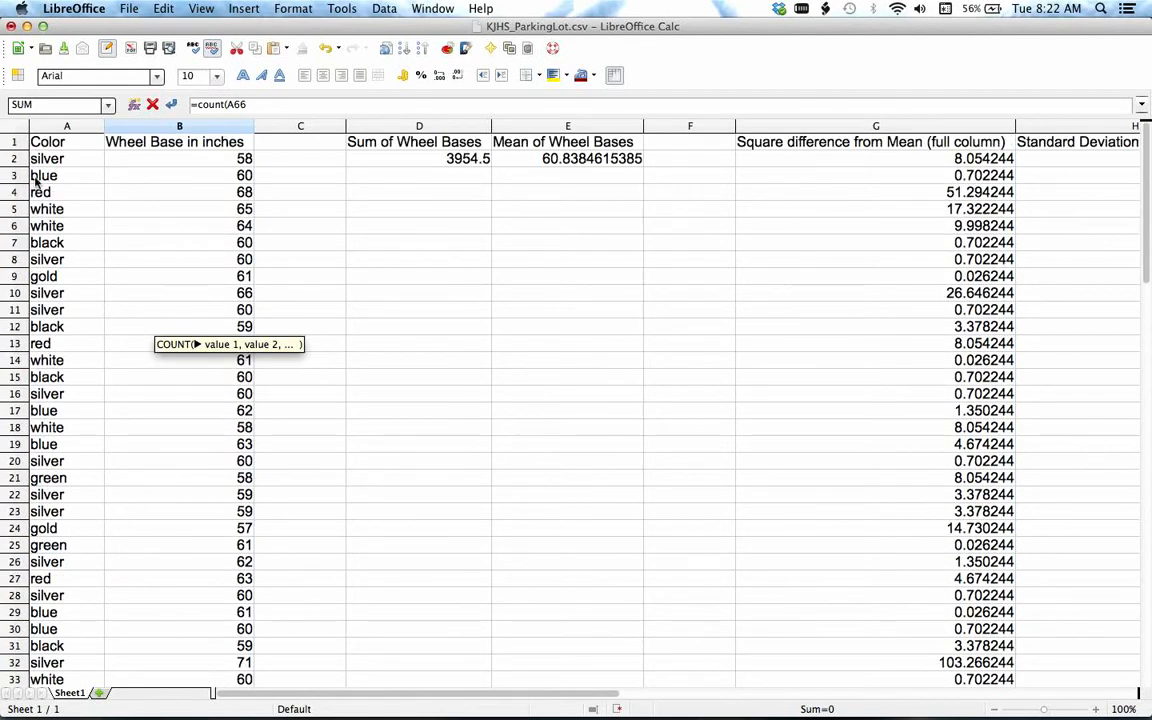
{"action": "left_click", "coordinate": [37, 161], "text": "shift"}
{"action": "scroll", "coordinate": [273, 428], "scroll_direction": "down", "scroll_amount": 17}
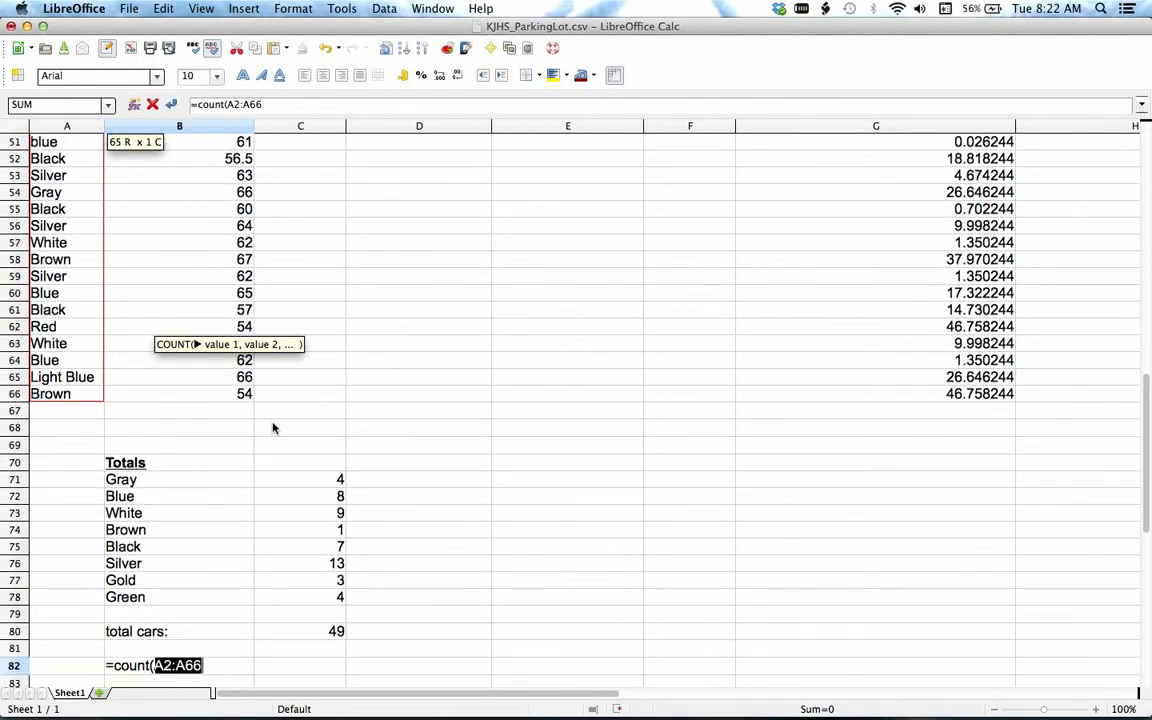
{"action": "type", "text": ")"}
{"action": "key", "text": "Return"}
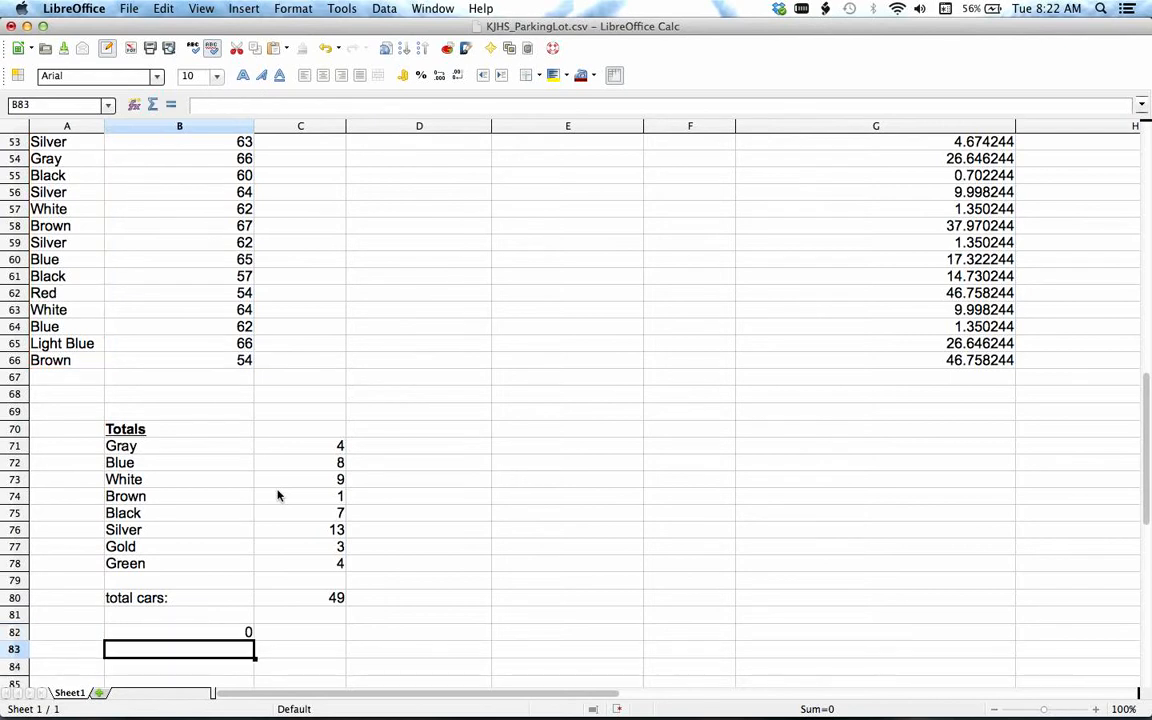
{"action": "left_click", "coordinate": [237, 632]}
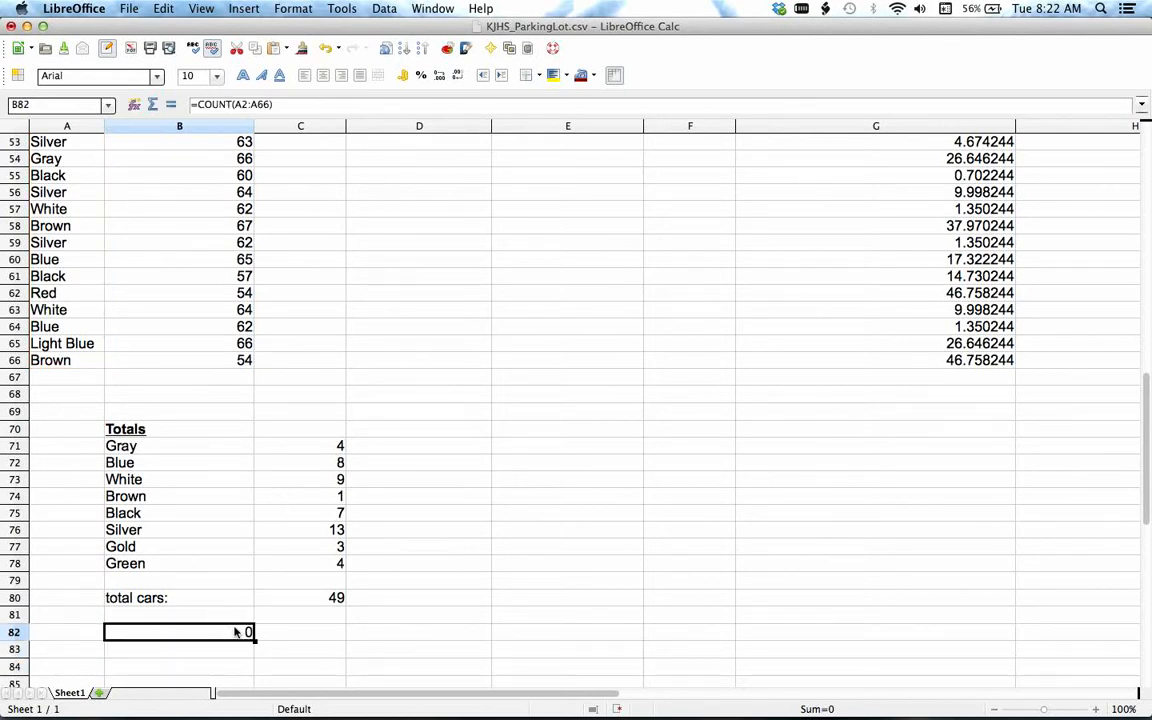
Change the B82 formula to =COUNT(b2:b66) so it counts the numeric entries next to the car colors
{"action": "double_click", "coordinate": [237, 632]}
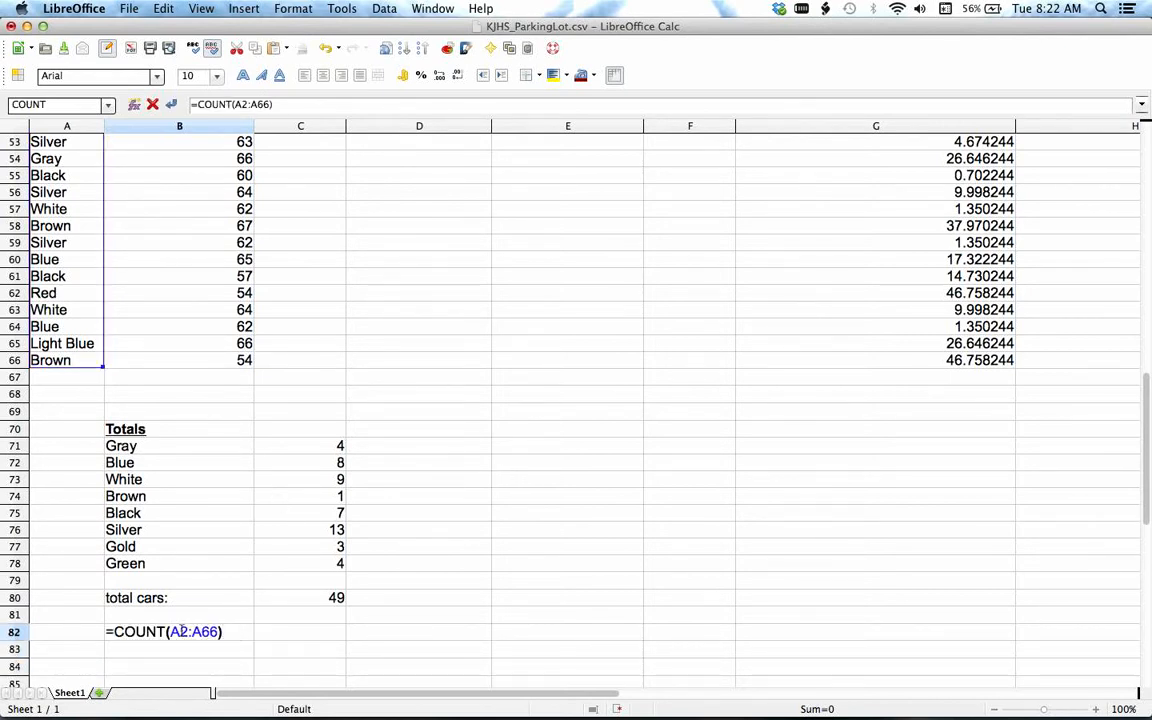
{"action": "key", "text": "Return"}
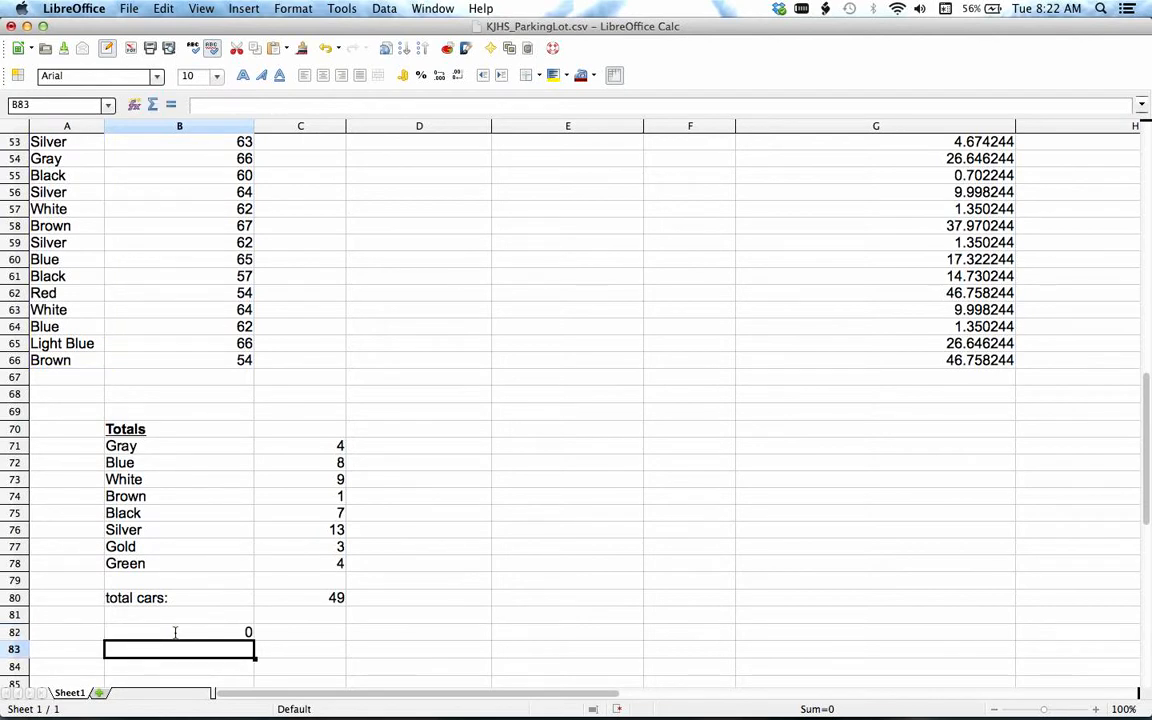
{"action": "scroll", "coordinate": [175, 632], "scroll_direction": "up", "scroll_amount": 1}
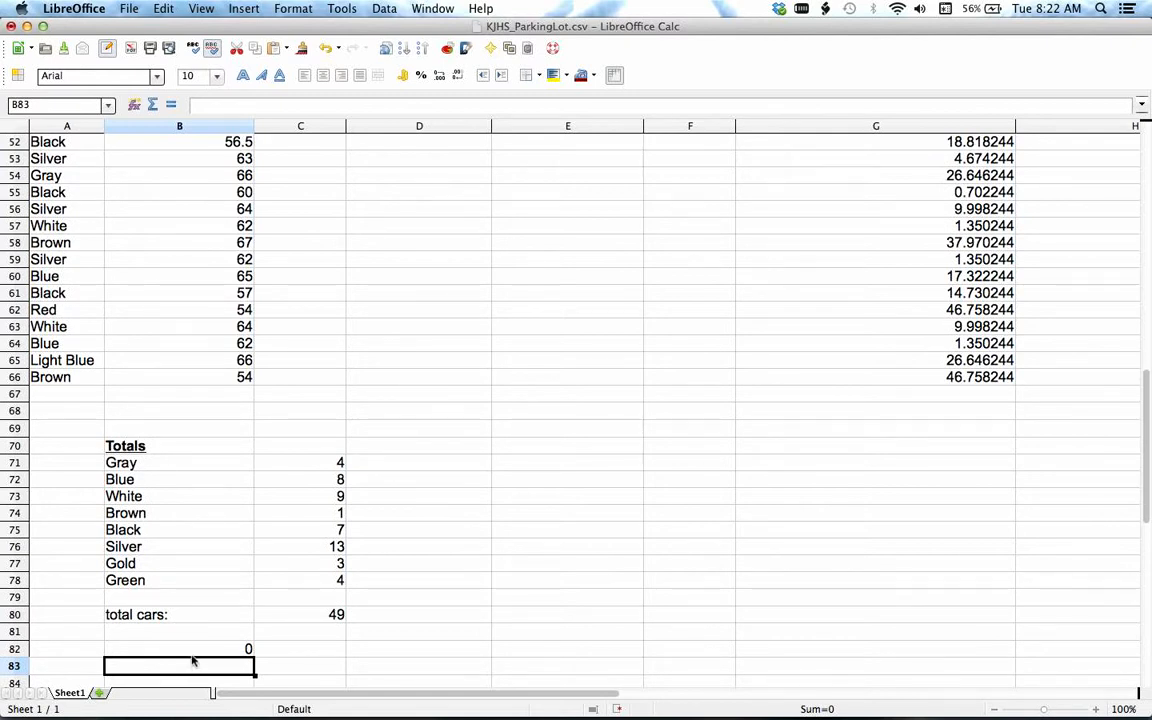
{"action": "left_click", "coordinate": [193, 652]}
{"action": "double_click", "coordinate": [193, 653]}
{"action": "left_click", "coordinate": [179, 649]}
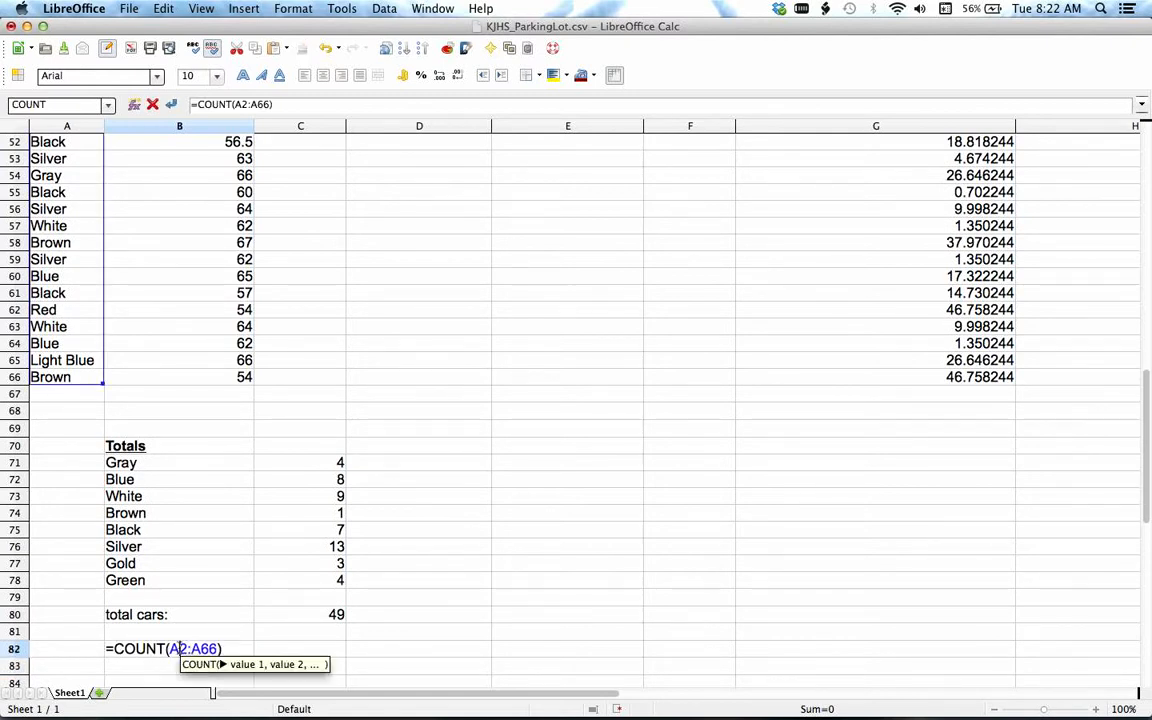
{"action": "key", "text": "BackSpace"}
{"action": "type", "text": "b"}
{"action": "left_click", "coordinate": [198, 649]}
{"action": "key", "text": "BackSpace"}
{"action": "type", "text": "b"}
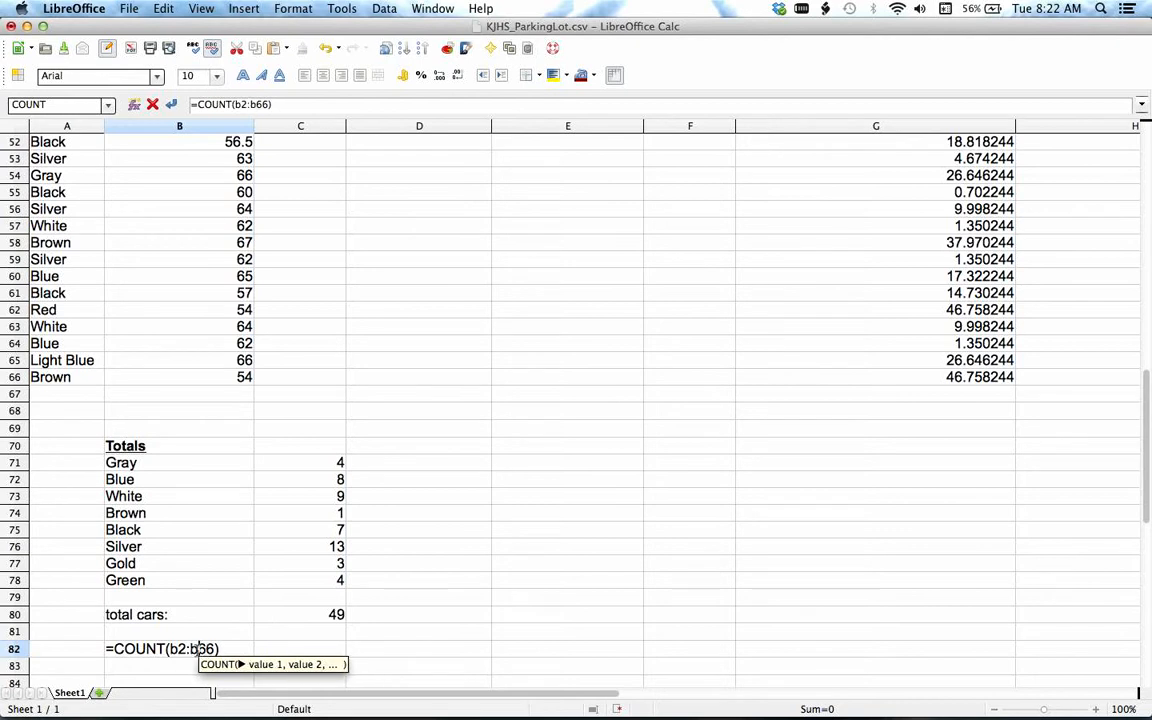
{"action": "key", "text": "Return"}
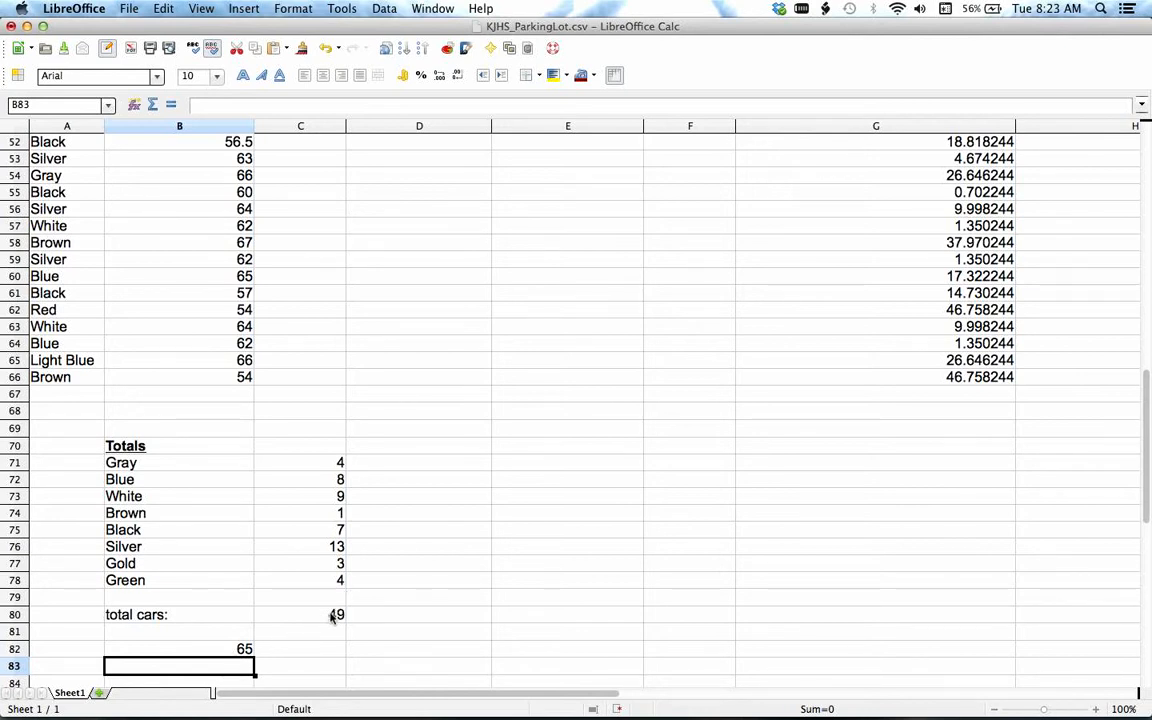
Start inserting a chart from the color names and counts in B71:C78, moving the Chart Wizard clear of the preview
{"action": "scroll", "coordinate": [72, 350], "scroll_direction": "up", "scroll_amount": 2}
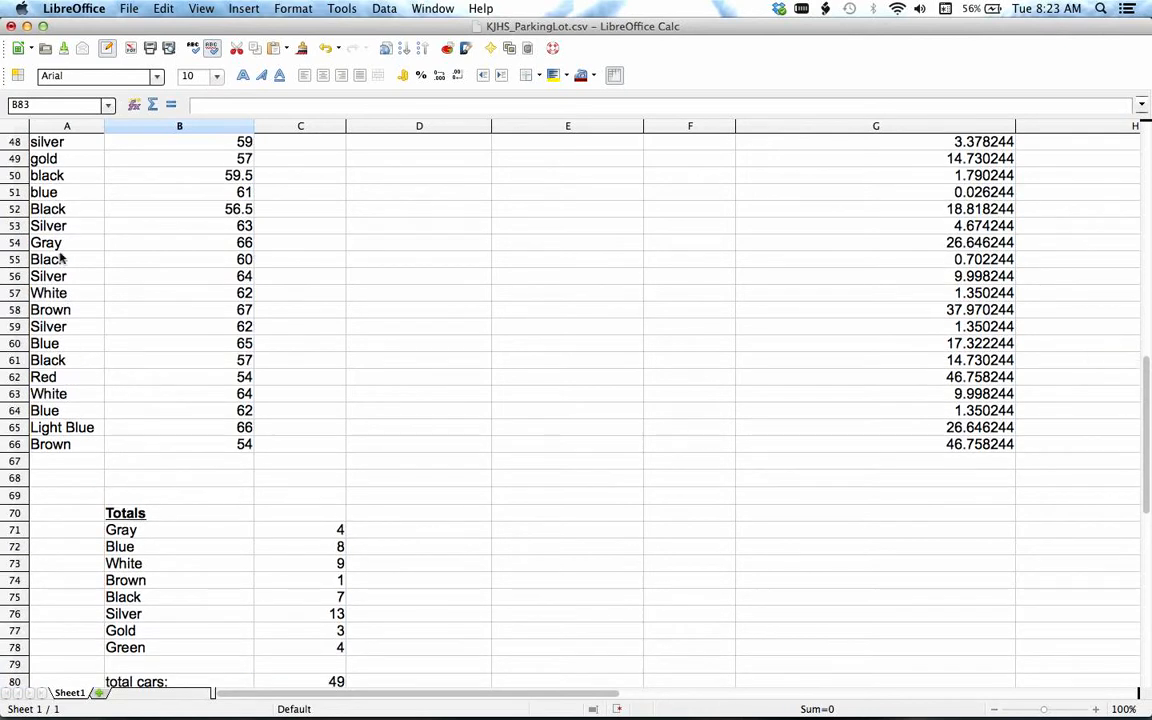
{"action": "scroll", "coordinate": [56, 312], "scroll_direction": "up", "scroll_amount": 3}
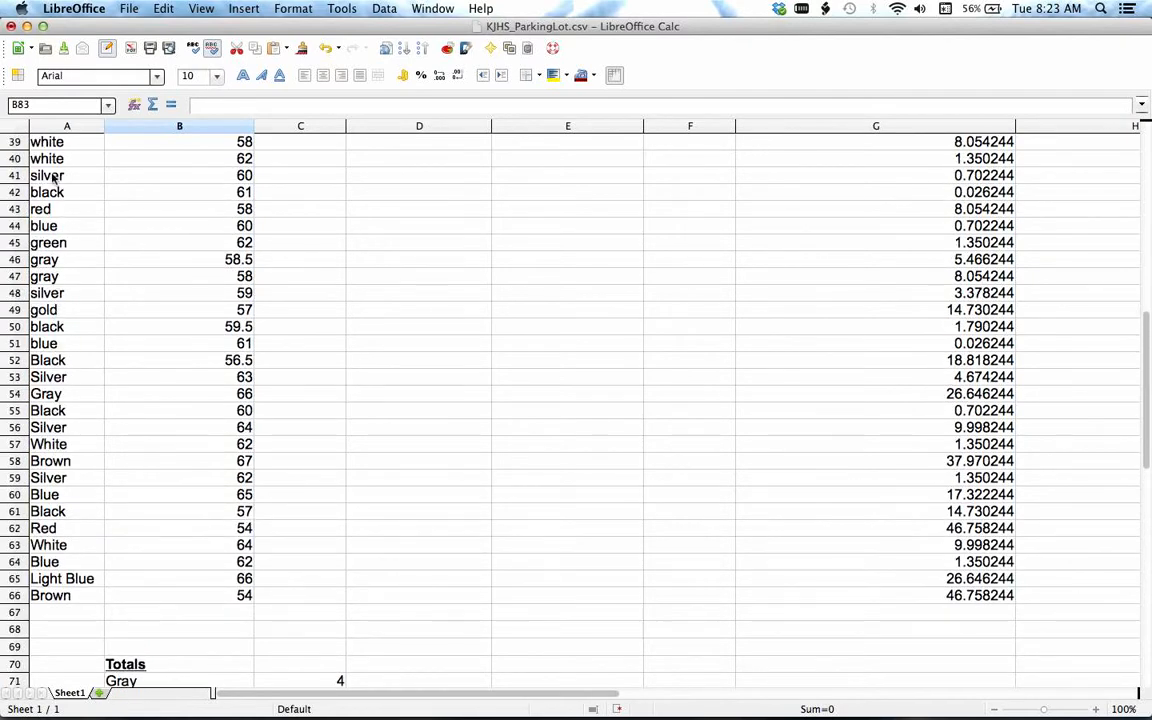
{"action": "scroll", "coordinate": [129, 435], "scroll_direction": "down", "scroll_amount": 7}
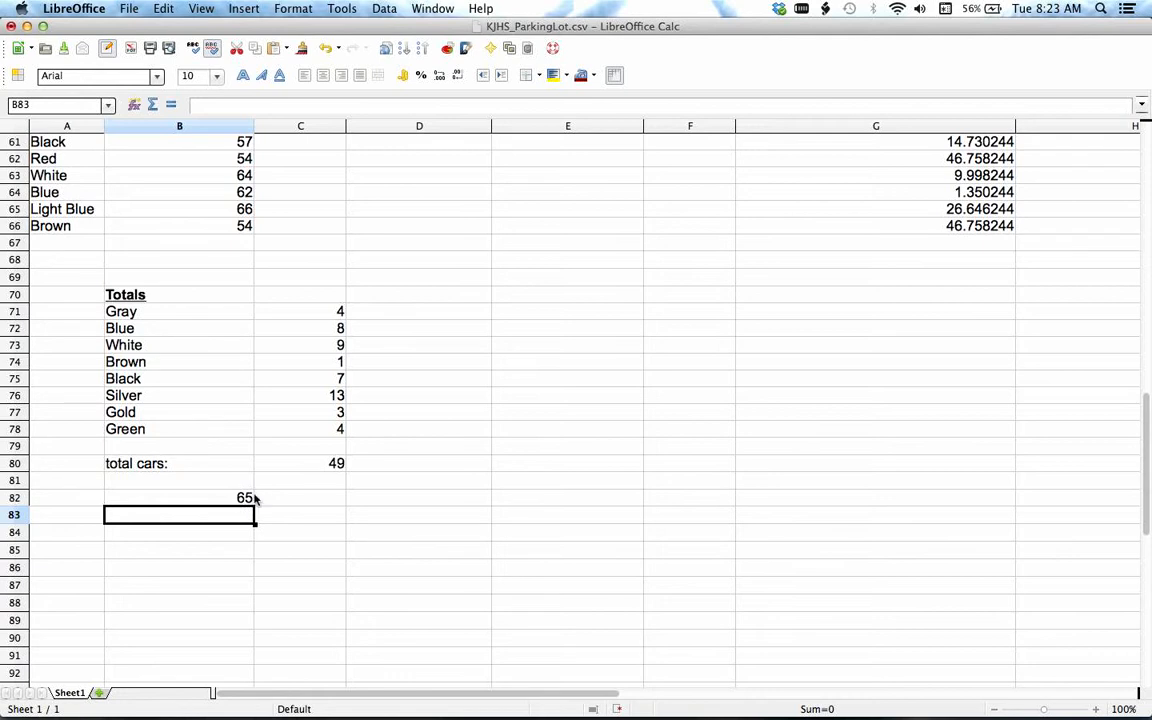
{"action": "left_click", "coordinate": [331, 433]}
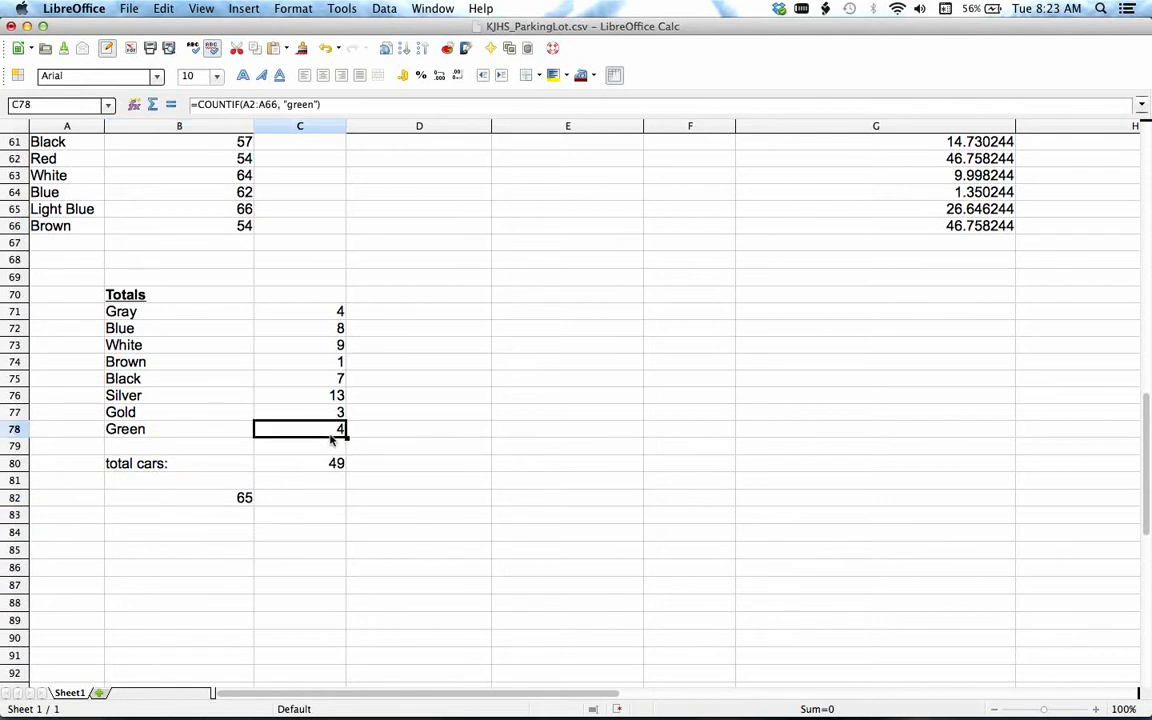
{"action": "left_click", "coordinate": [163, 314], "text": "shift"}
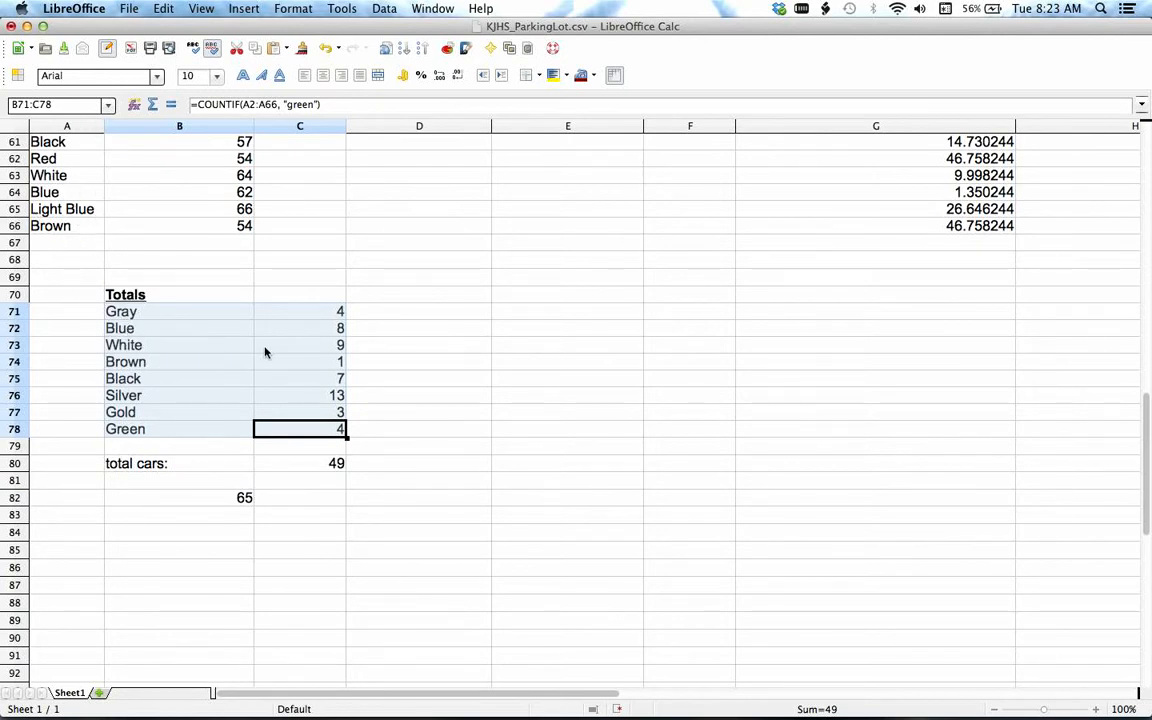
{"action": "left_click", "coordinate": [244, 9]}
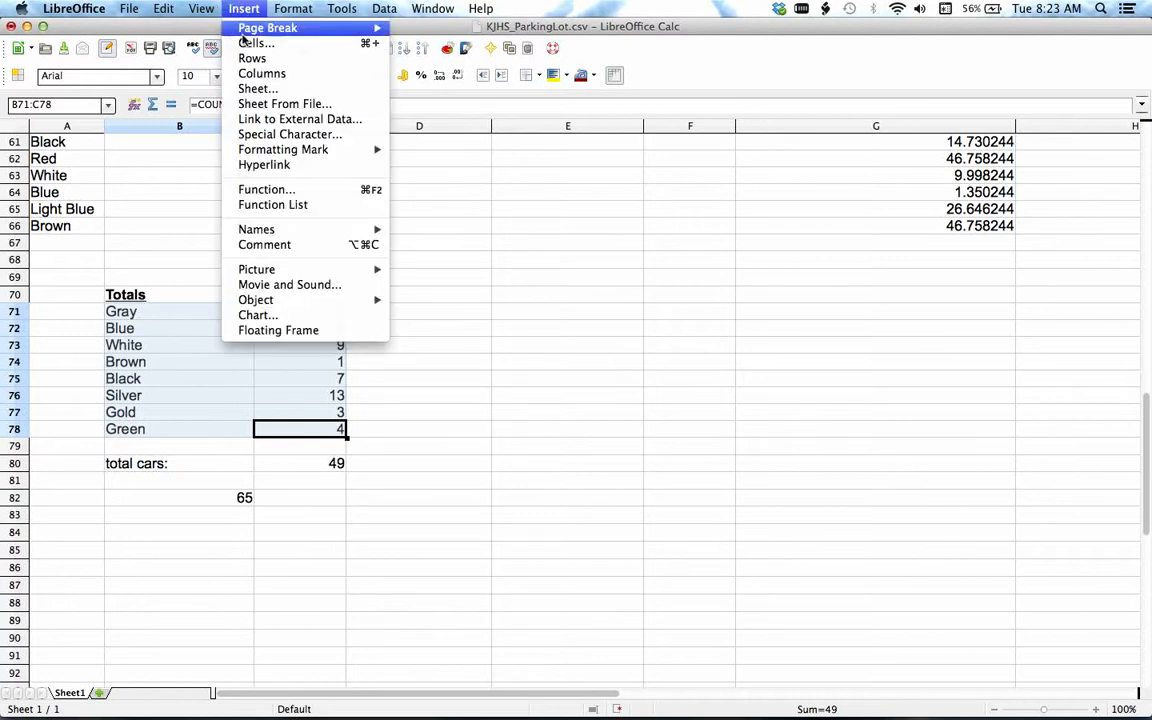
{"action": "left_click", "coordinate": [300, 318]}
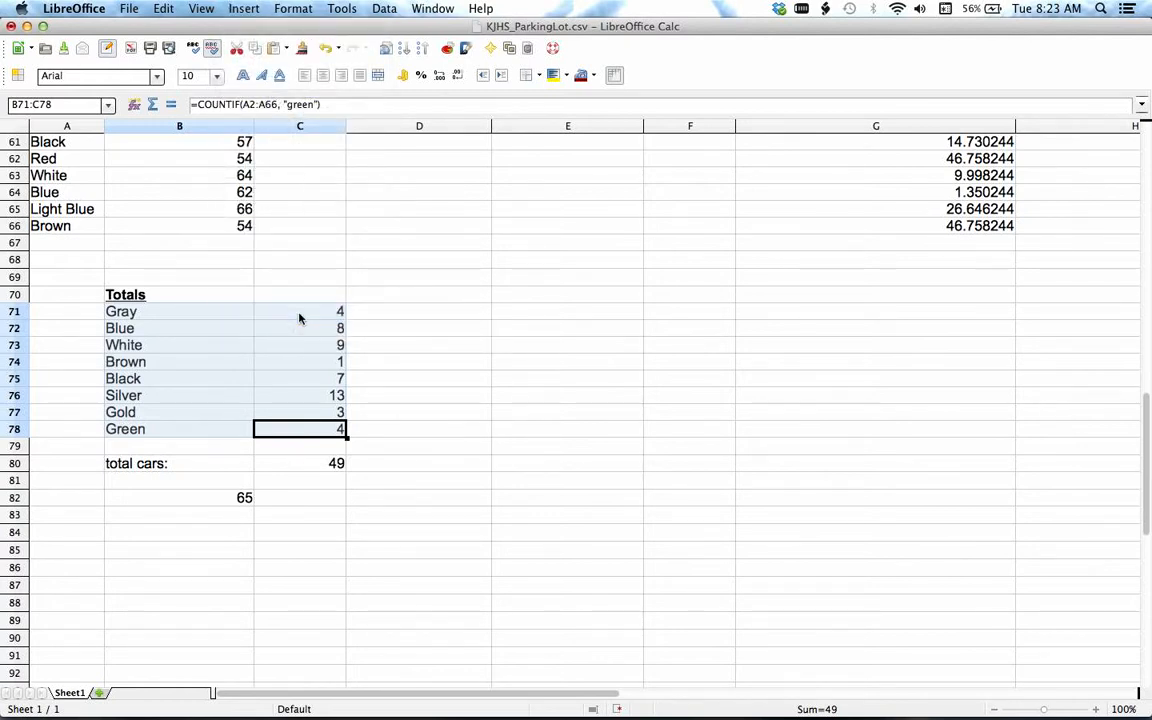
{"action": "left_click_drag", "start_coordinate": [607, 437], "coordinate": [493, 8]}
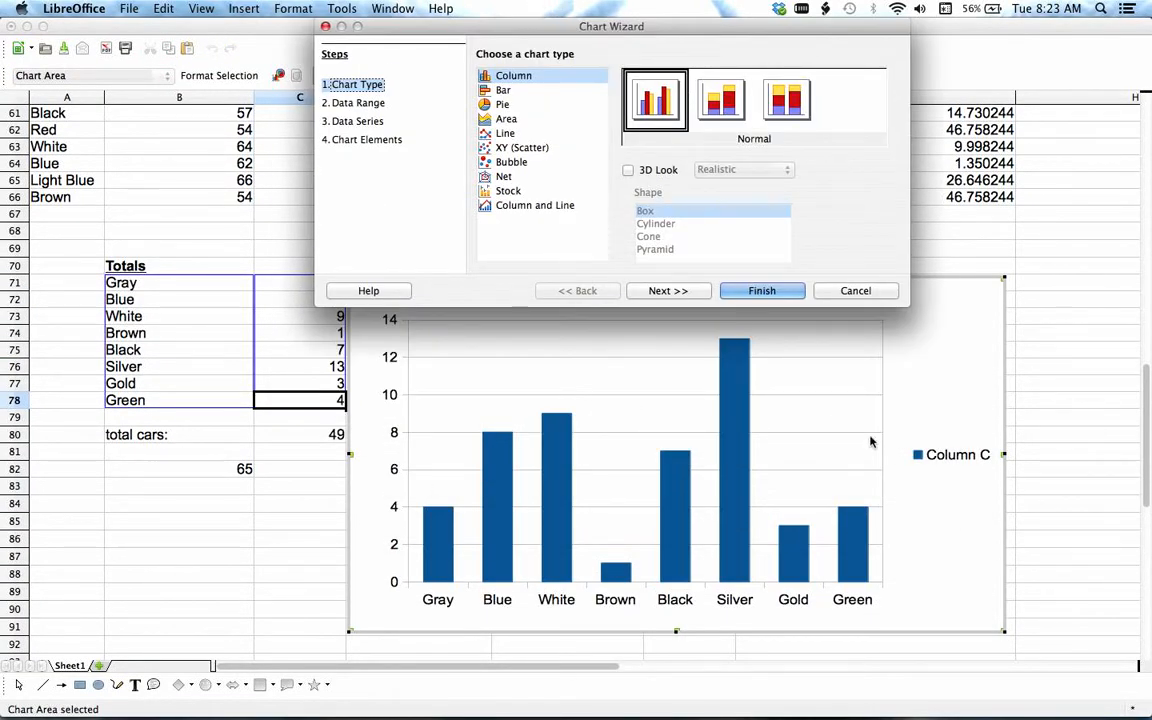
Create the chart as a normal pie chart and shift the pie slightly up and to the right within the chart area
{"action": "left_click", "coordinate": [547, 105]}
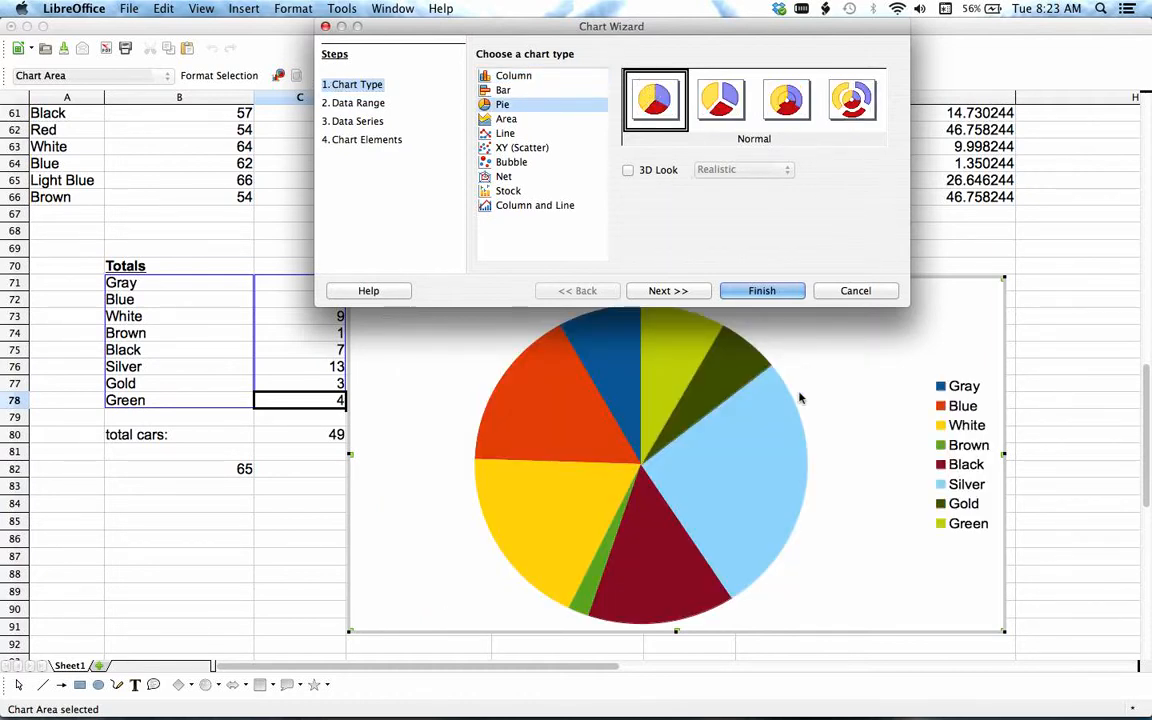
{"action": "left_click", "coordinate": [762, 291]}
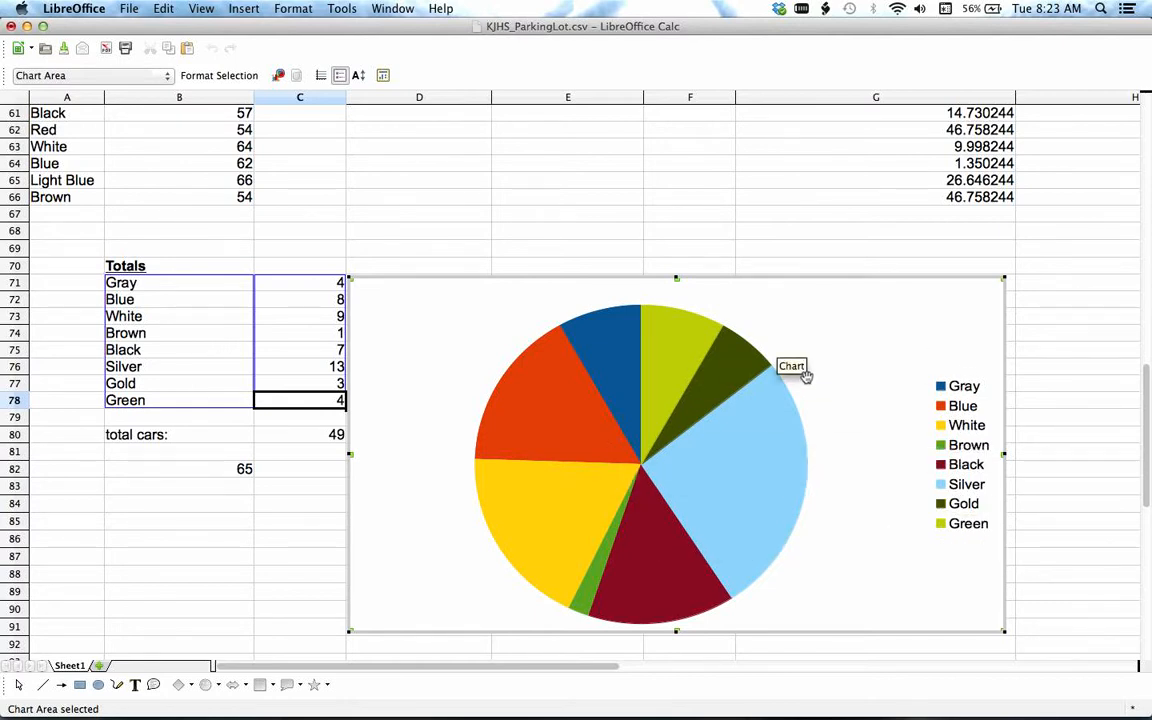
{"action": "left_click_drag", "start_coordinate": [838, 315], "coordinate": [877, 281]}
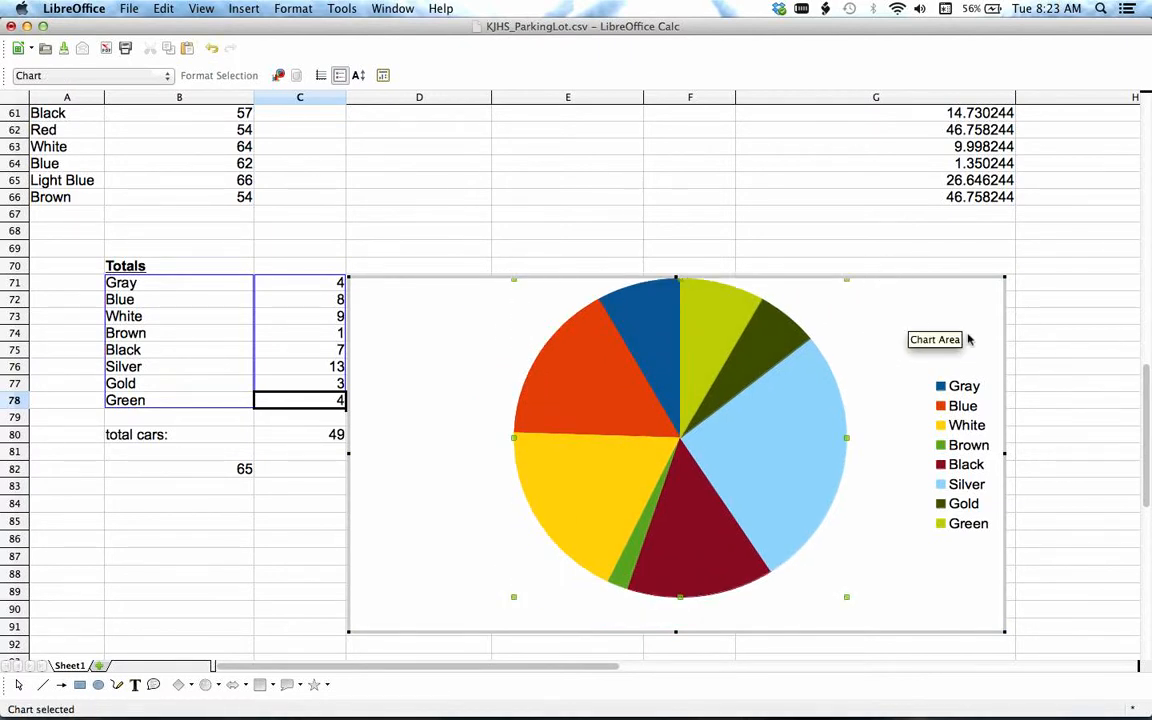